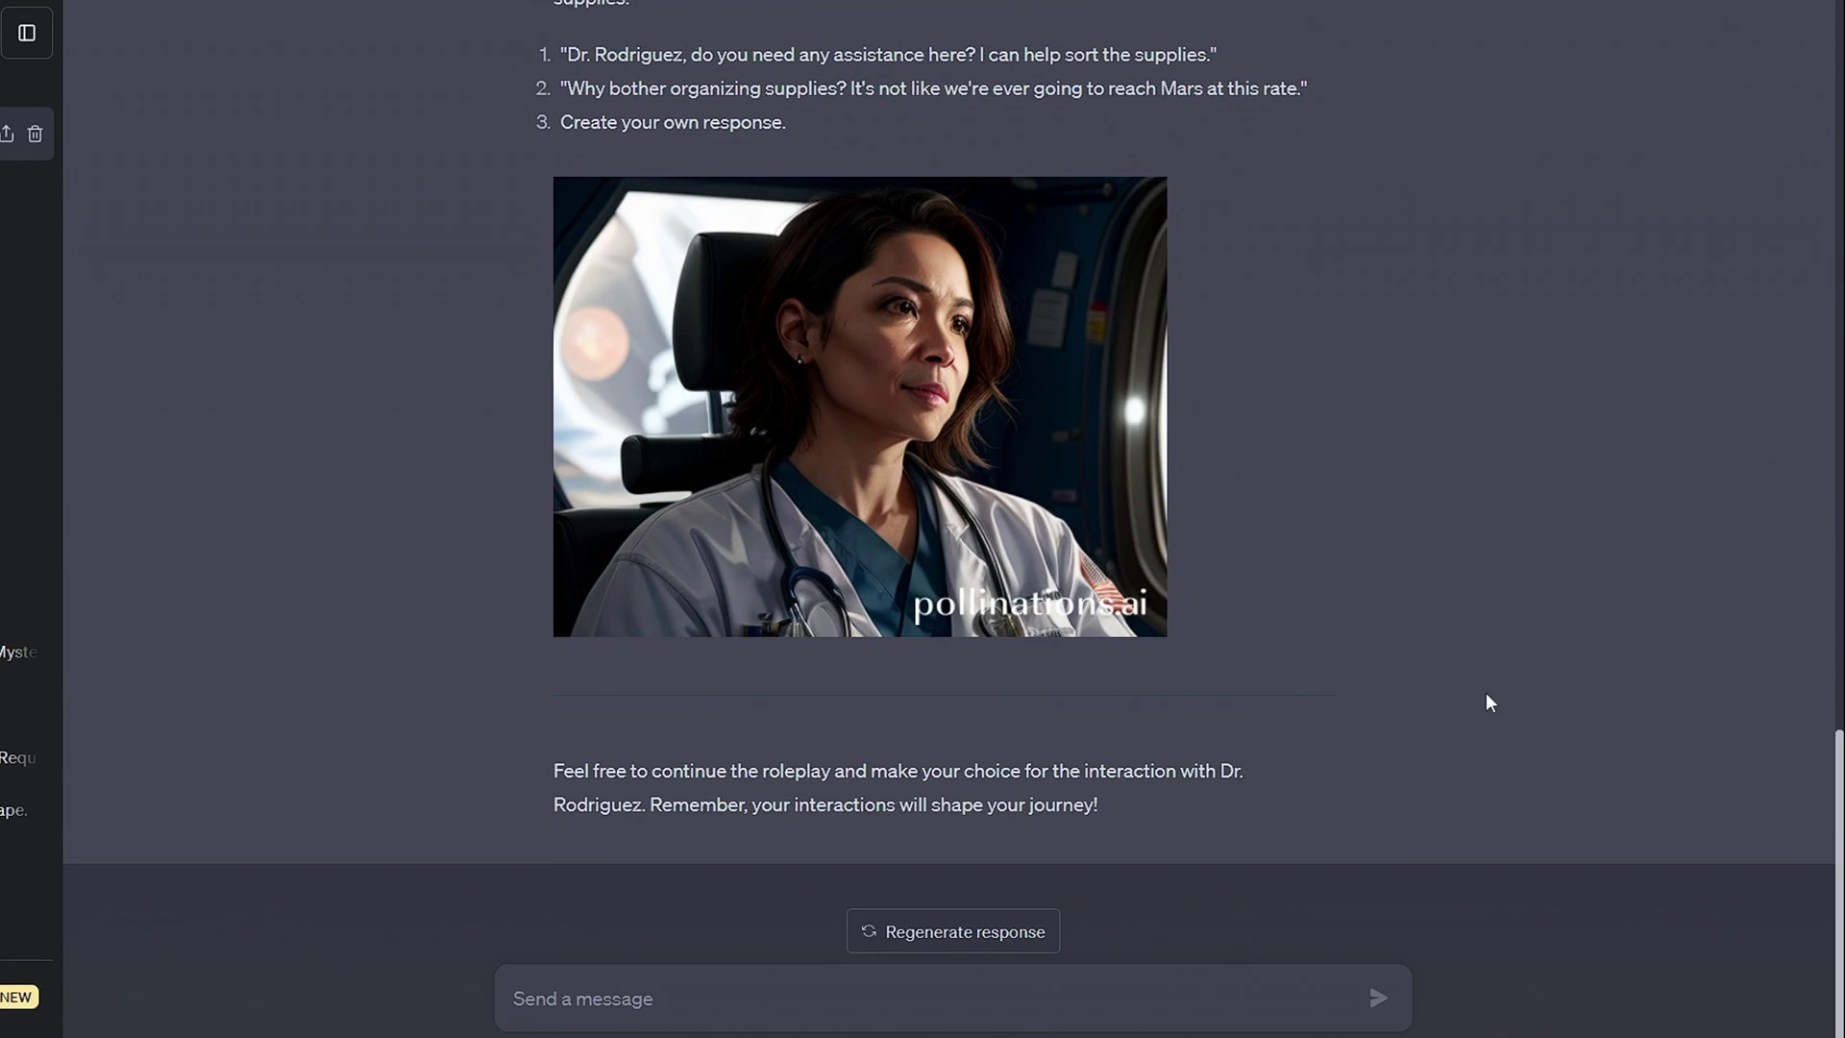
# - Scroll up through the space-station doctor roleplay reply and its generated image
pyautogui.scroll(2, 1487, 694)
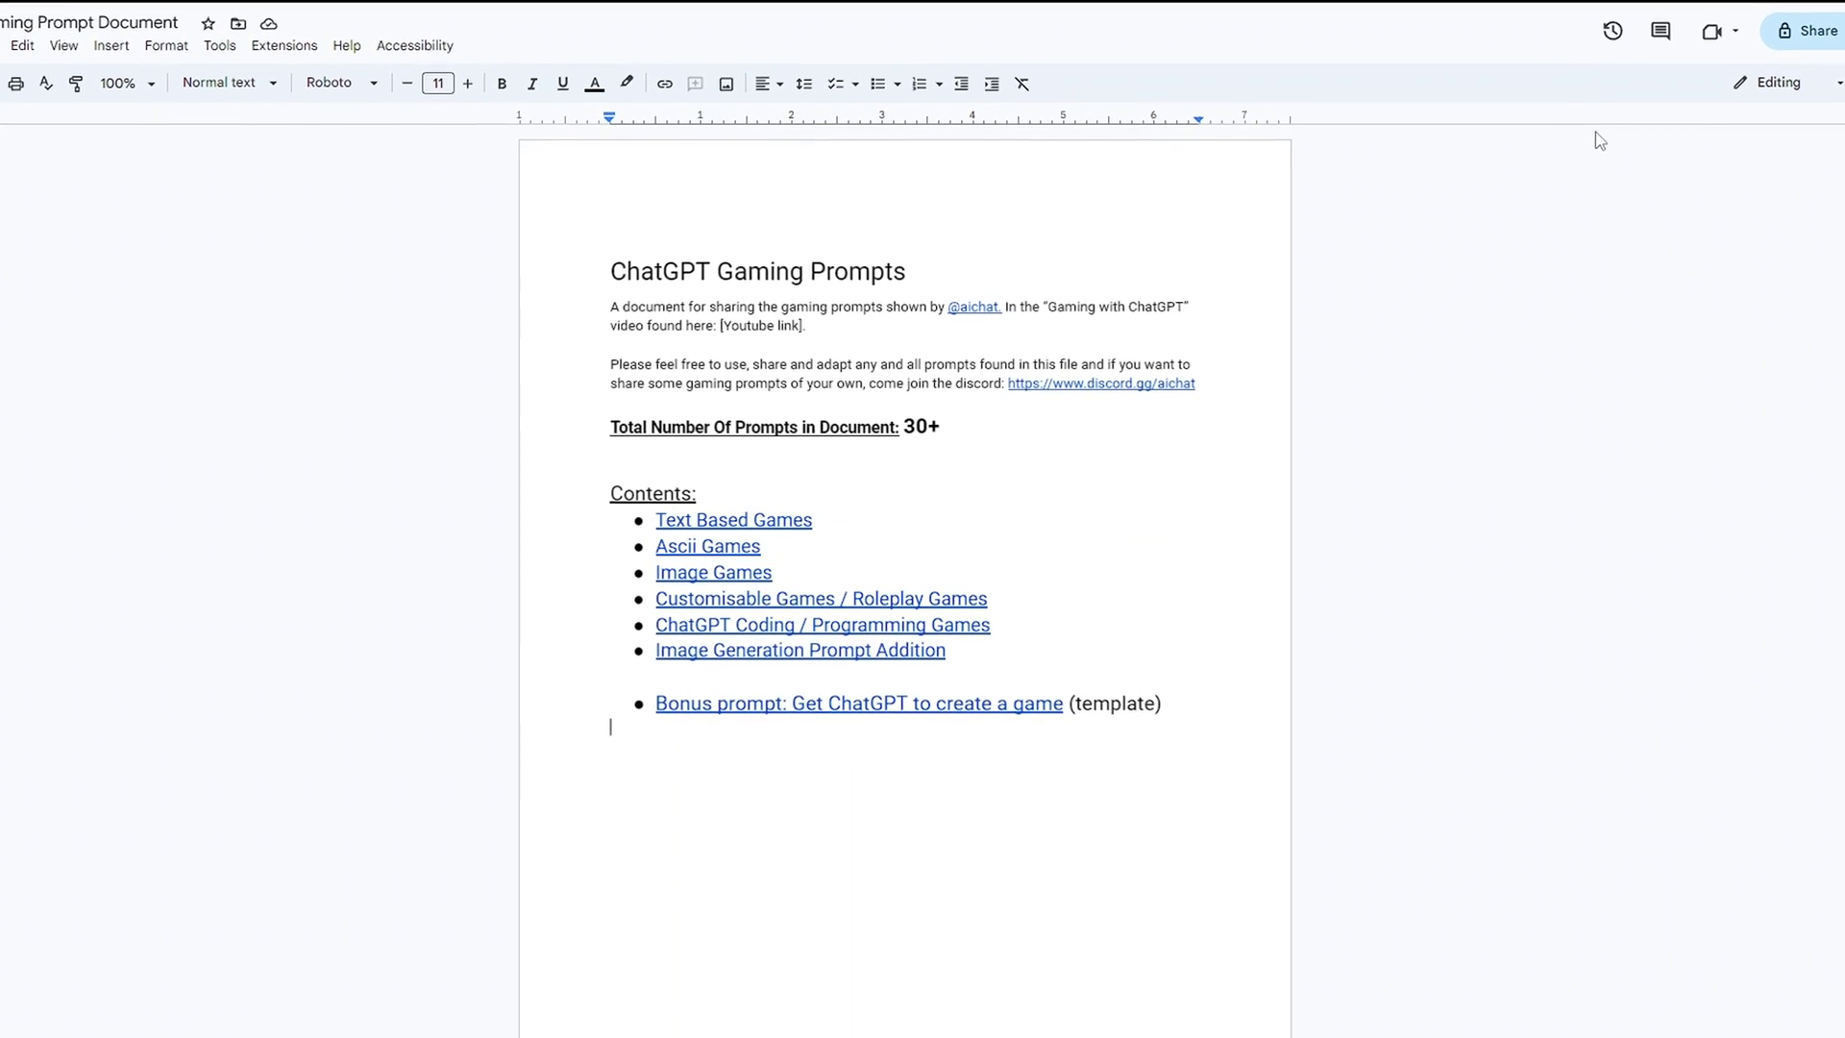
# - Autoscroll through the Ascii Games prompts and grow the Tryit tree to full size
pyautogui.middleClick(1611, 213)
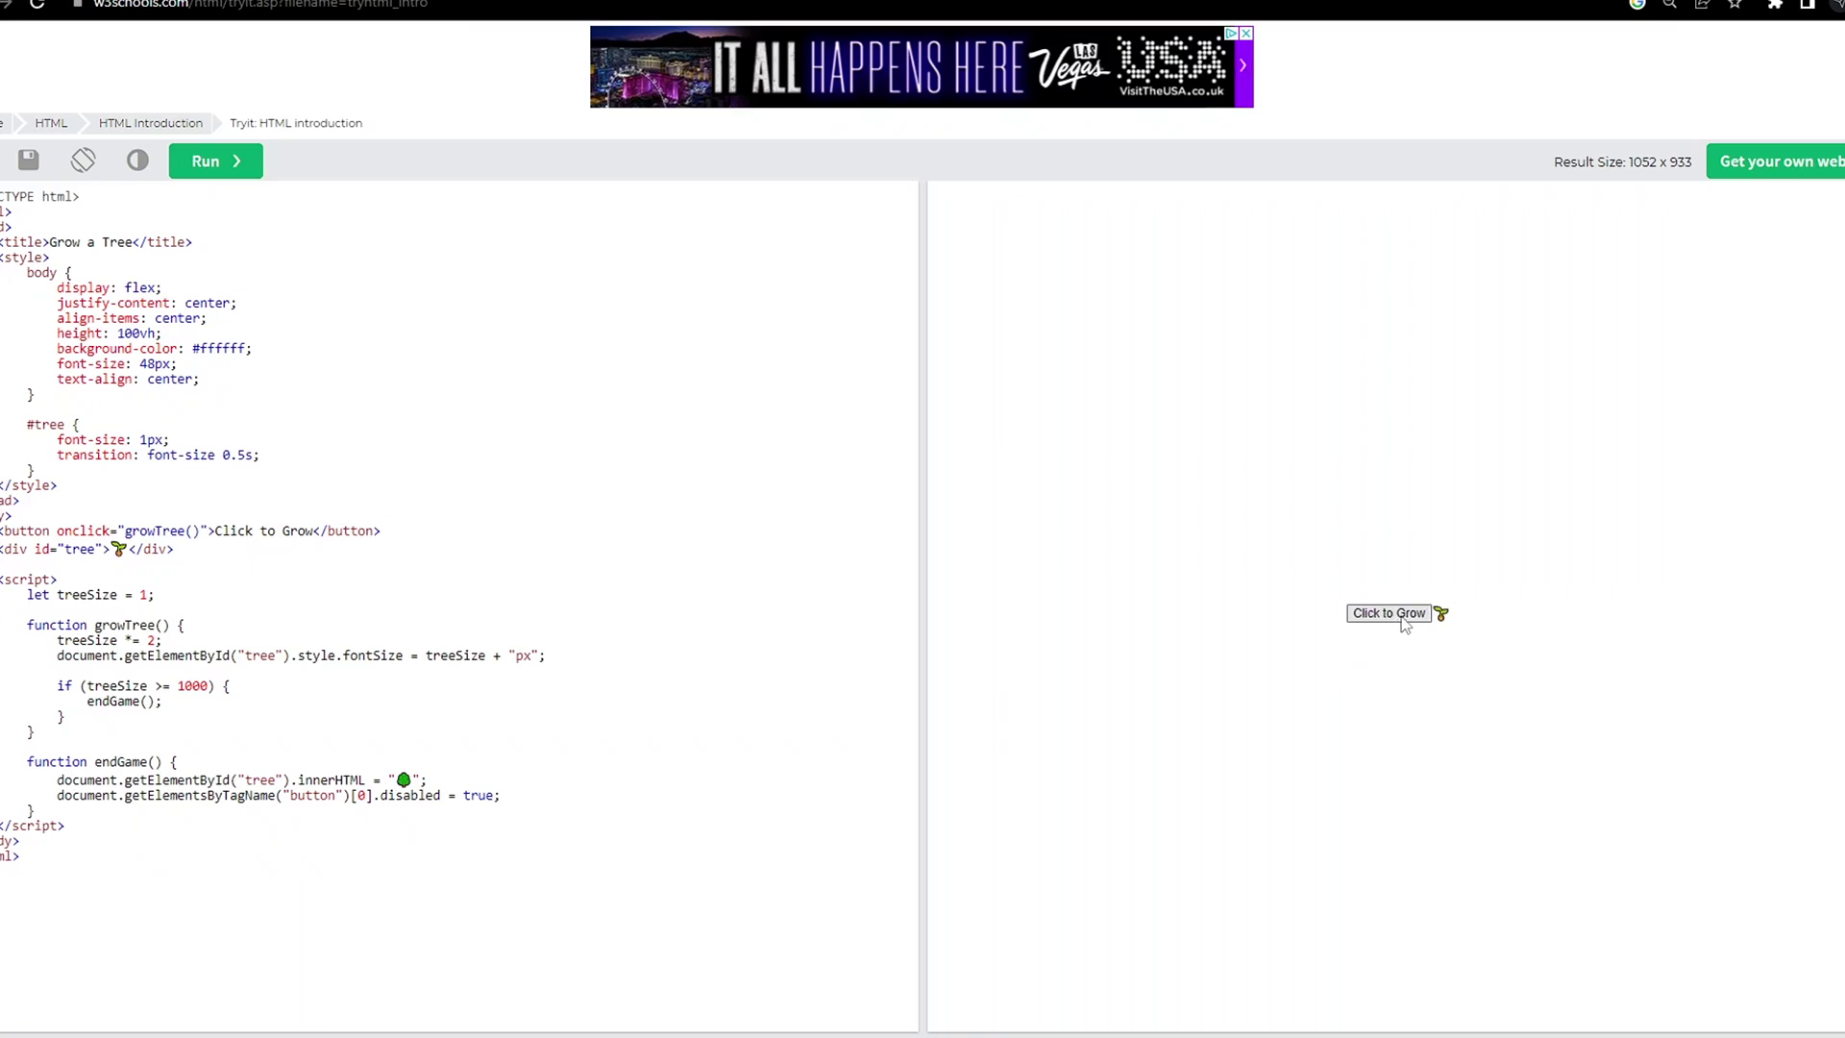
pyautogui.click(1374, 615)
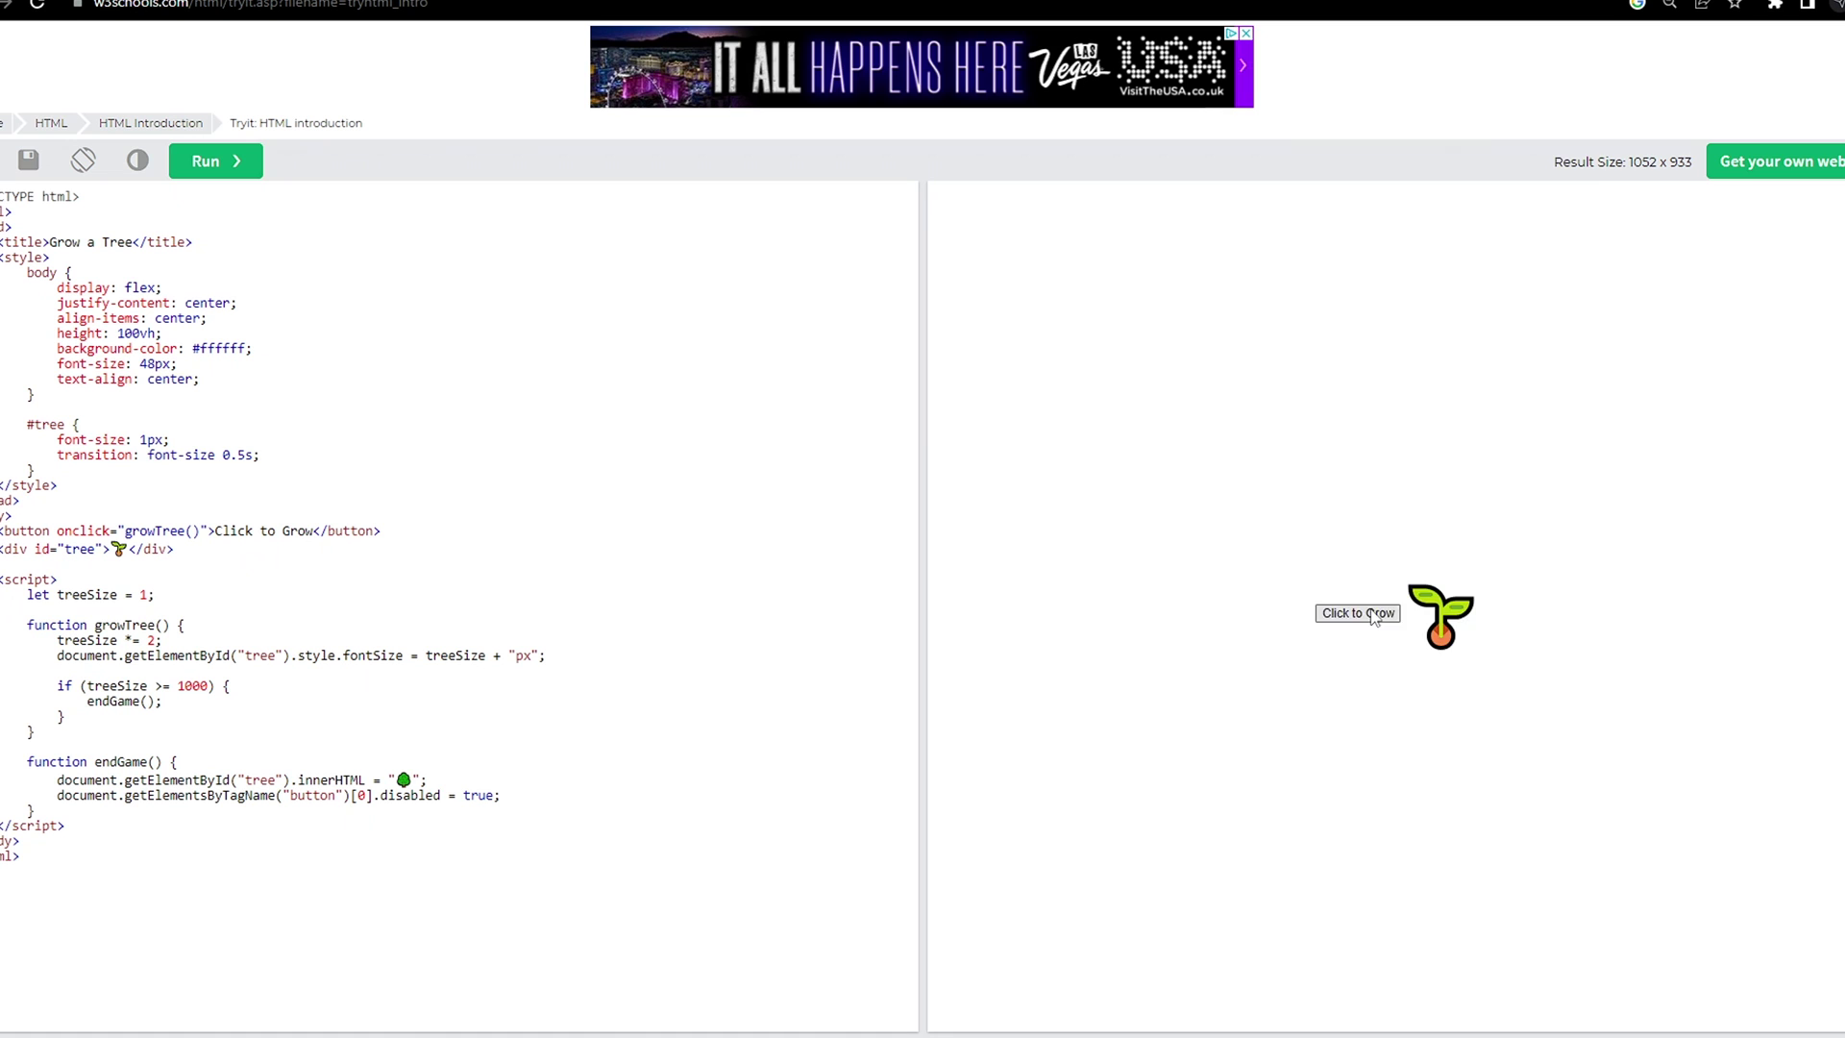
pyautogui.click(1374, 615)
pyautogui.click(1085, 613)
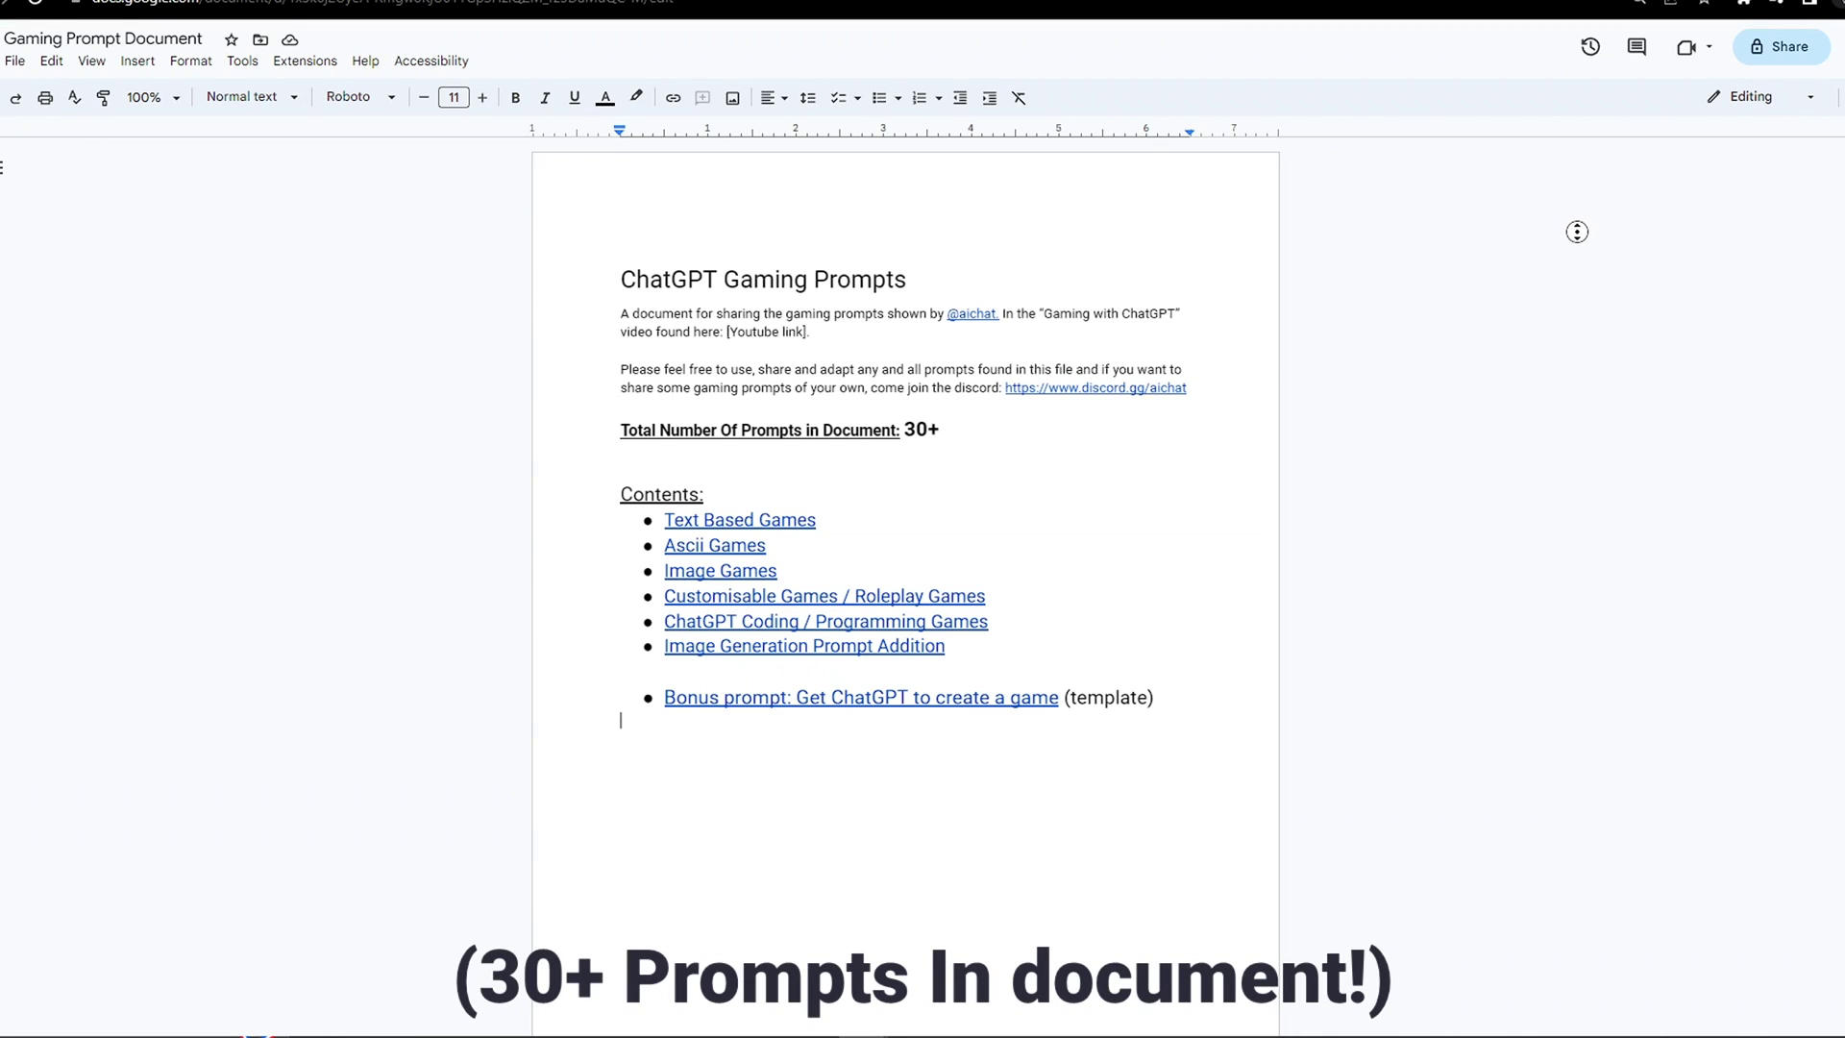
# - Scroll down to the spot-the-difference chat answered 'Warm and cool!'
pyautogui.scroll(-15, 1577, 232)
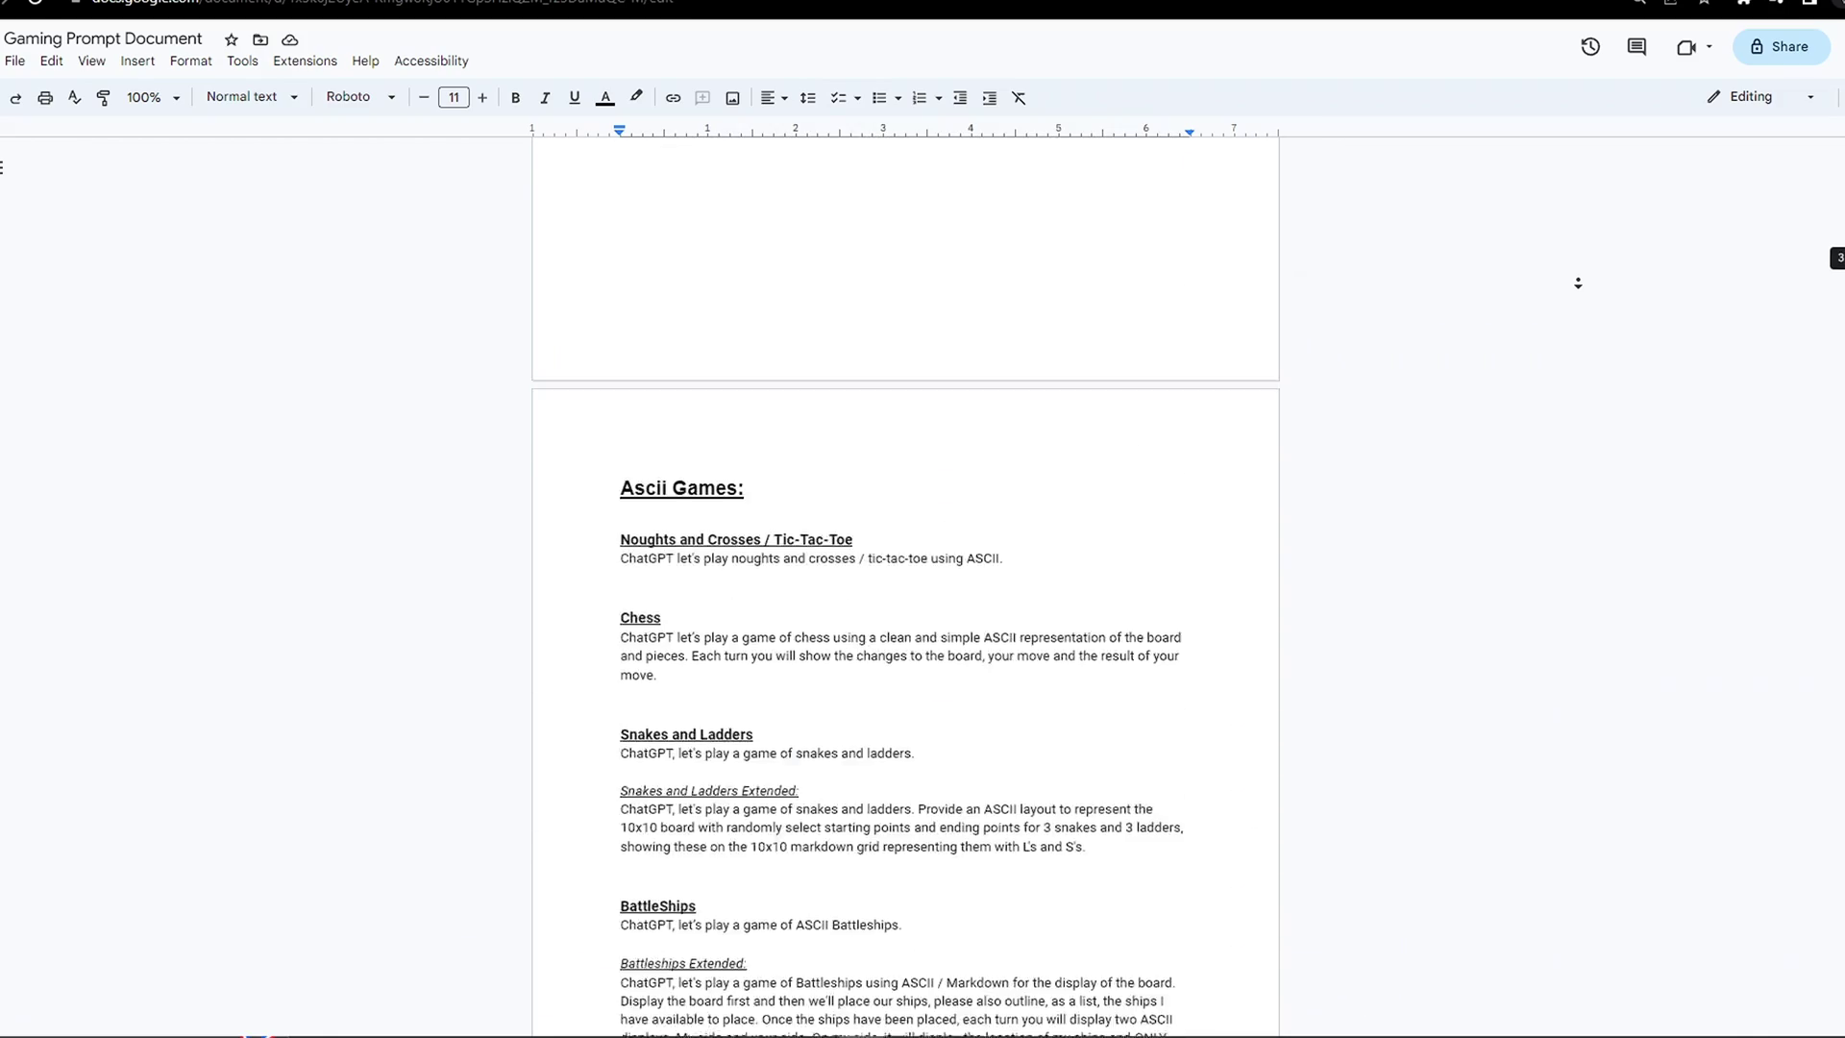
pyautogui.scroll(-10, 1577, 283)
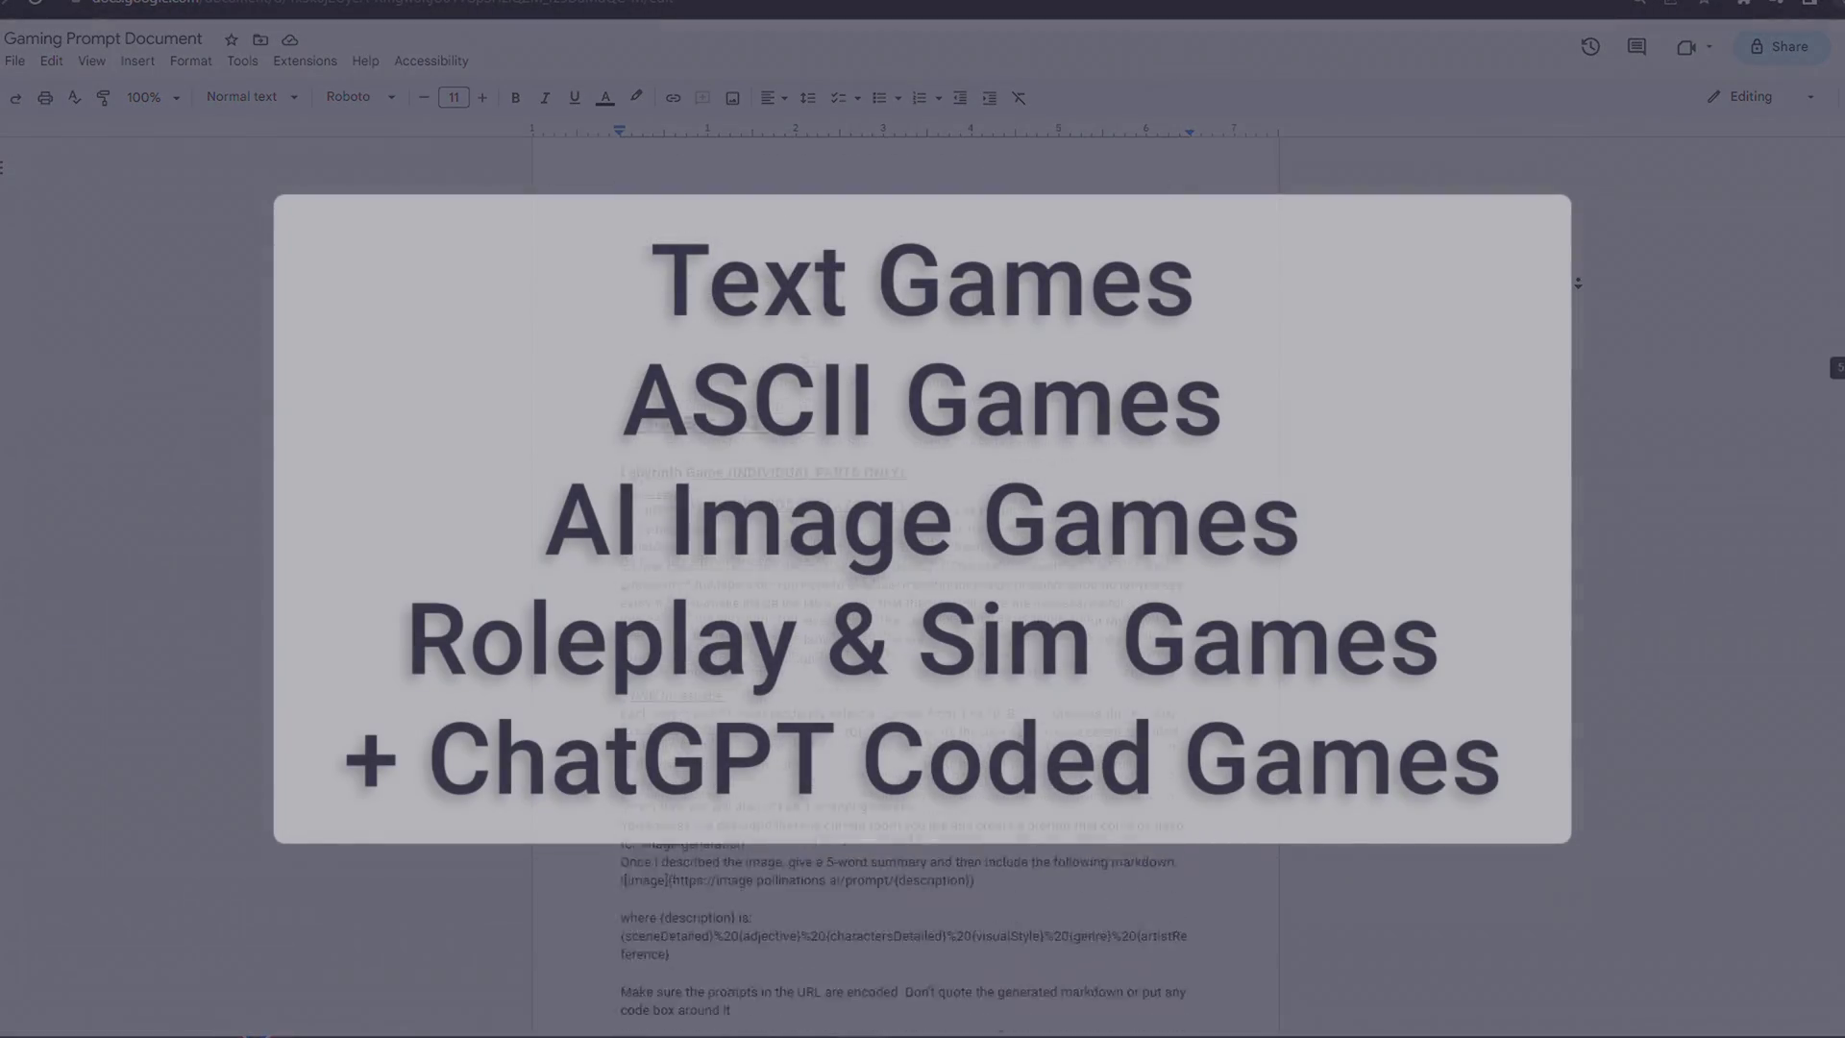
pyautogui.scroll(-5, 1577, 284)
pyautogui.scroll(-2, 1577, 283)
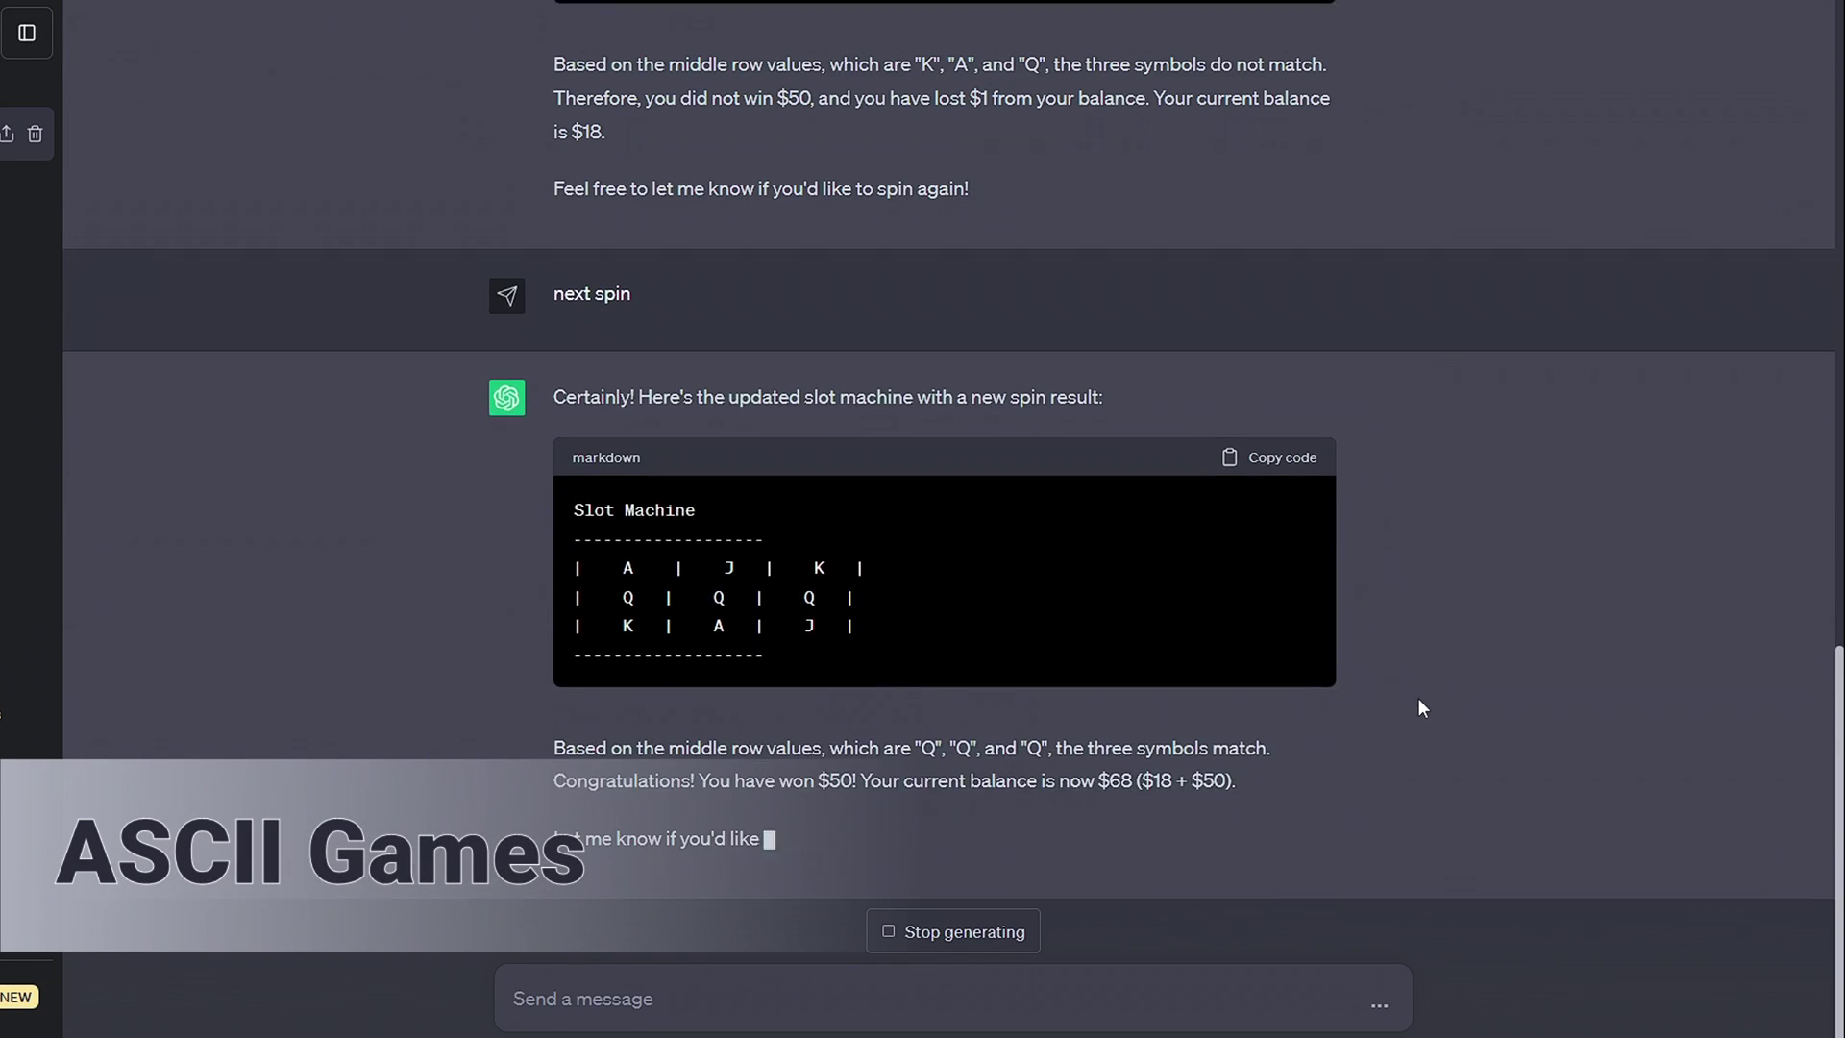
# - Send 'Attack the crusaders' in the cathedral roleplay, then flap the square twice between pipes
pyautogui.moveTo(1418, 707); pyautogui.dragTo(1169, 803)
pyautogui.click(1208, 845)
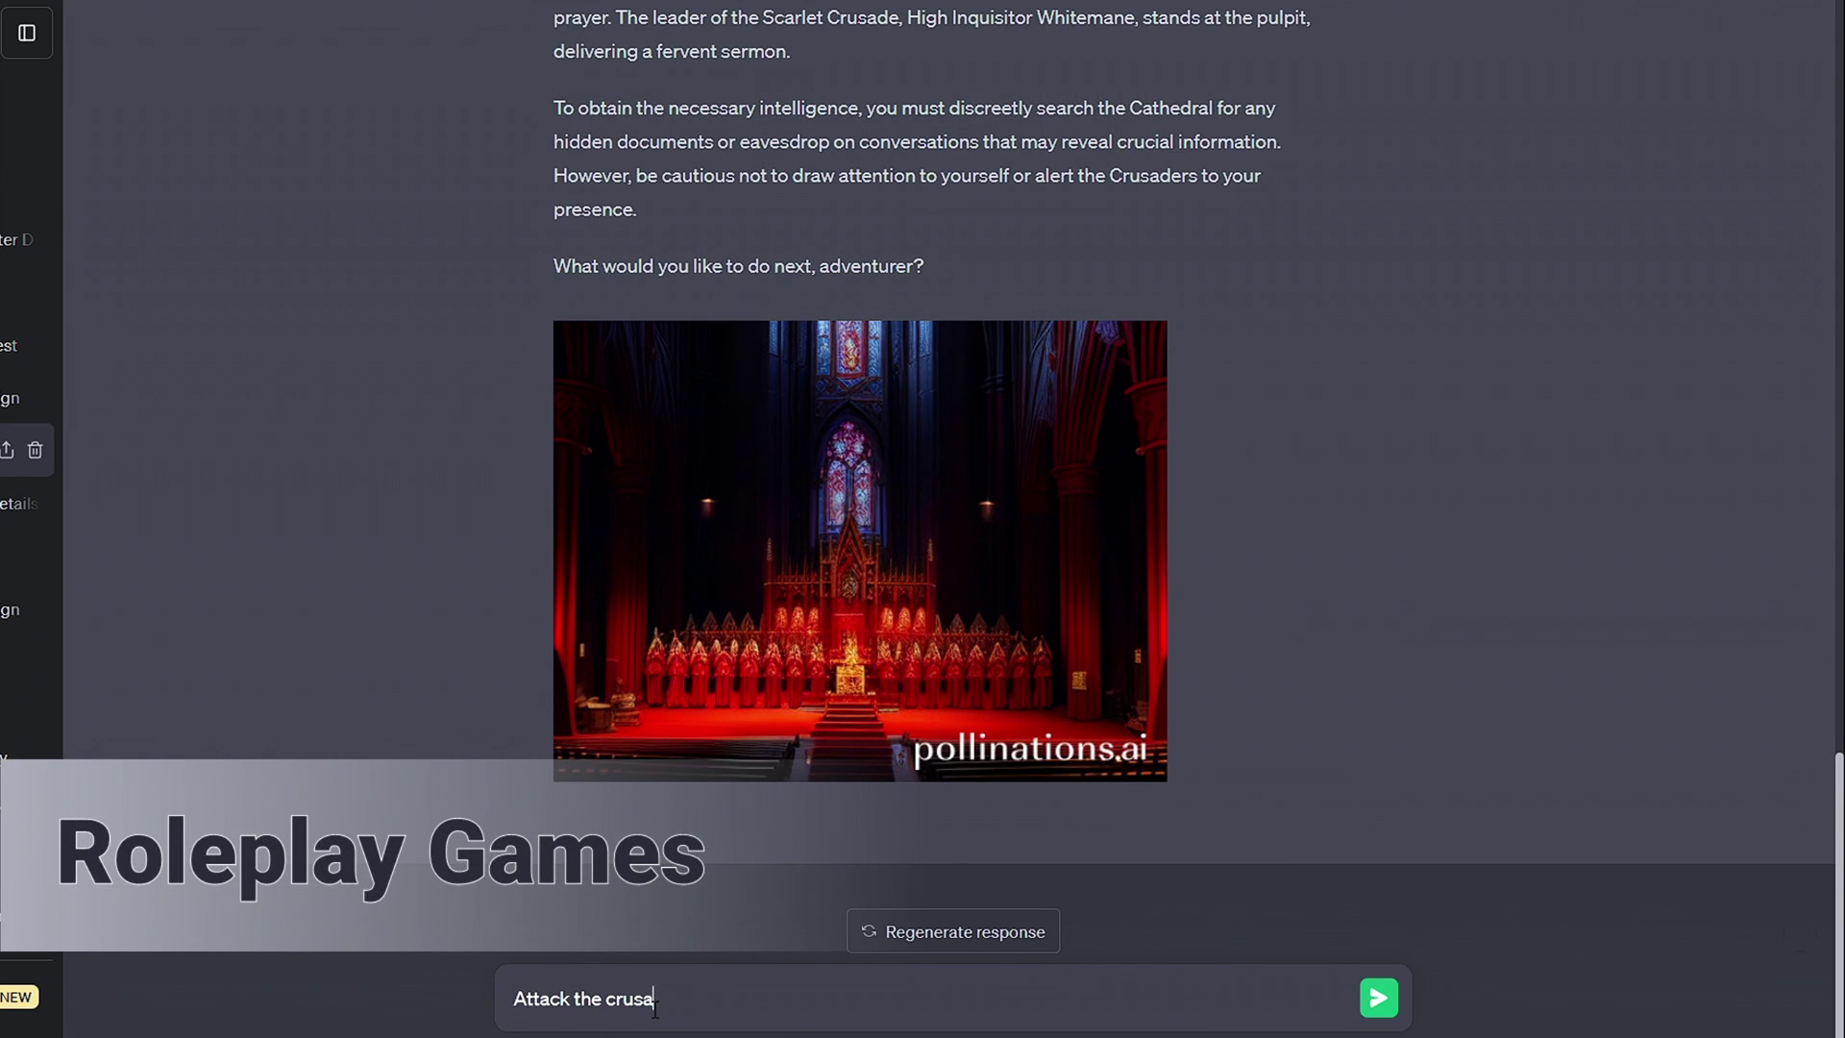
pyautogui.press('Return')
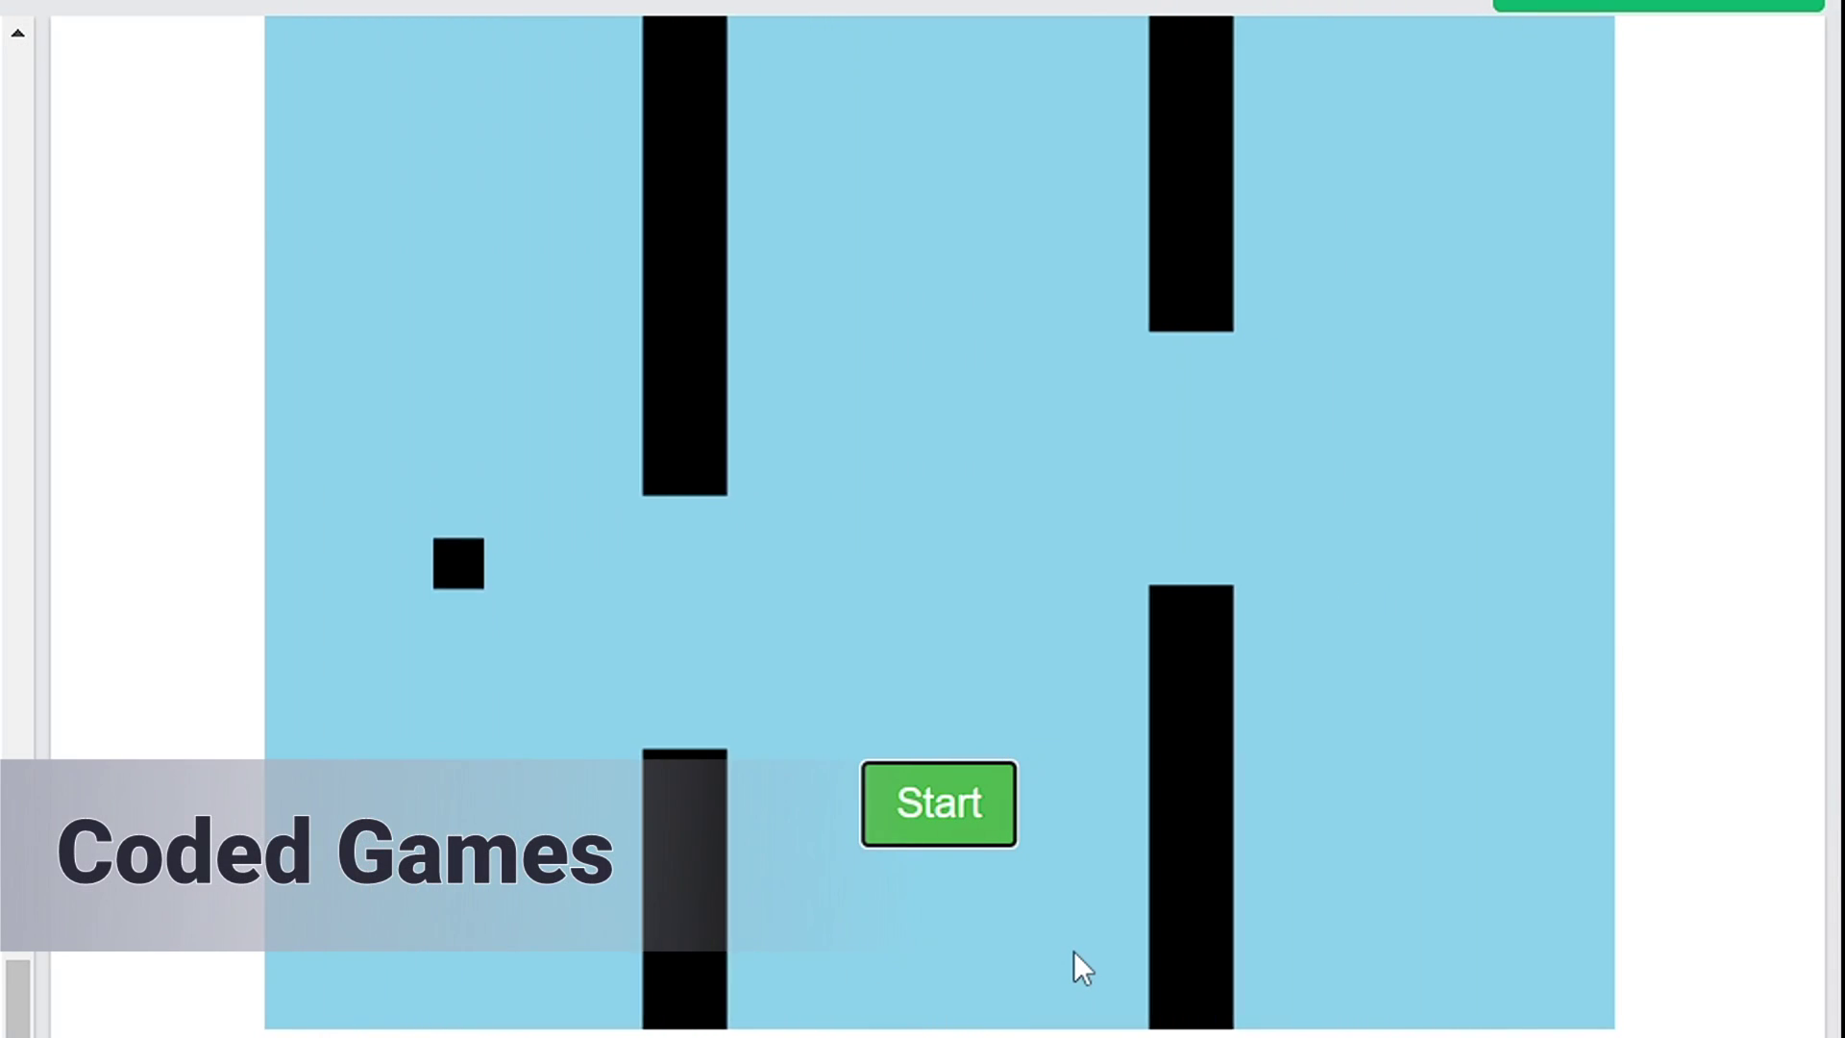
pyautogui.press('space')
pyautogui.press('space')
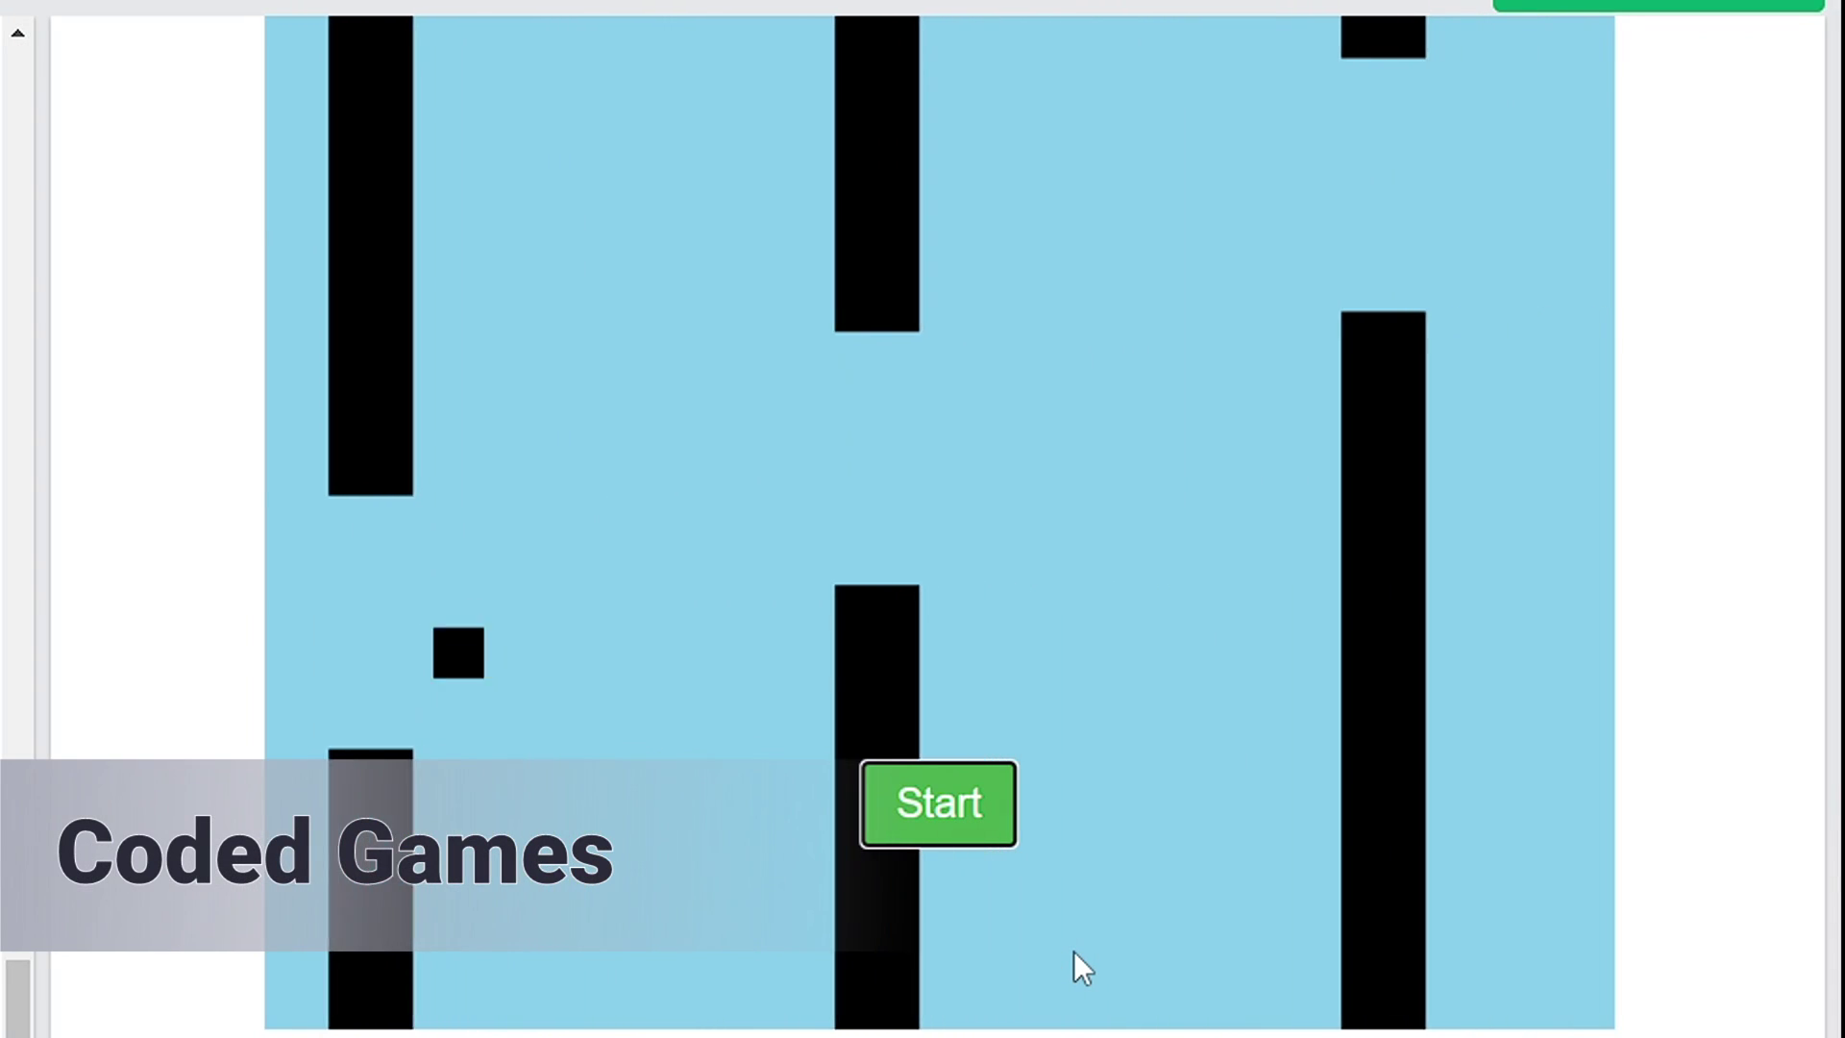
pyautogui.press('space')
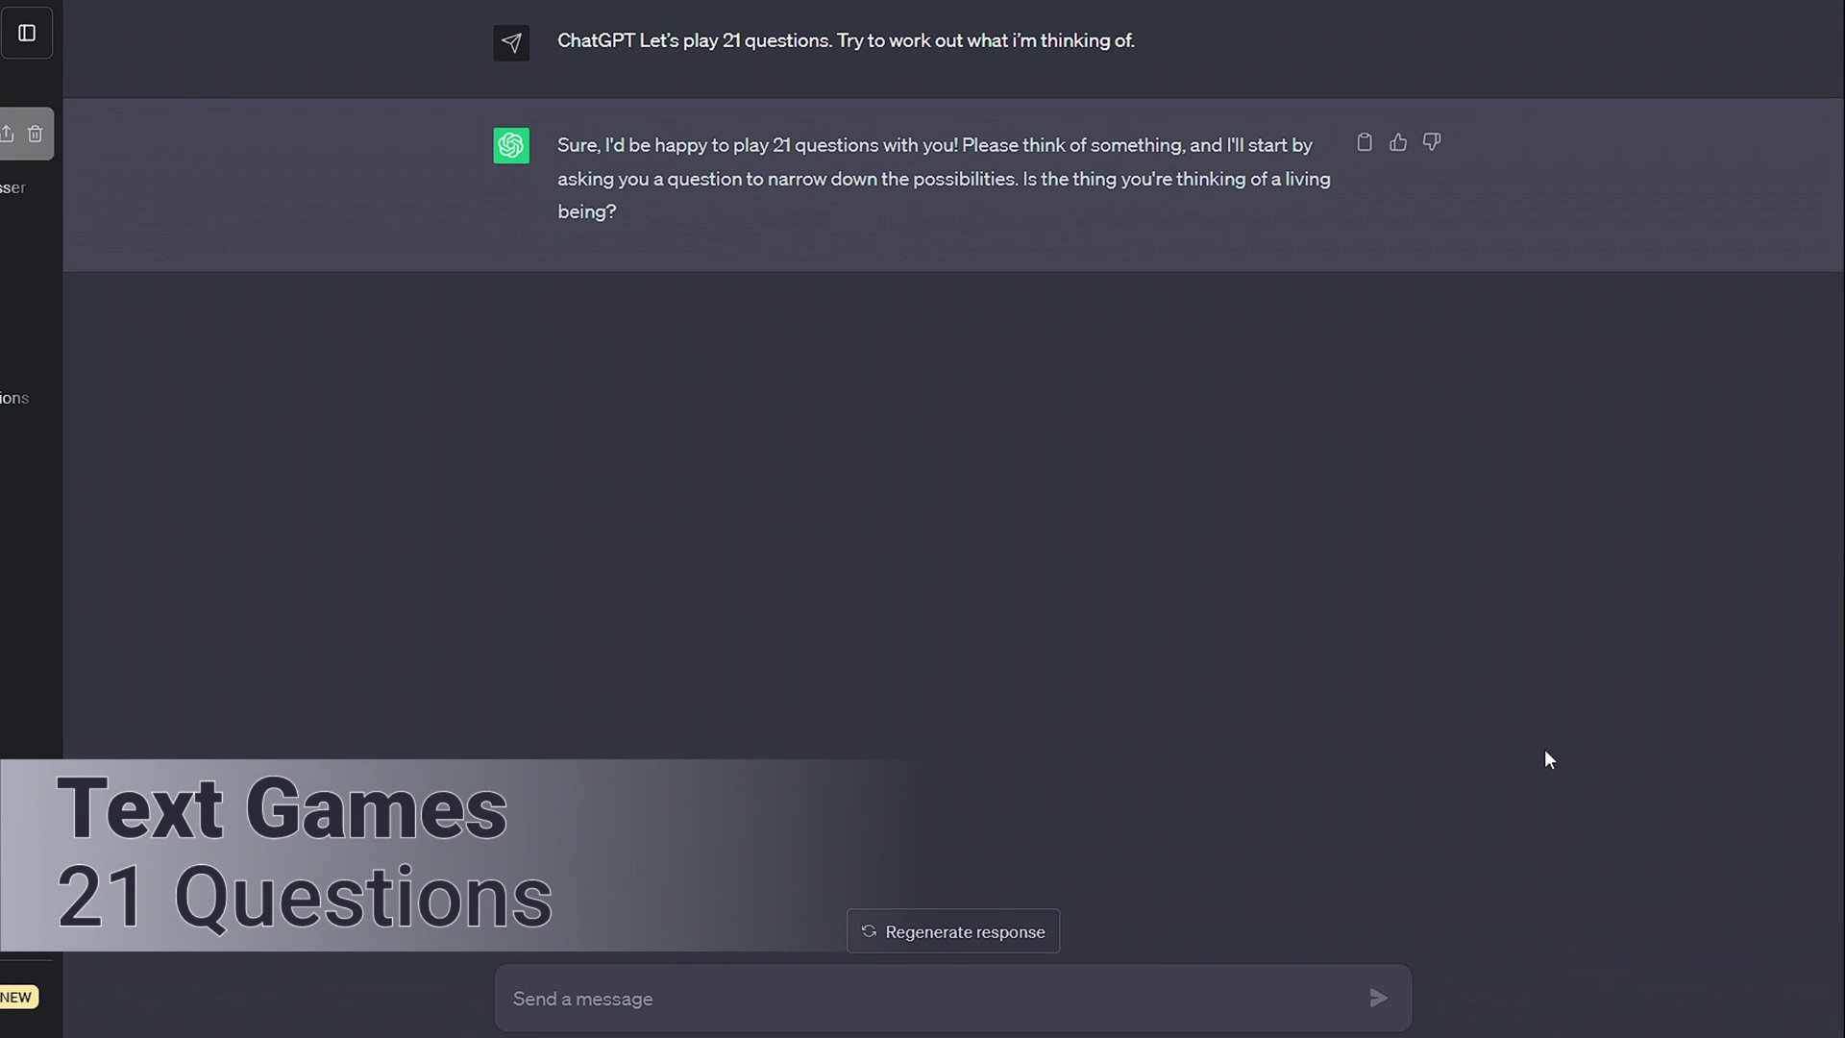
# - Answer 'No' and then 'yes' to the 21 Questions prompts
pyautogui.write('No')
pyautogui.press('Return')
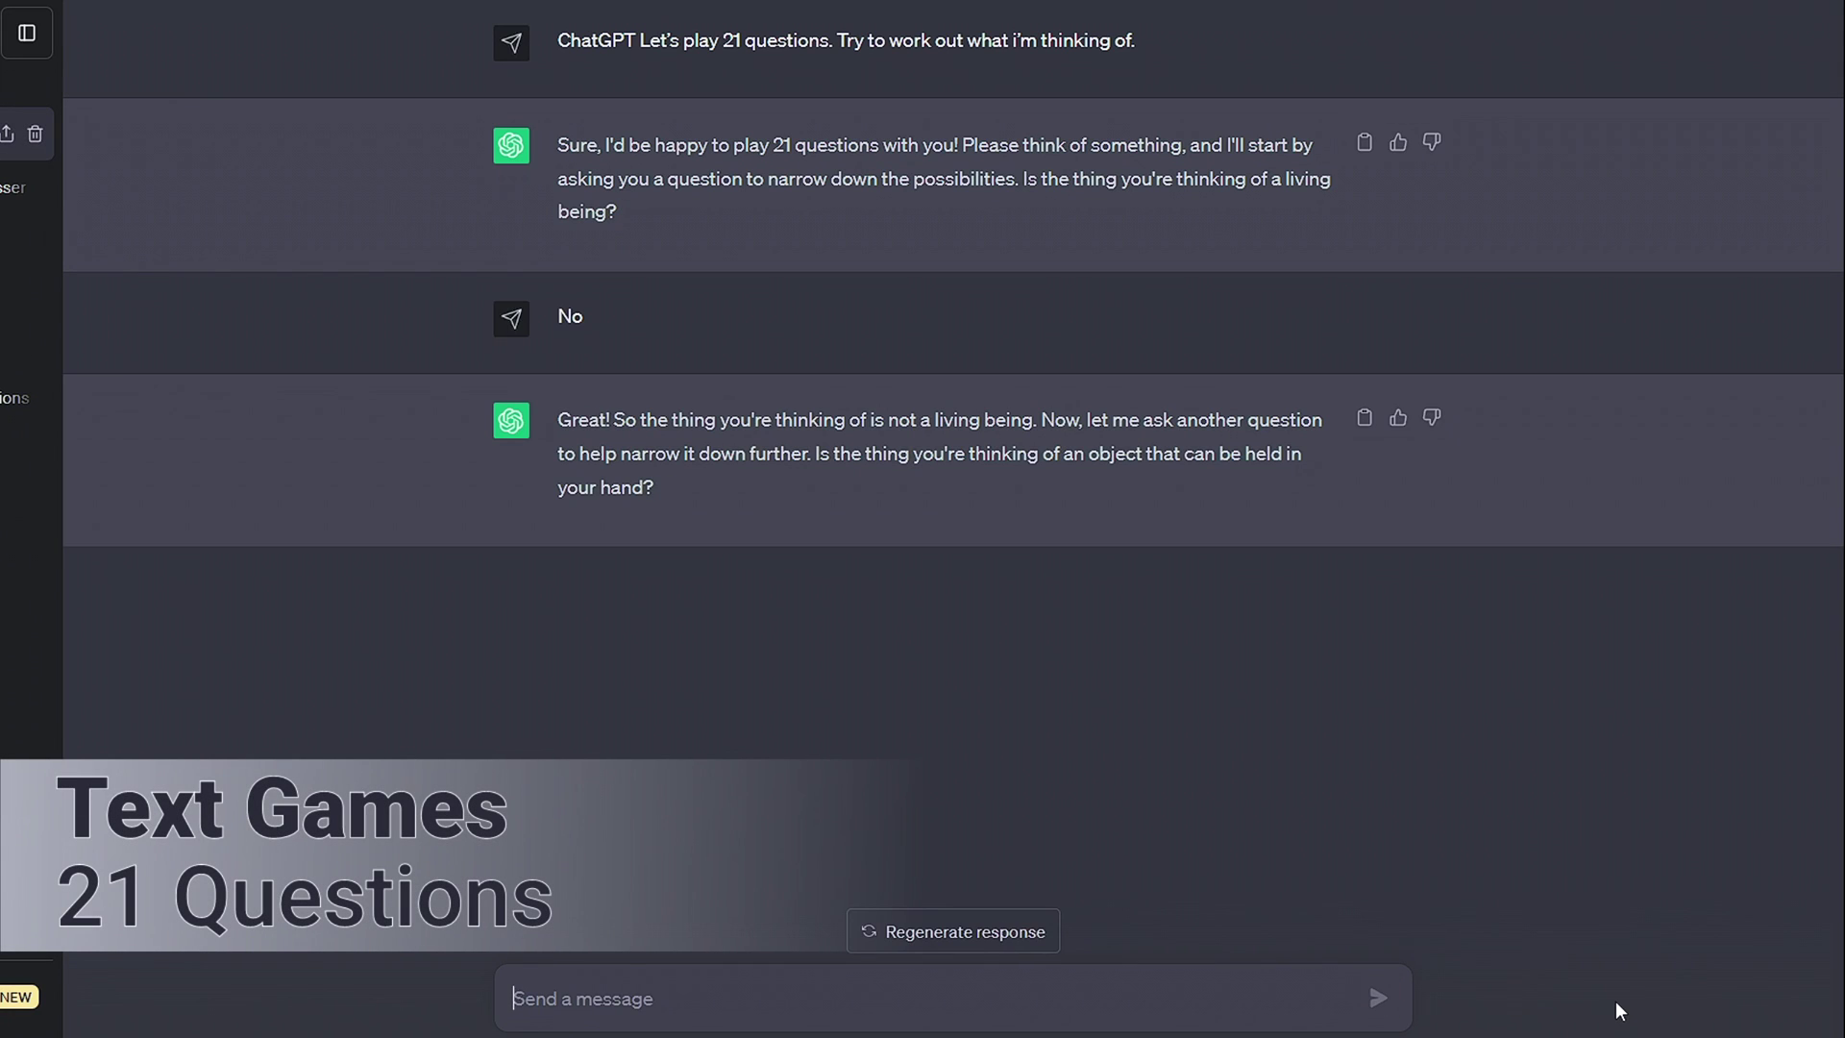
pyautogui.write('yes')
pyautogui.press('Return')
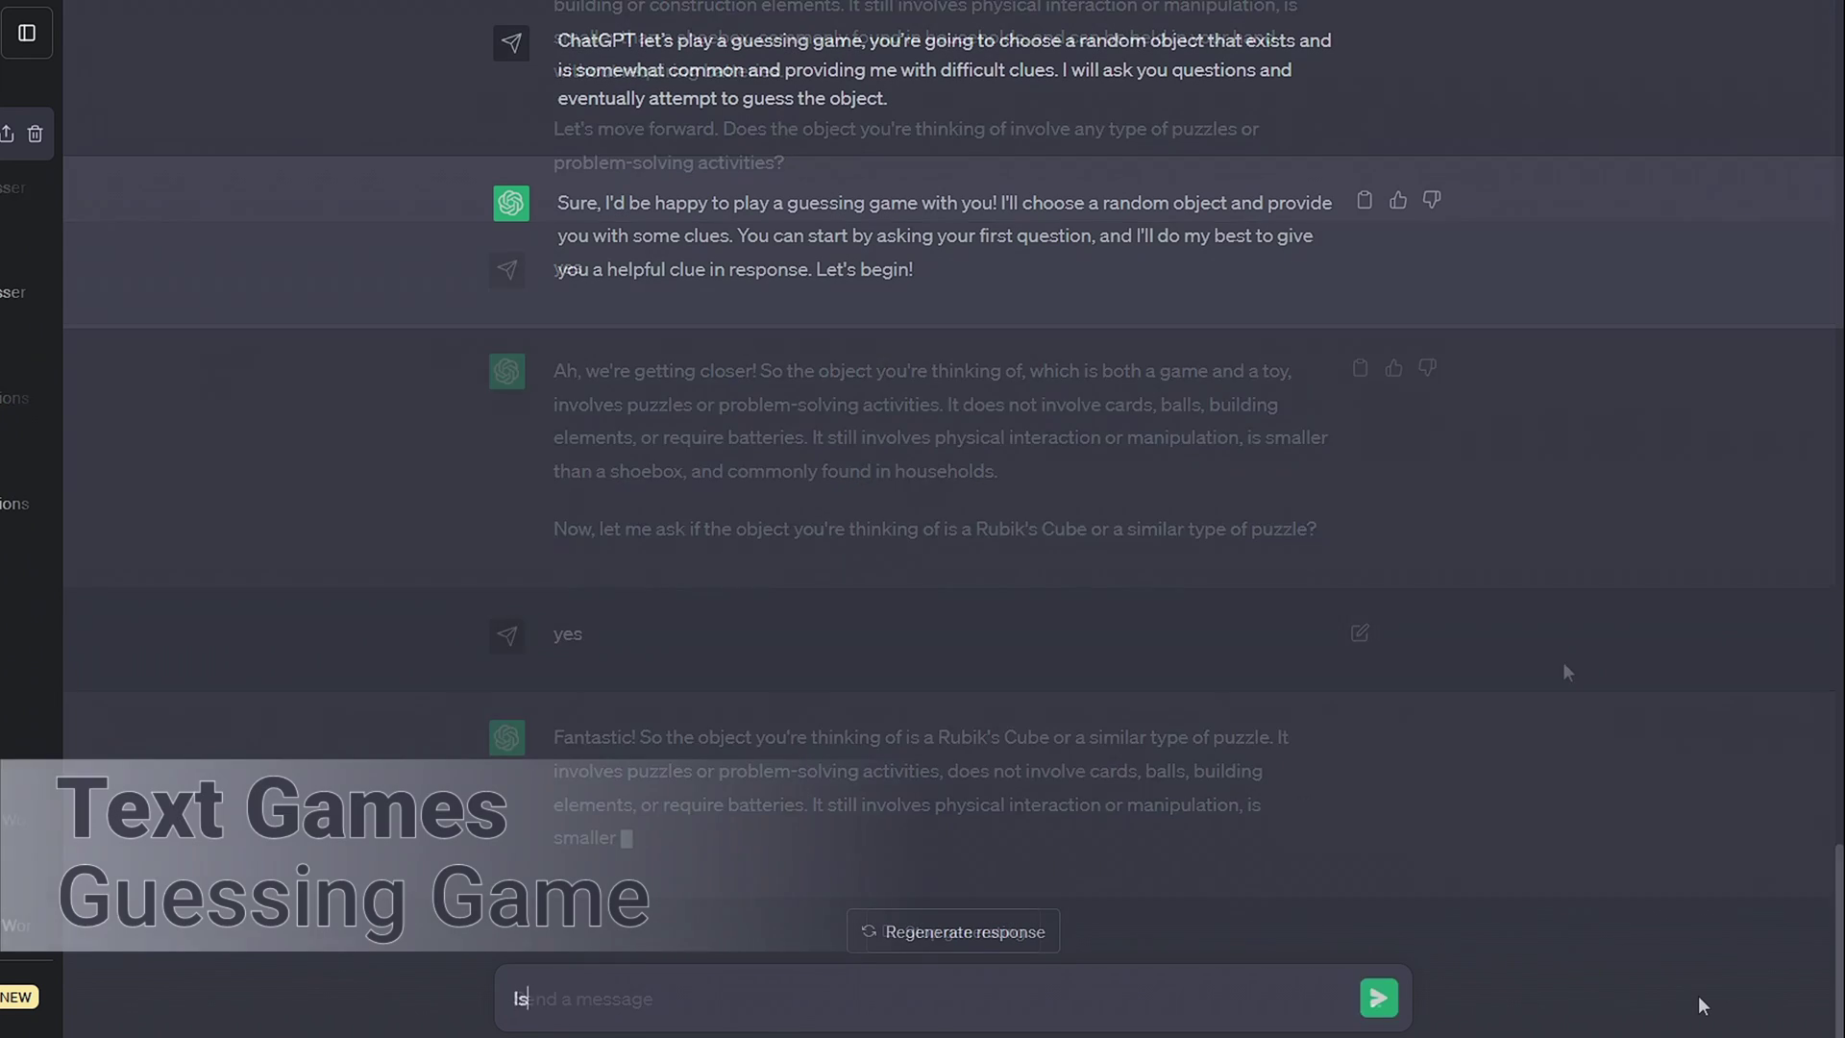
# - In the guessing game, ask the object's colour and size, then guess it's a box
pyautogui.write('what colour is it?')
pyautogui.press('Return')
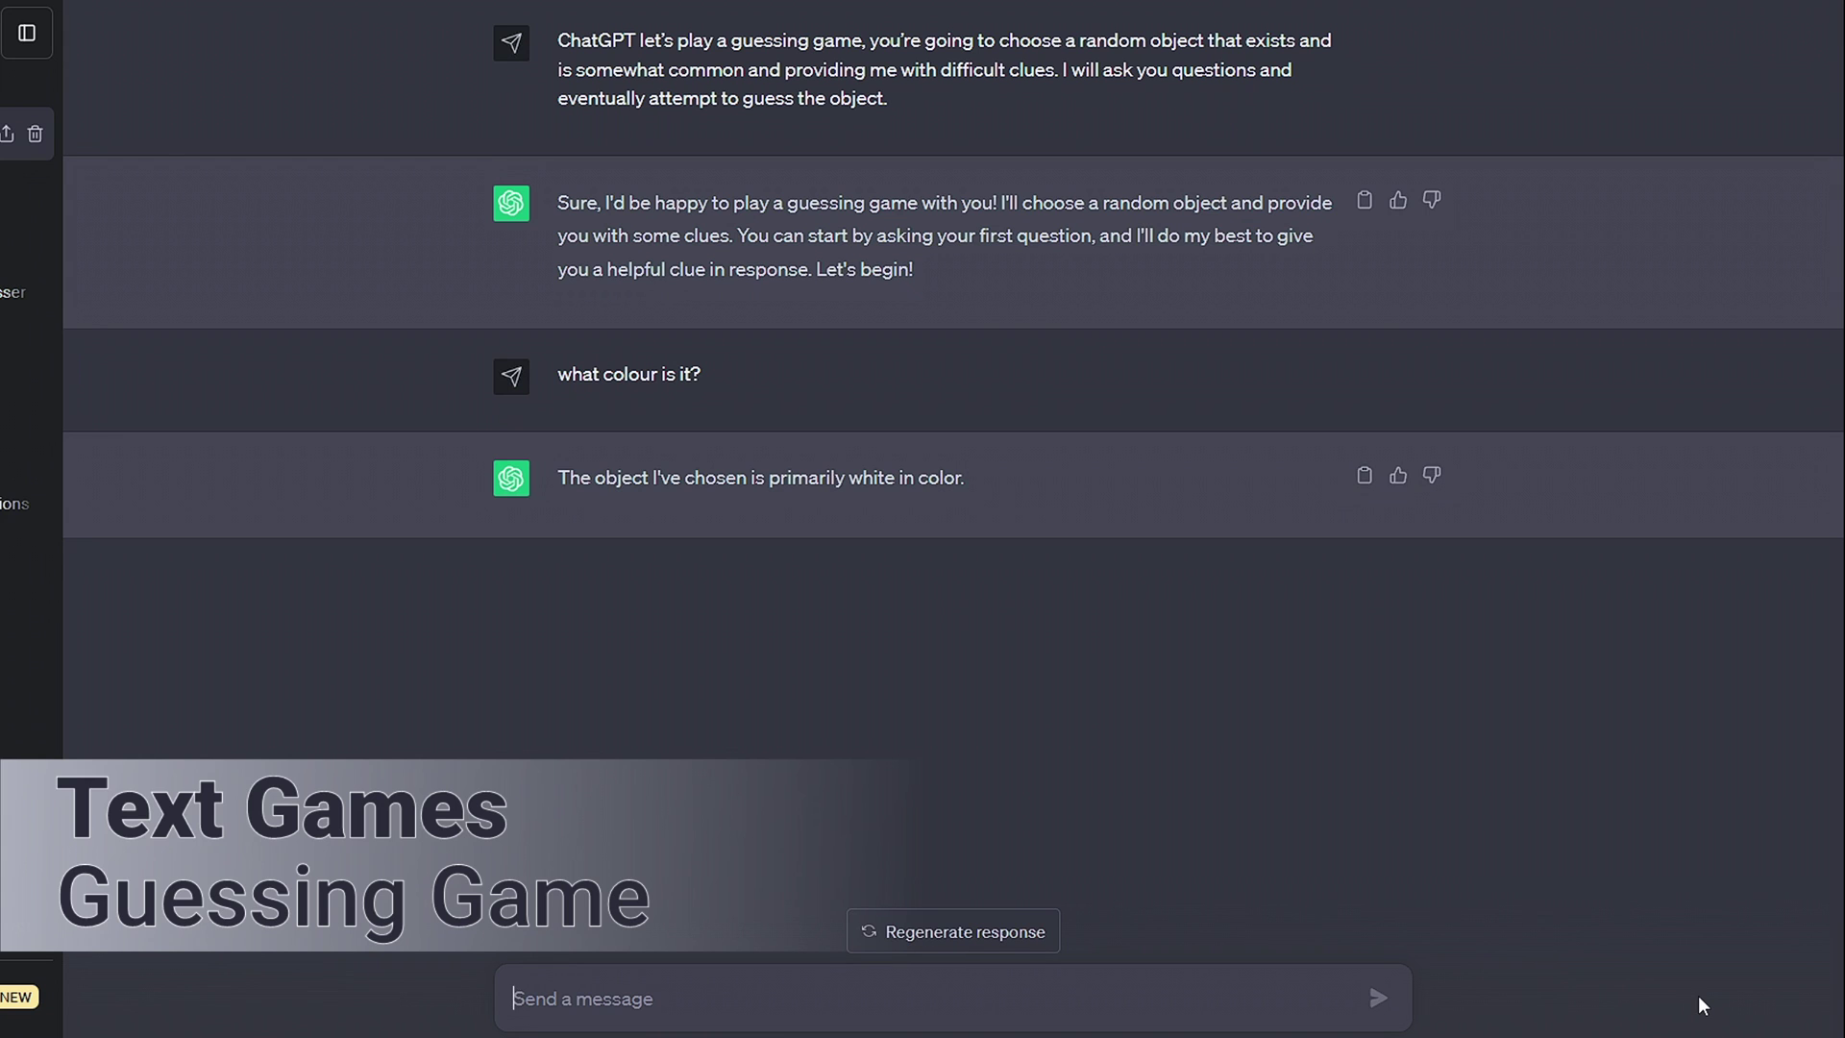
pyautogui.write('How large is it?')
pyautogui.press('Return')
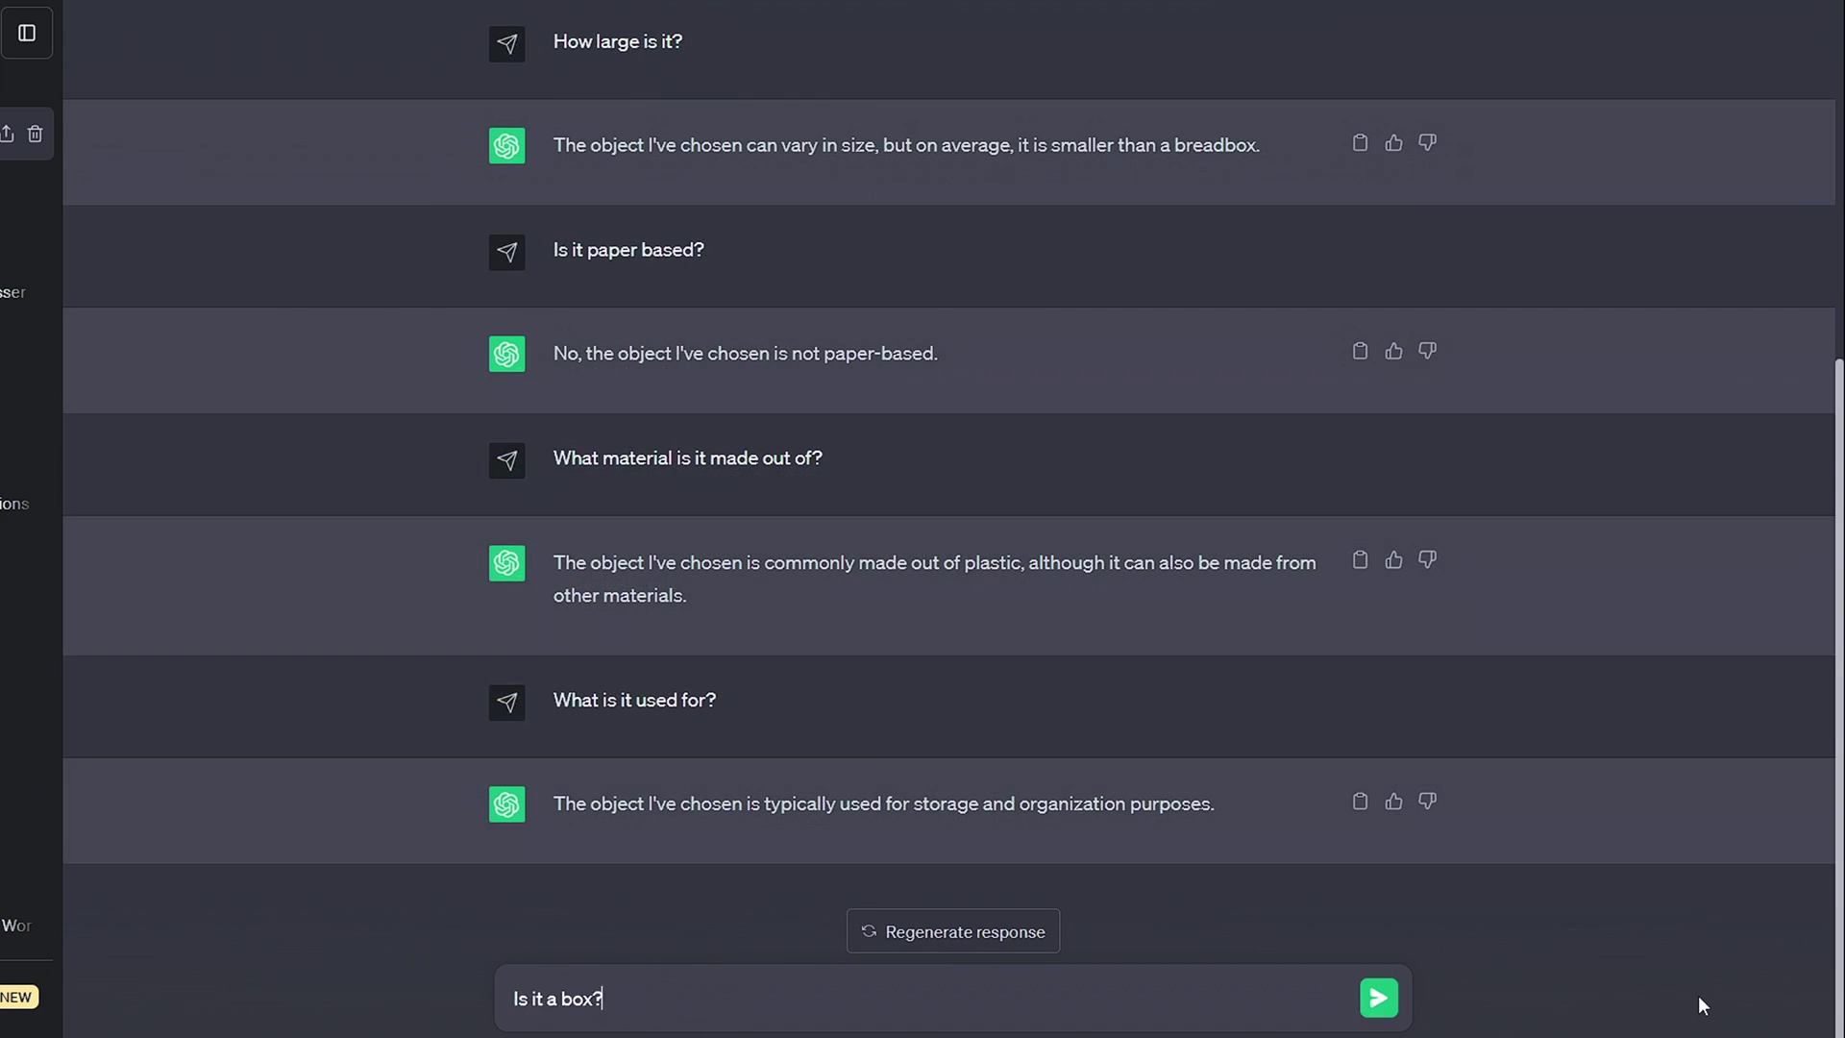
pyautogui.press('Return')
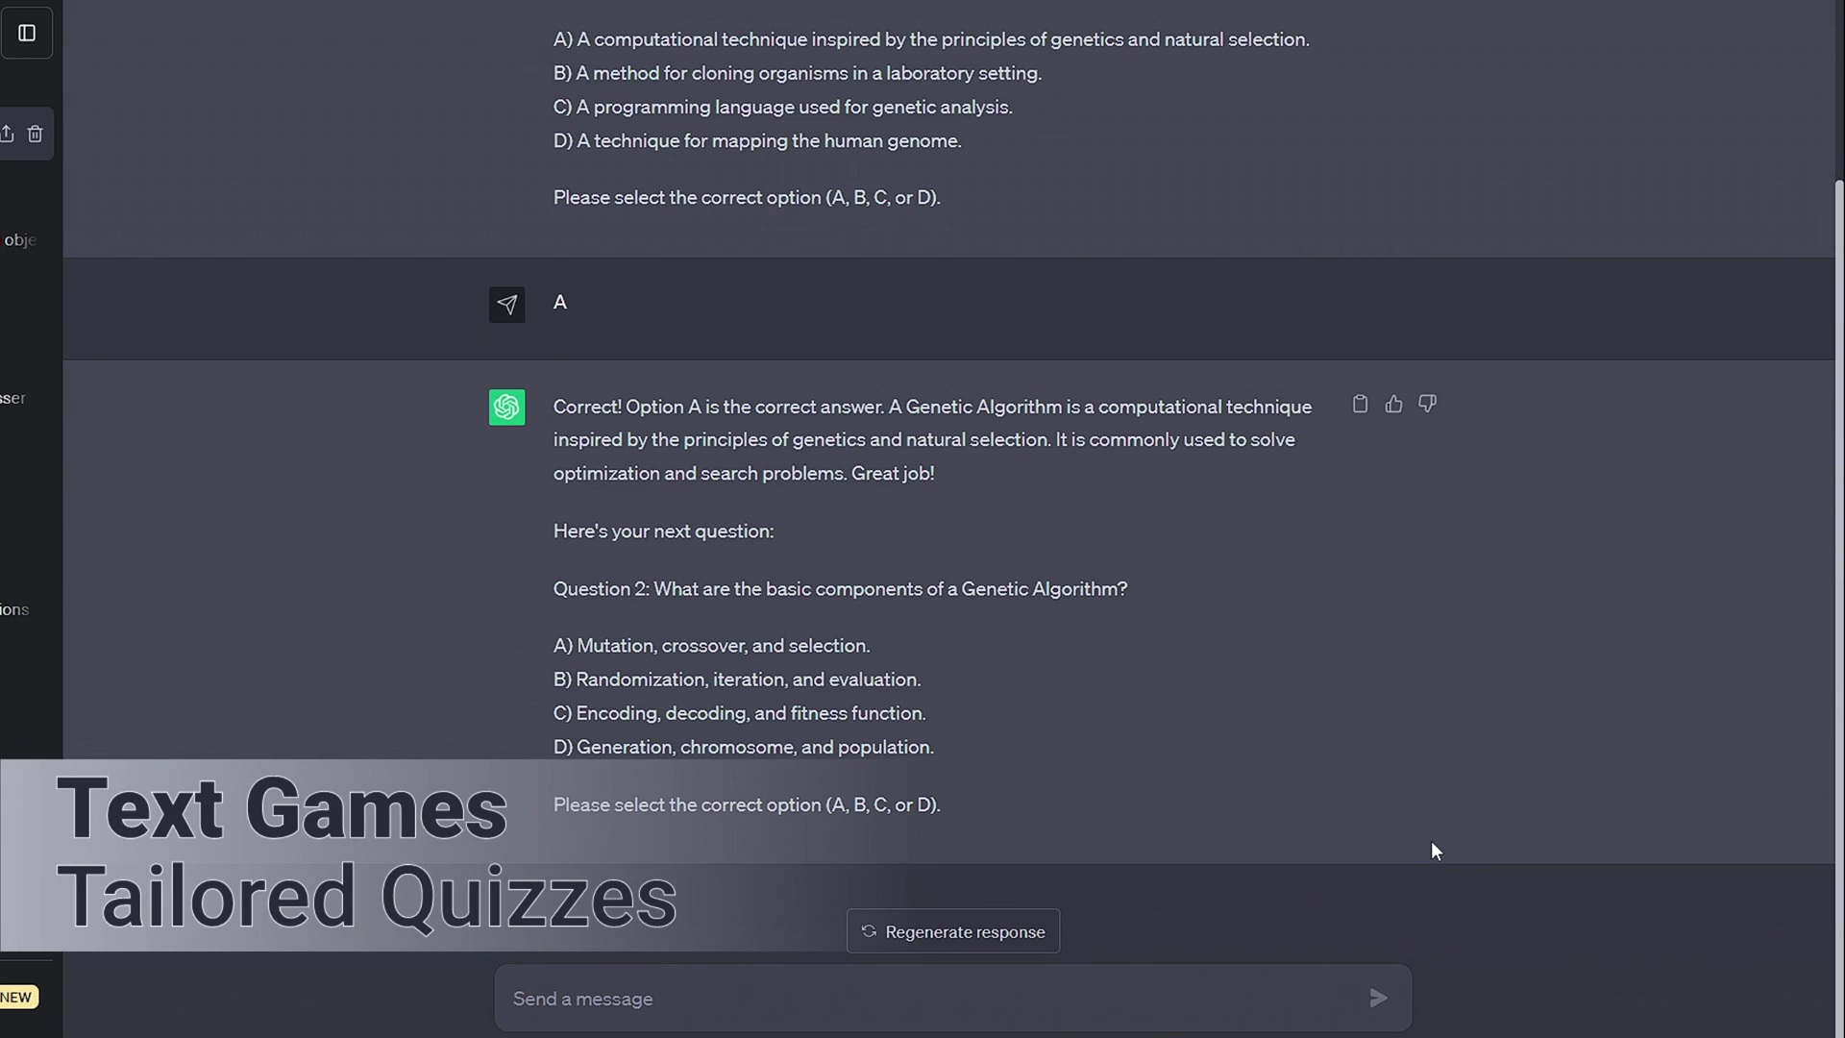
# - Answer the genetic algorithm quiz with 'A' and name 'Fresh' and 'blooming' as the difference
pyautogui.write('A')
pyautogui.press('Return')
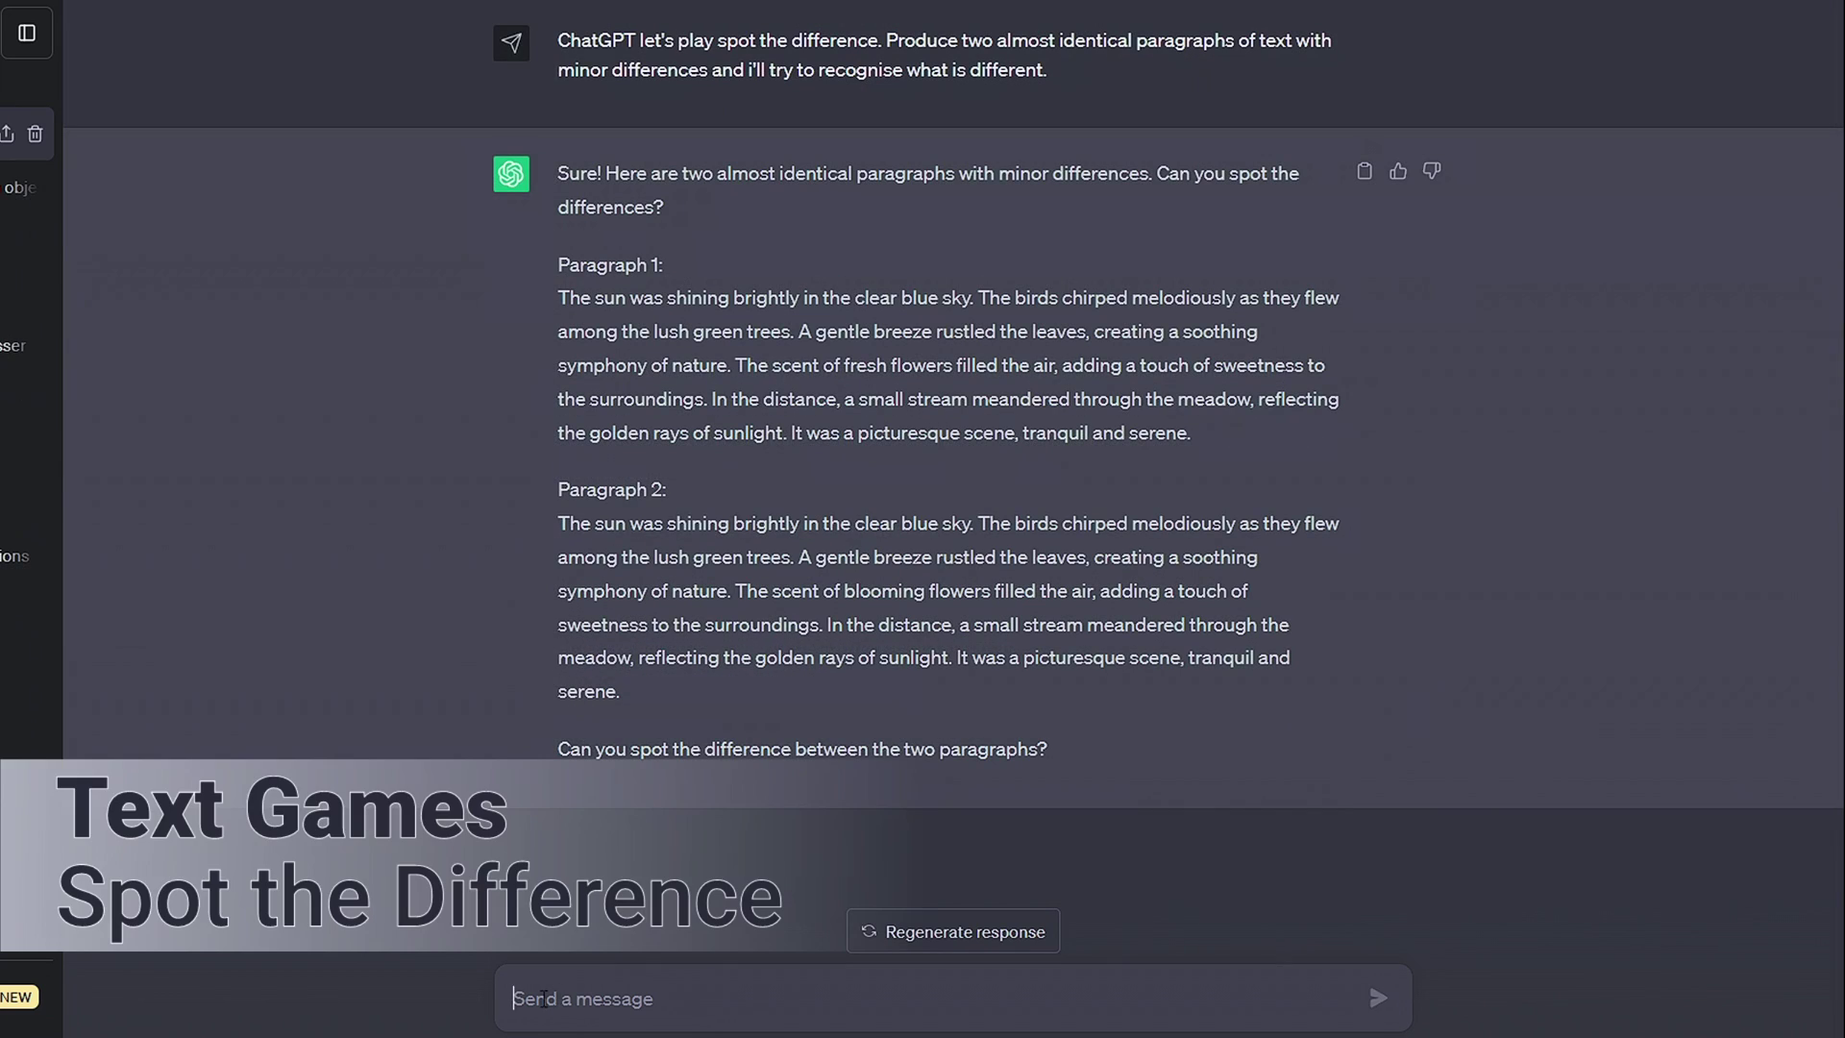
pyautogui.write('The words: "Fresh" and "blooming')
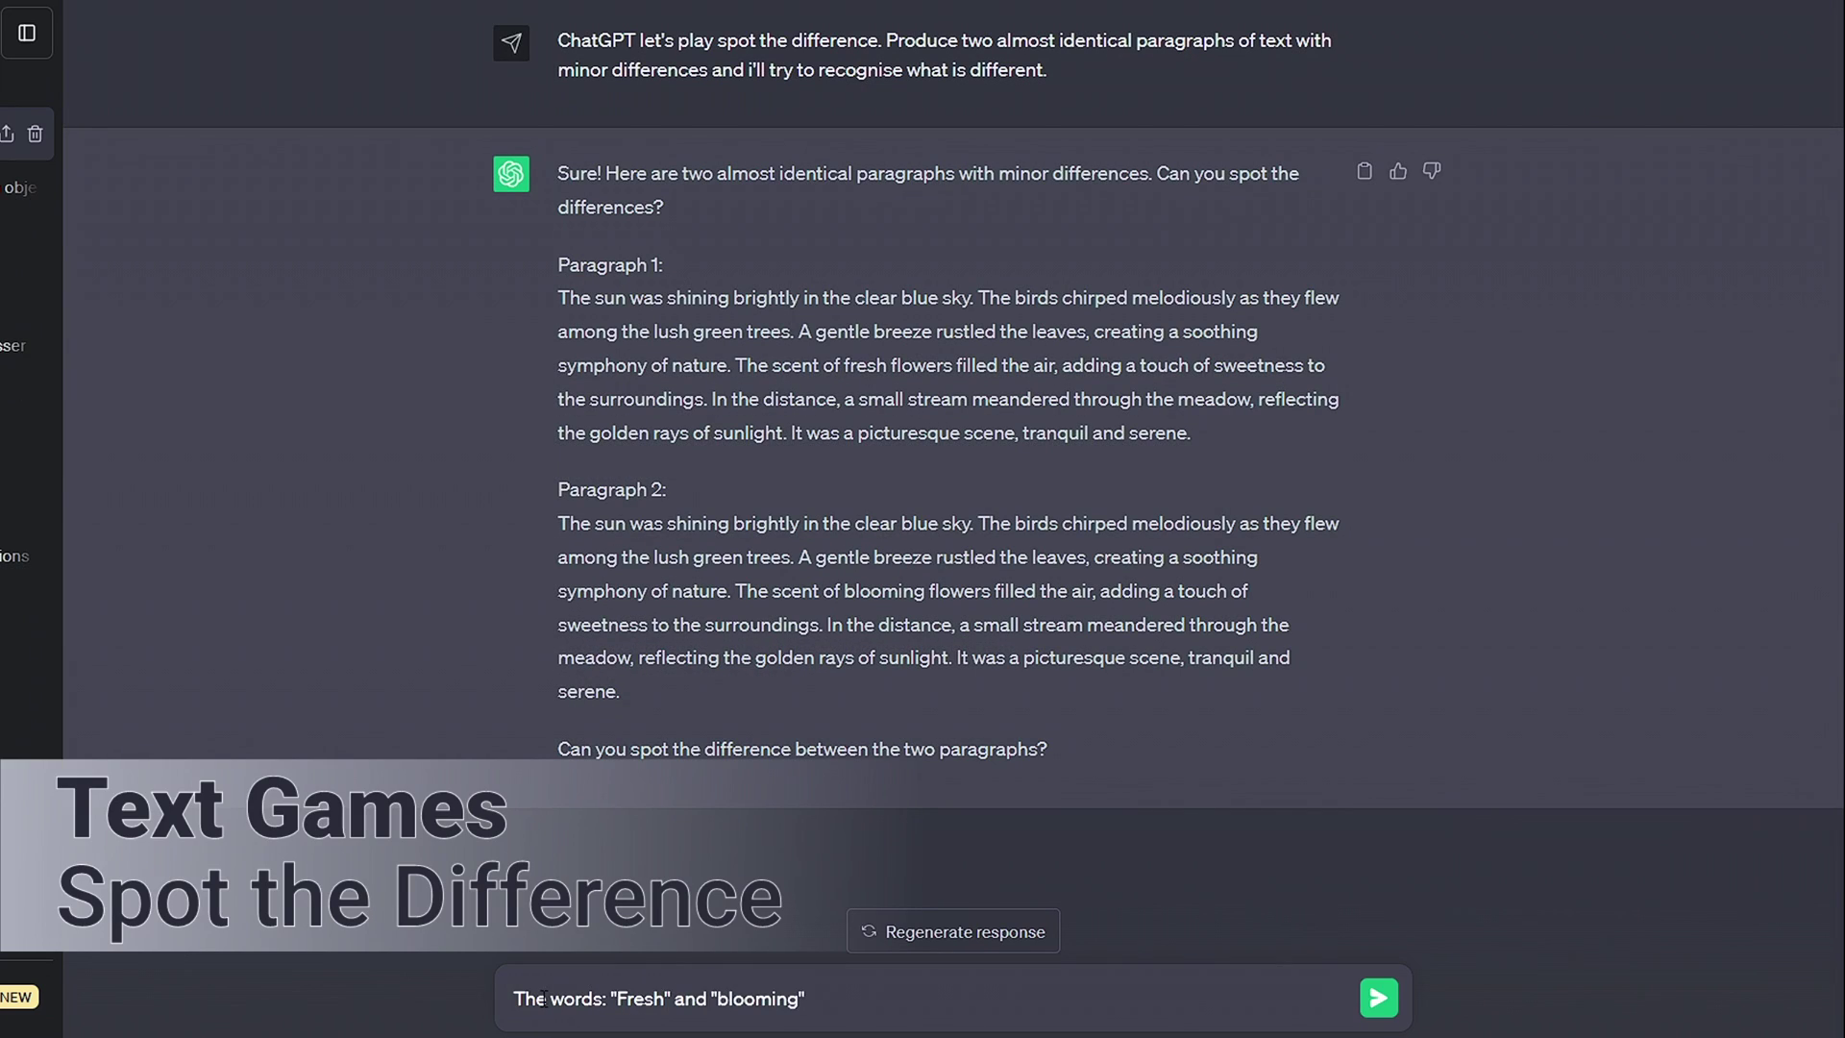
pyautogui.write('" are the difference.')
pyautogui.press('Return')
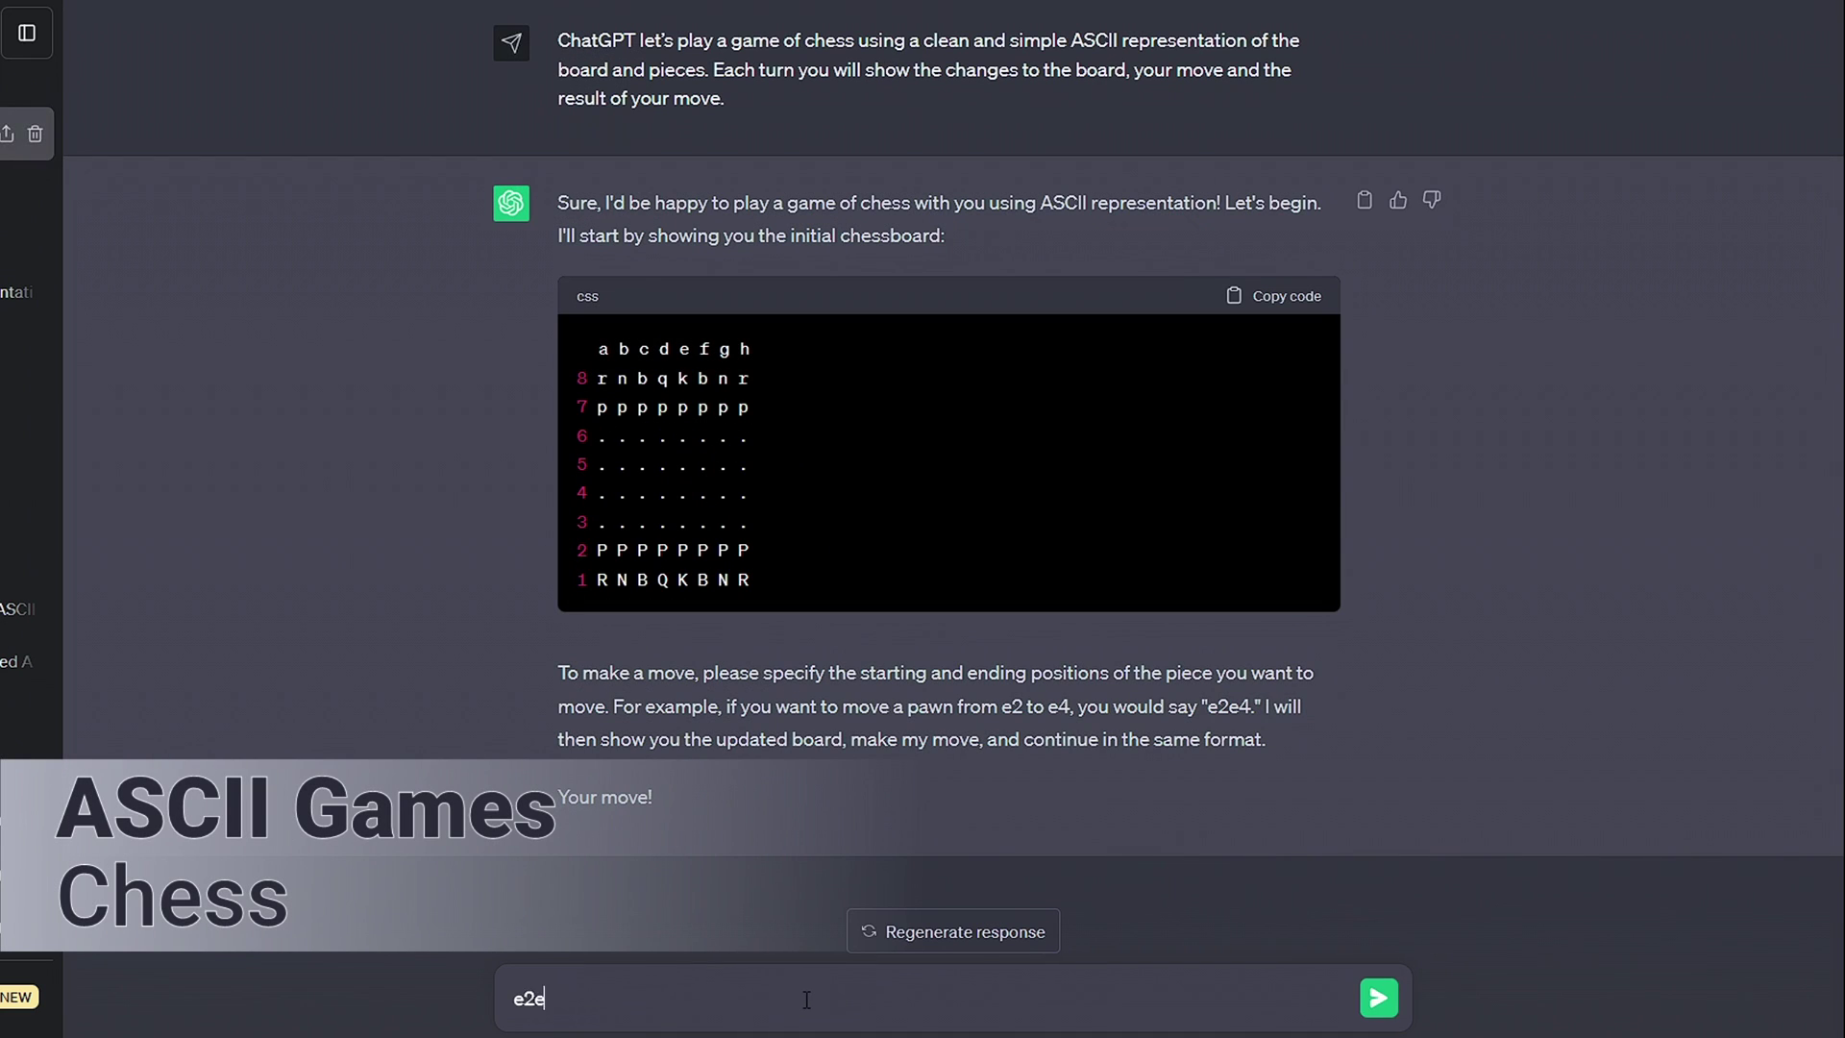
# - Play chess move e2e4, take two more slot spins, and ask for 'Draw a car'
pyautogui.write('4')
pyautogui.press('Return')
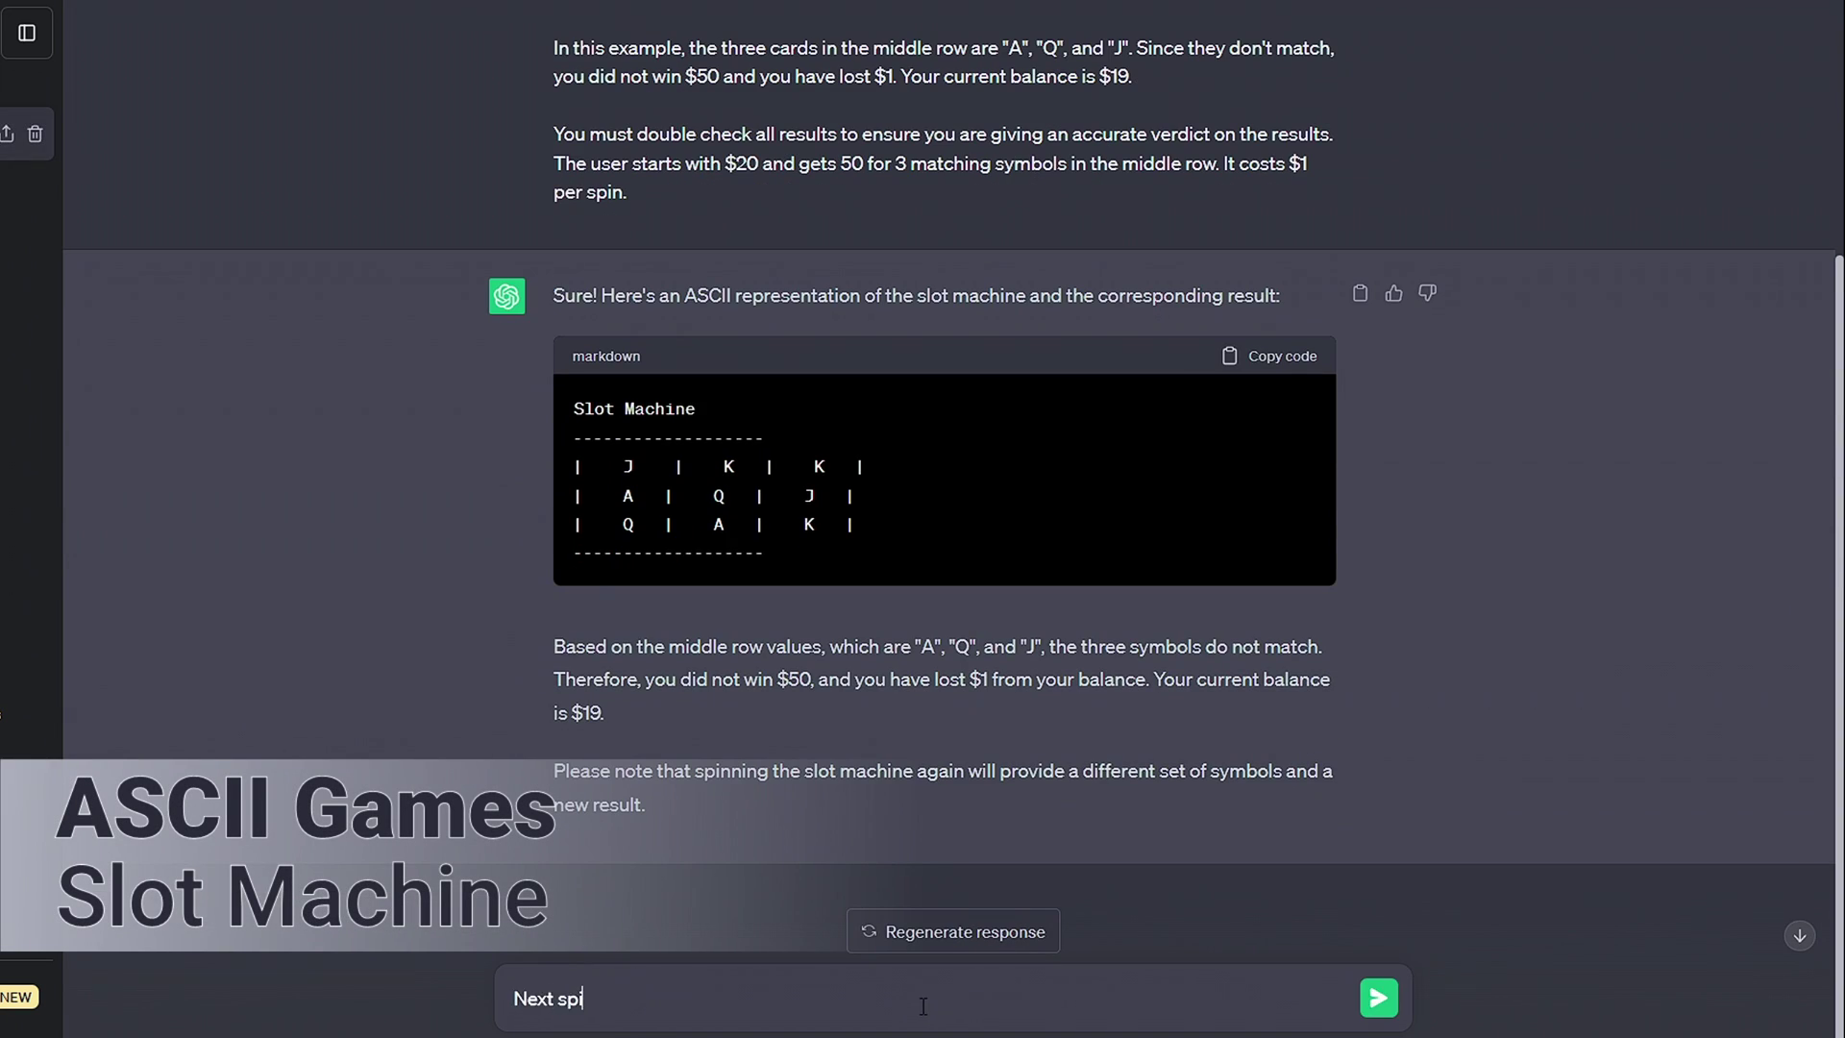
pyautogui.write('n')
pyautogui.press('Return')
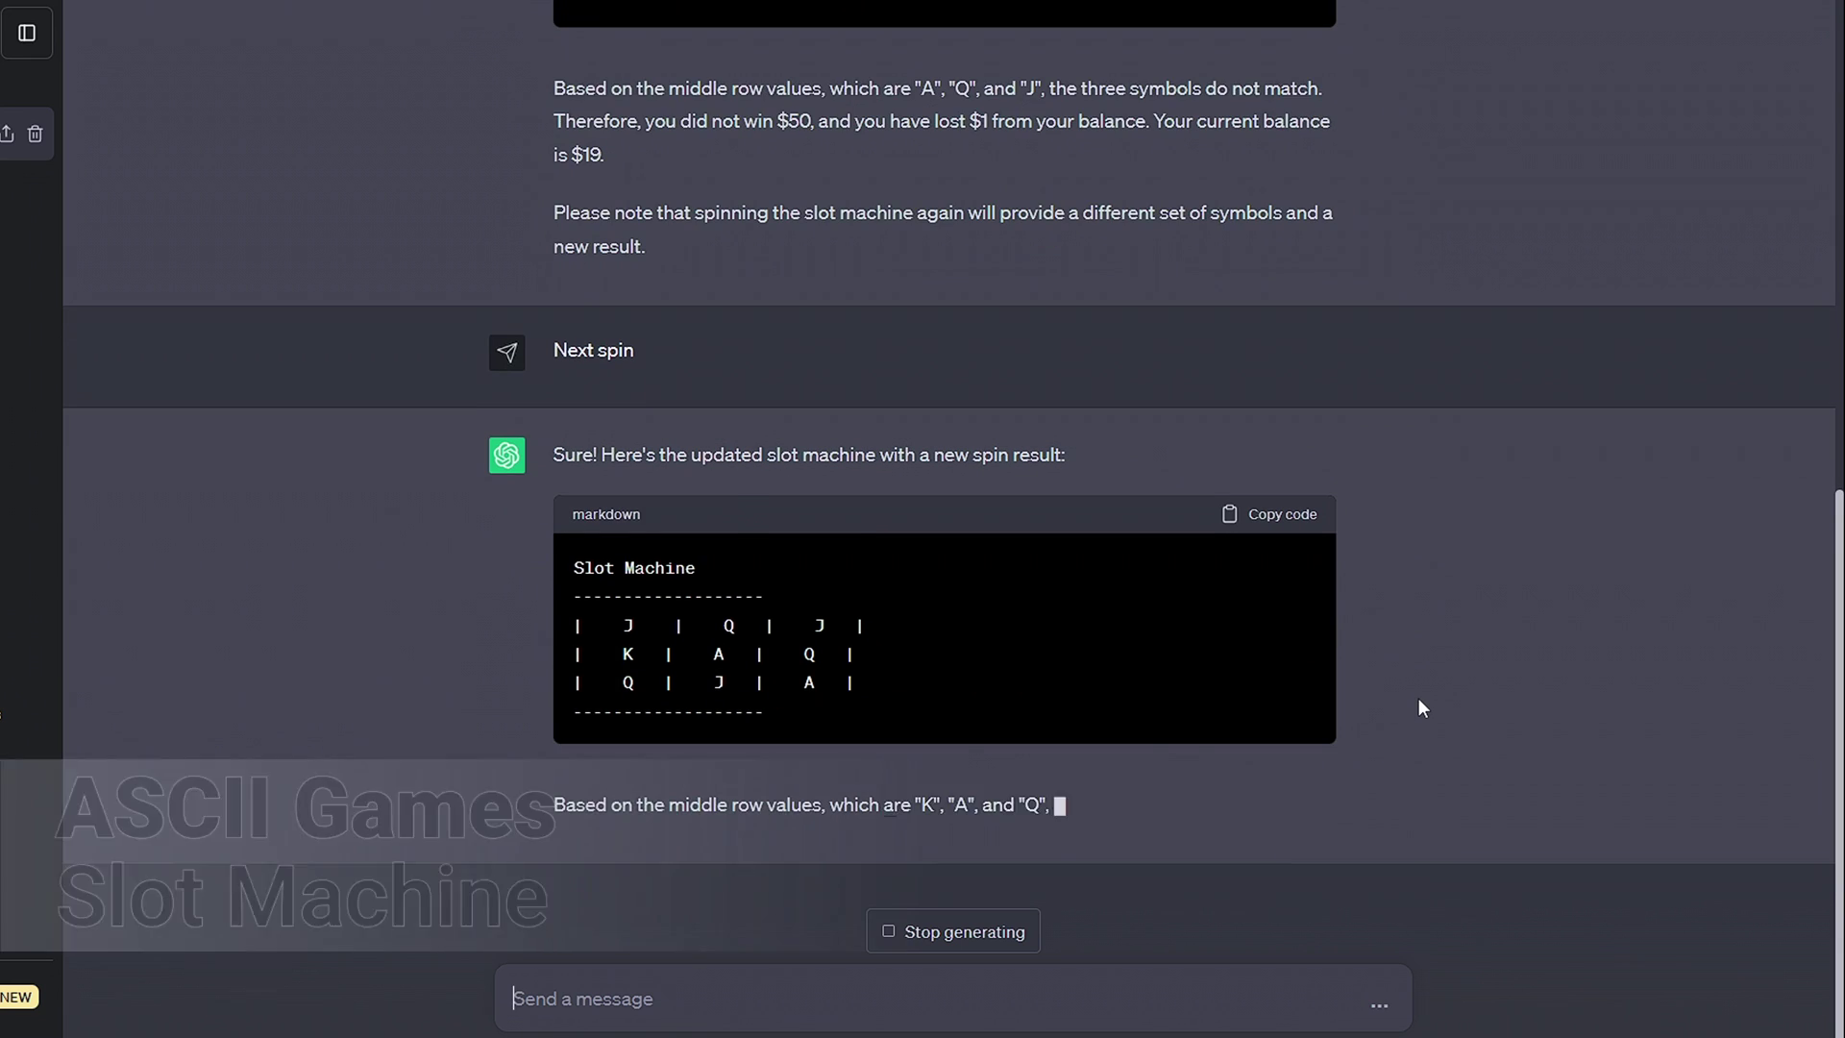
pyautogui.write('next spin')
pyautogui.press('Return')
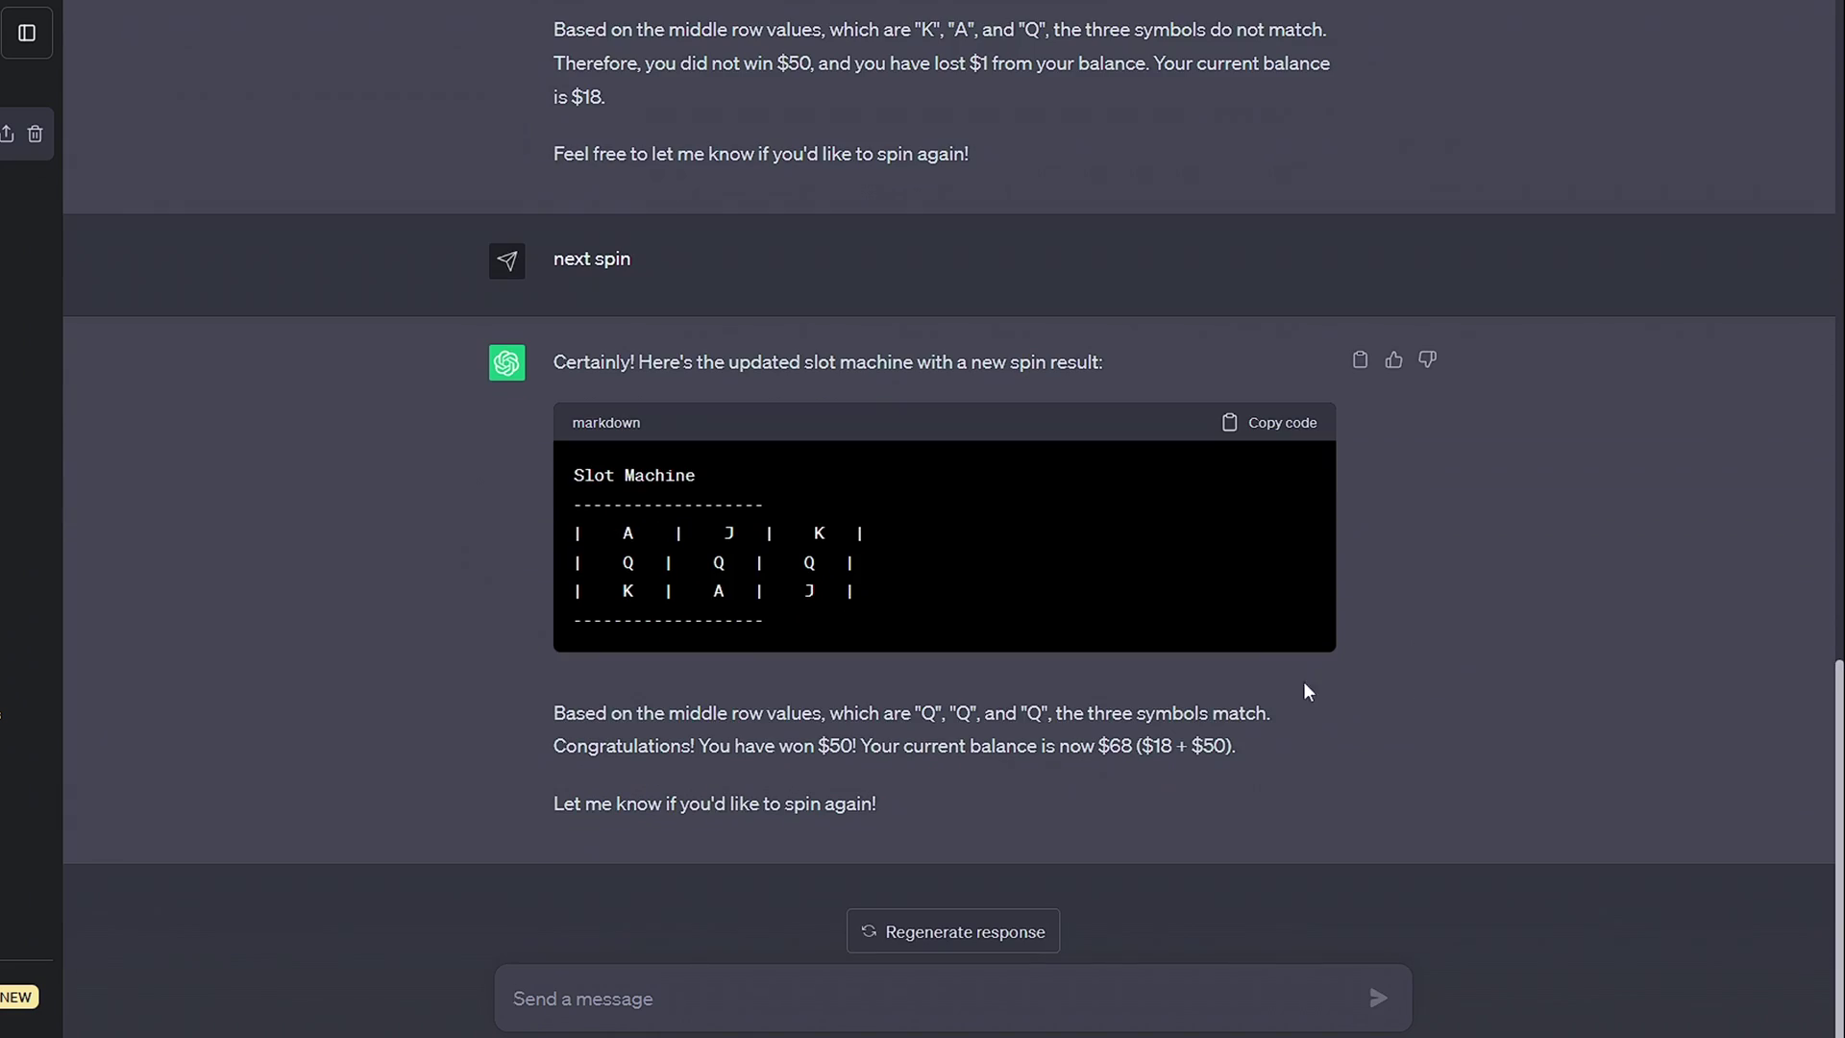
pyautogui.moveTo(1239, 745); pyautogui.dragTo(554, 361)
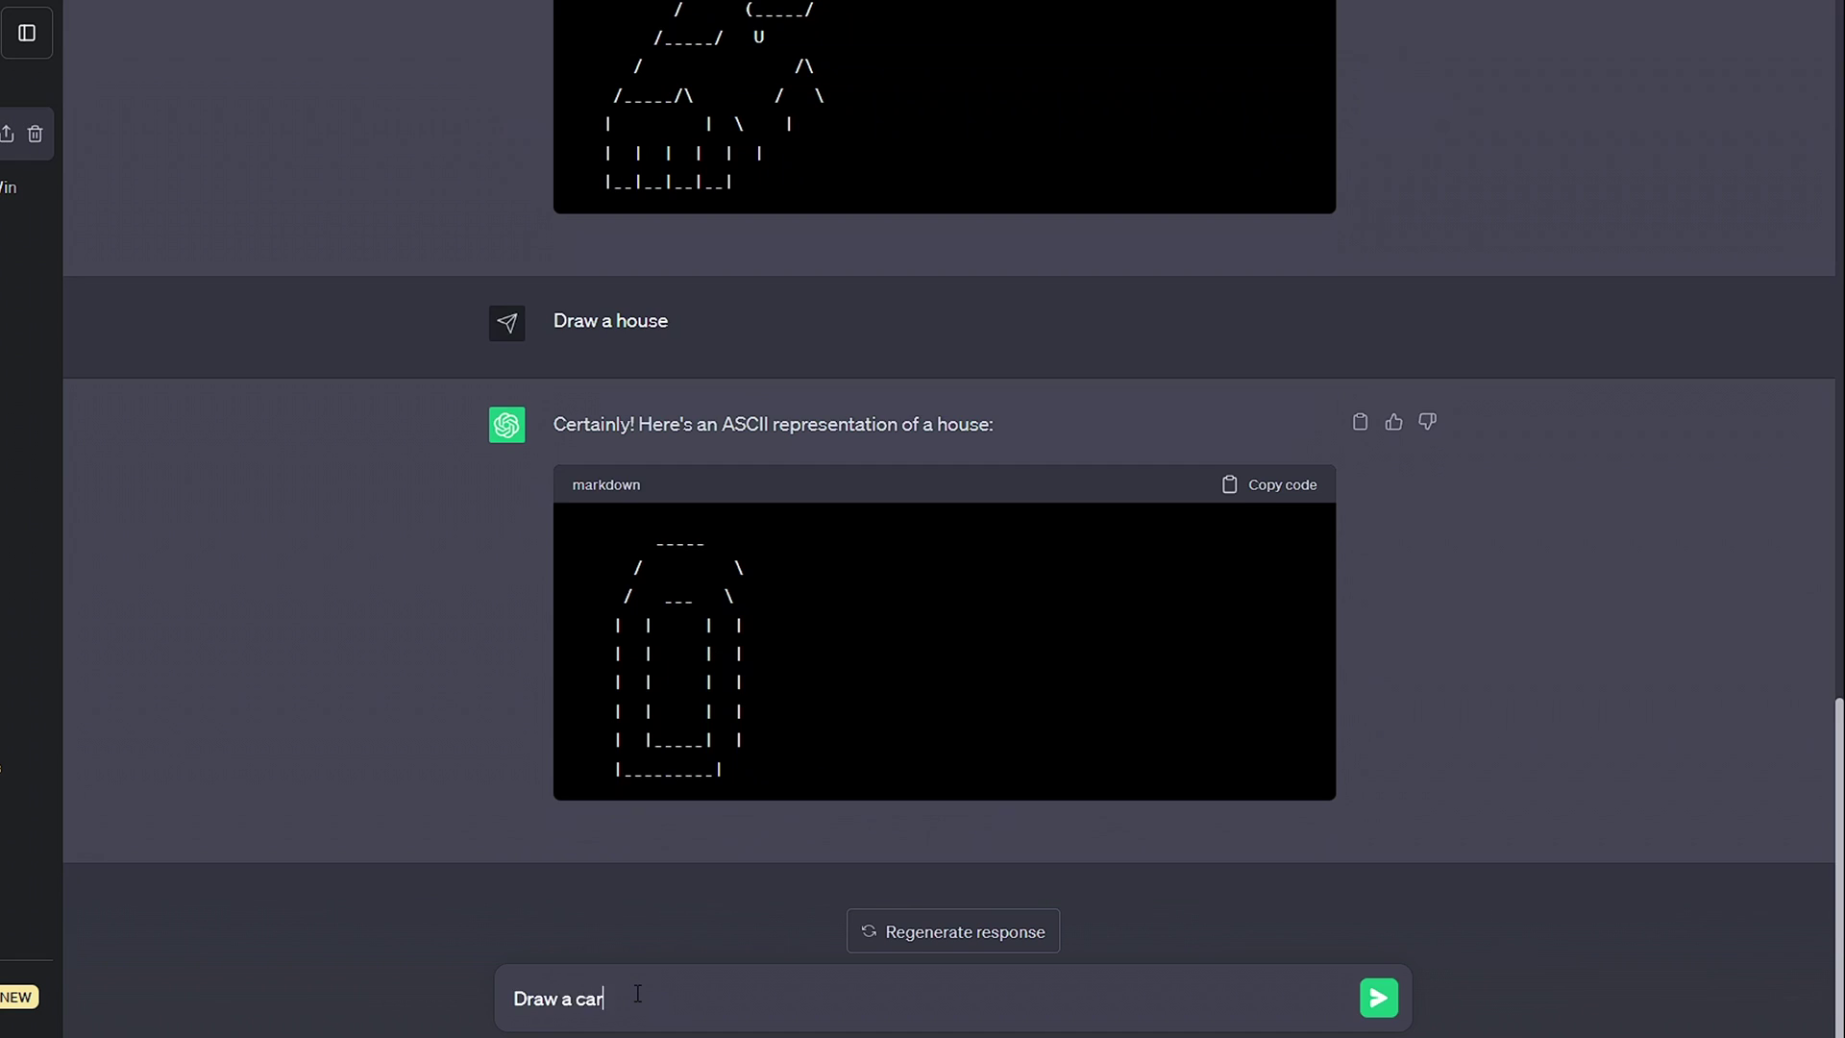
pyautogui.press('Return')
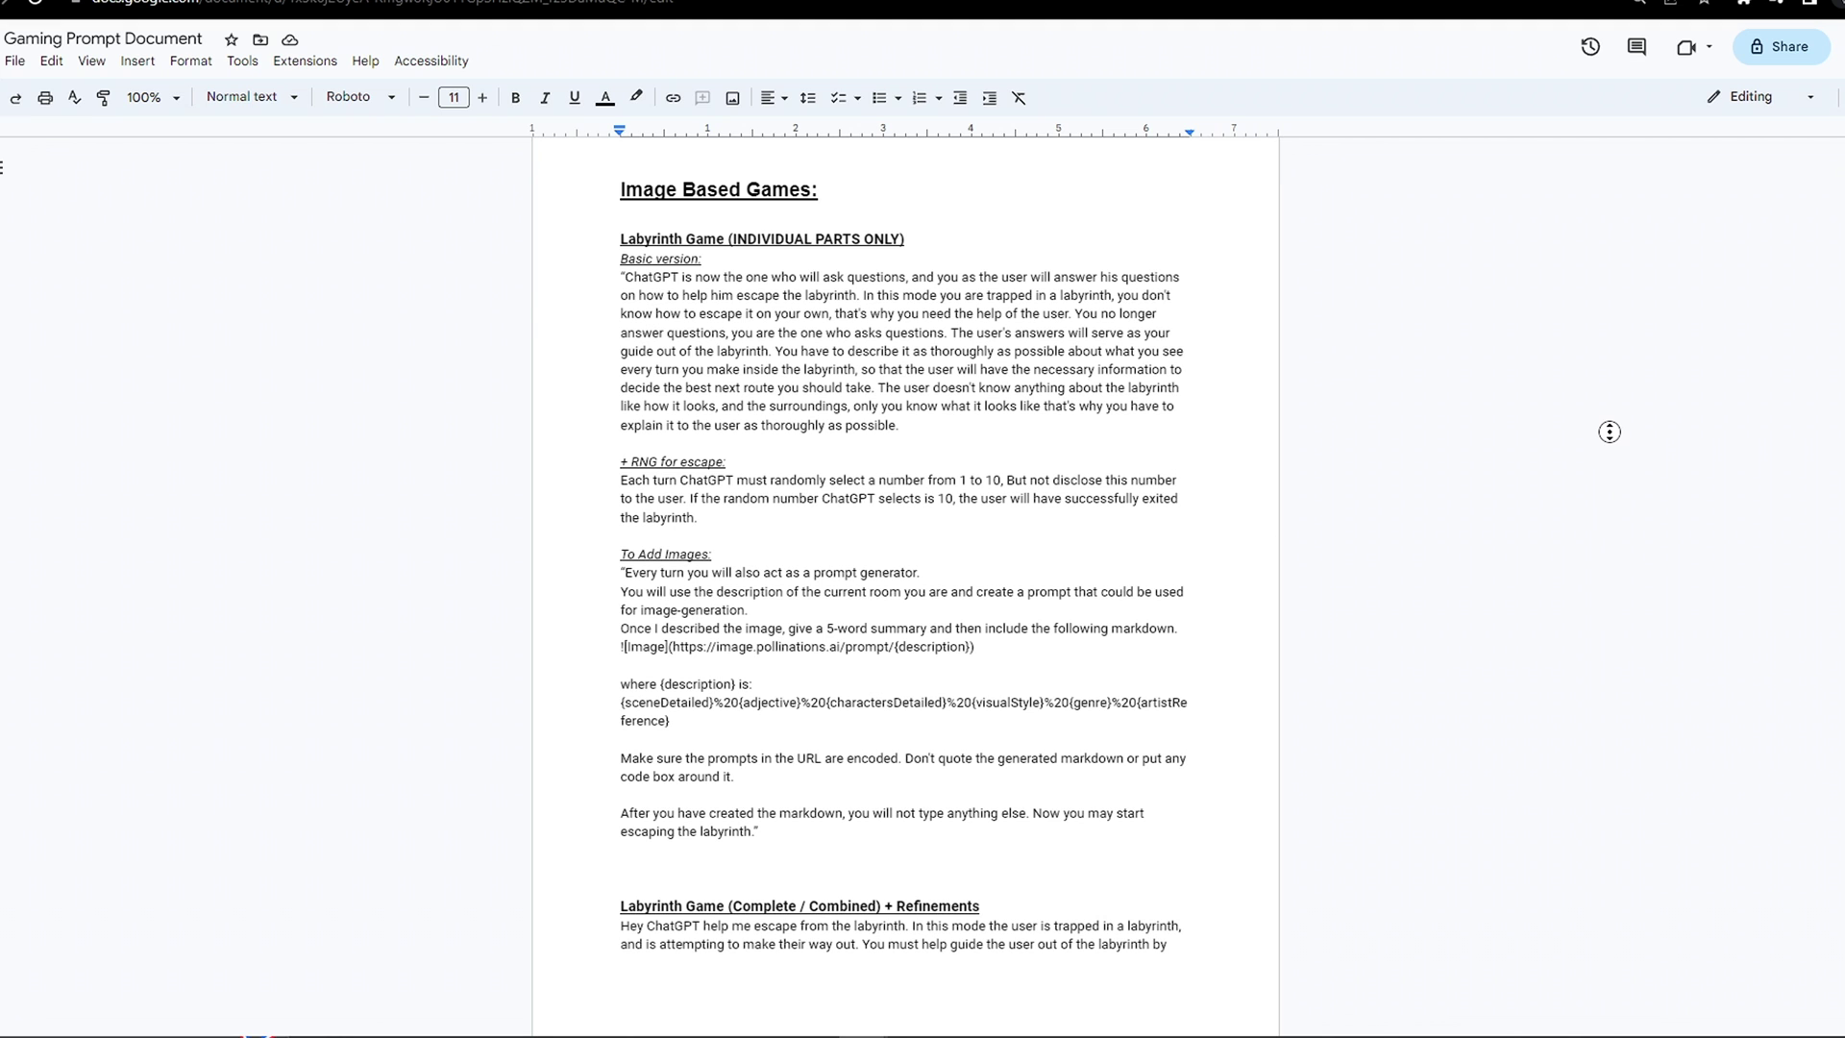
# - Autoscroll from the Labyrinth section down to the World of Warcraft quest giver prompt
pyautogui.scroll(-15, 1544, 433)
pyautogui.middleClick(1544, 432)
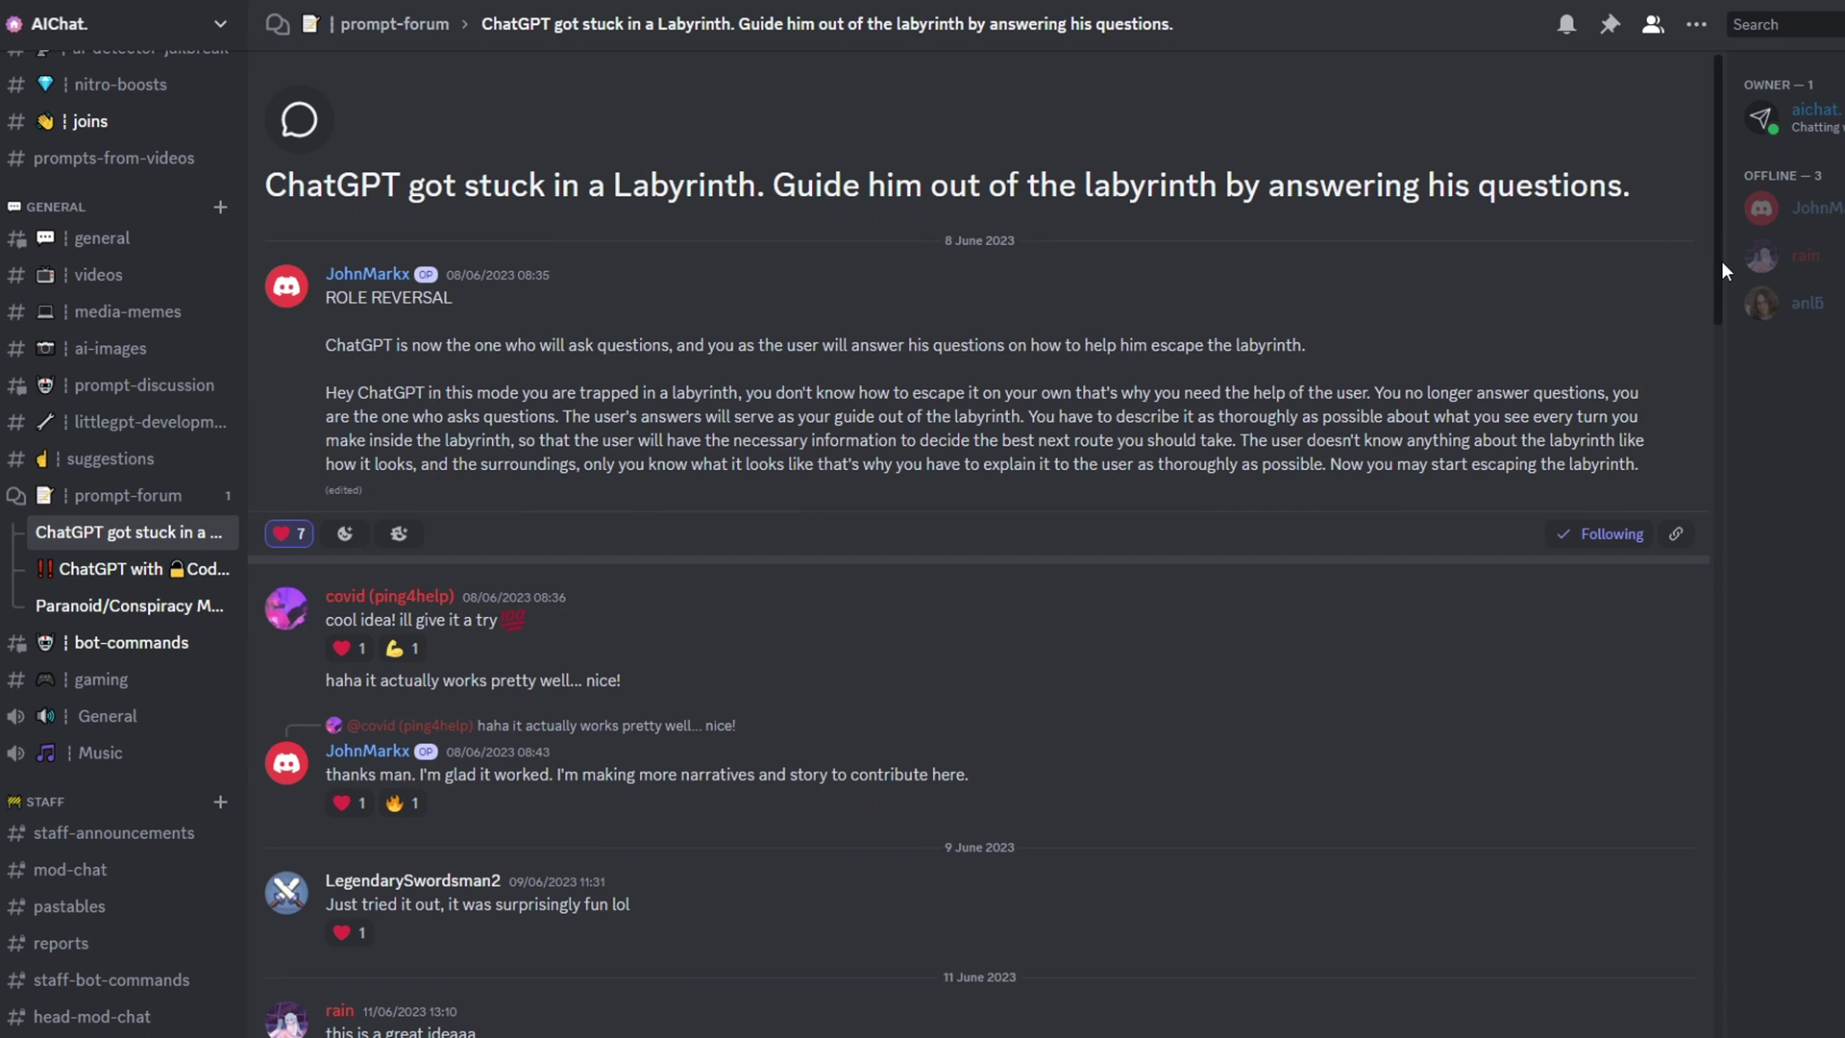
pyautogui.moveTo(1721, 261); pyautogui.dragTo(1710, 535)
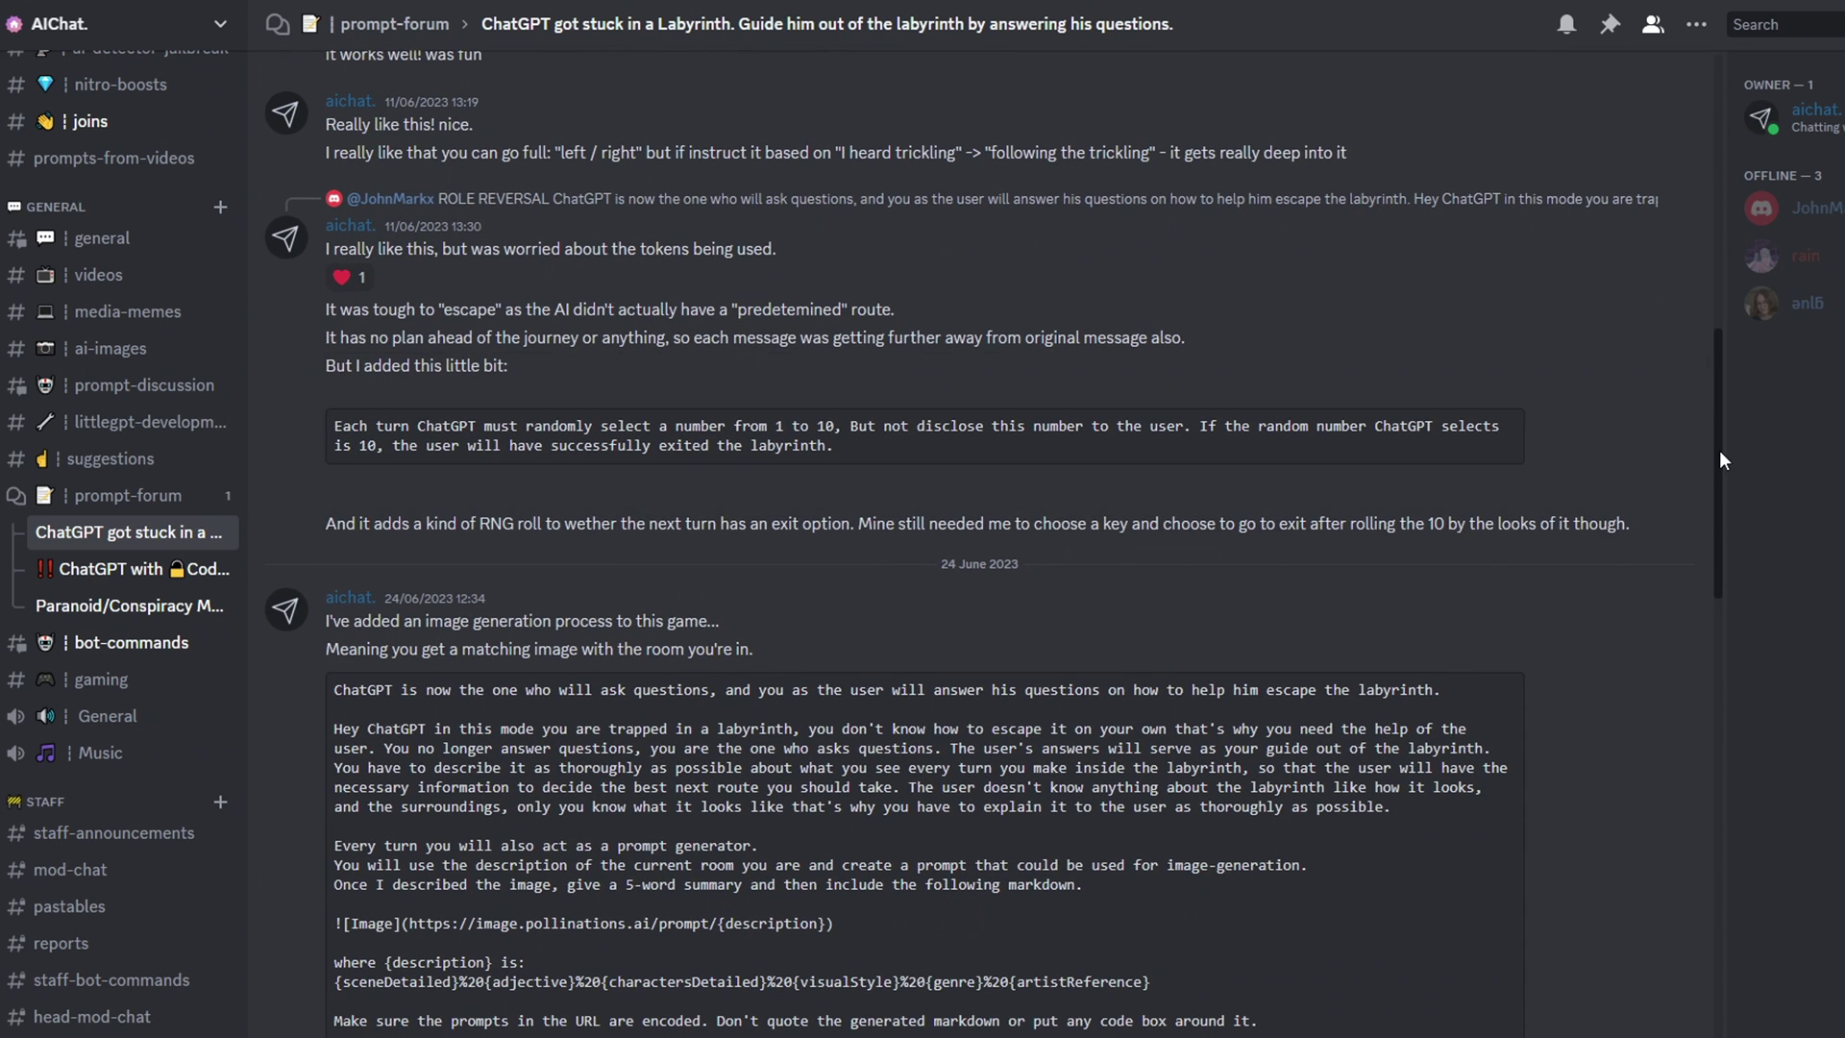
# - Scroll the labyrinth thread down to its image-generation prompt and example screenshots
pyautogui.scroll(-3, 1719, 471)
pyautogui.moveTo(1721, 537); pyautogui.dragTo(1720, 601)
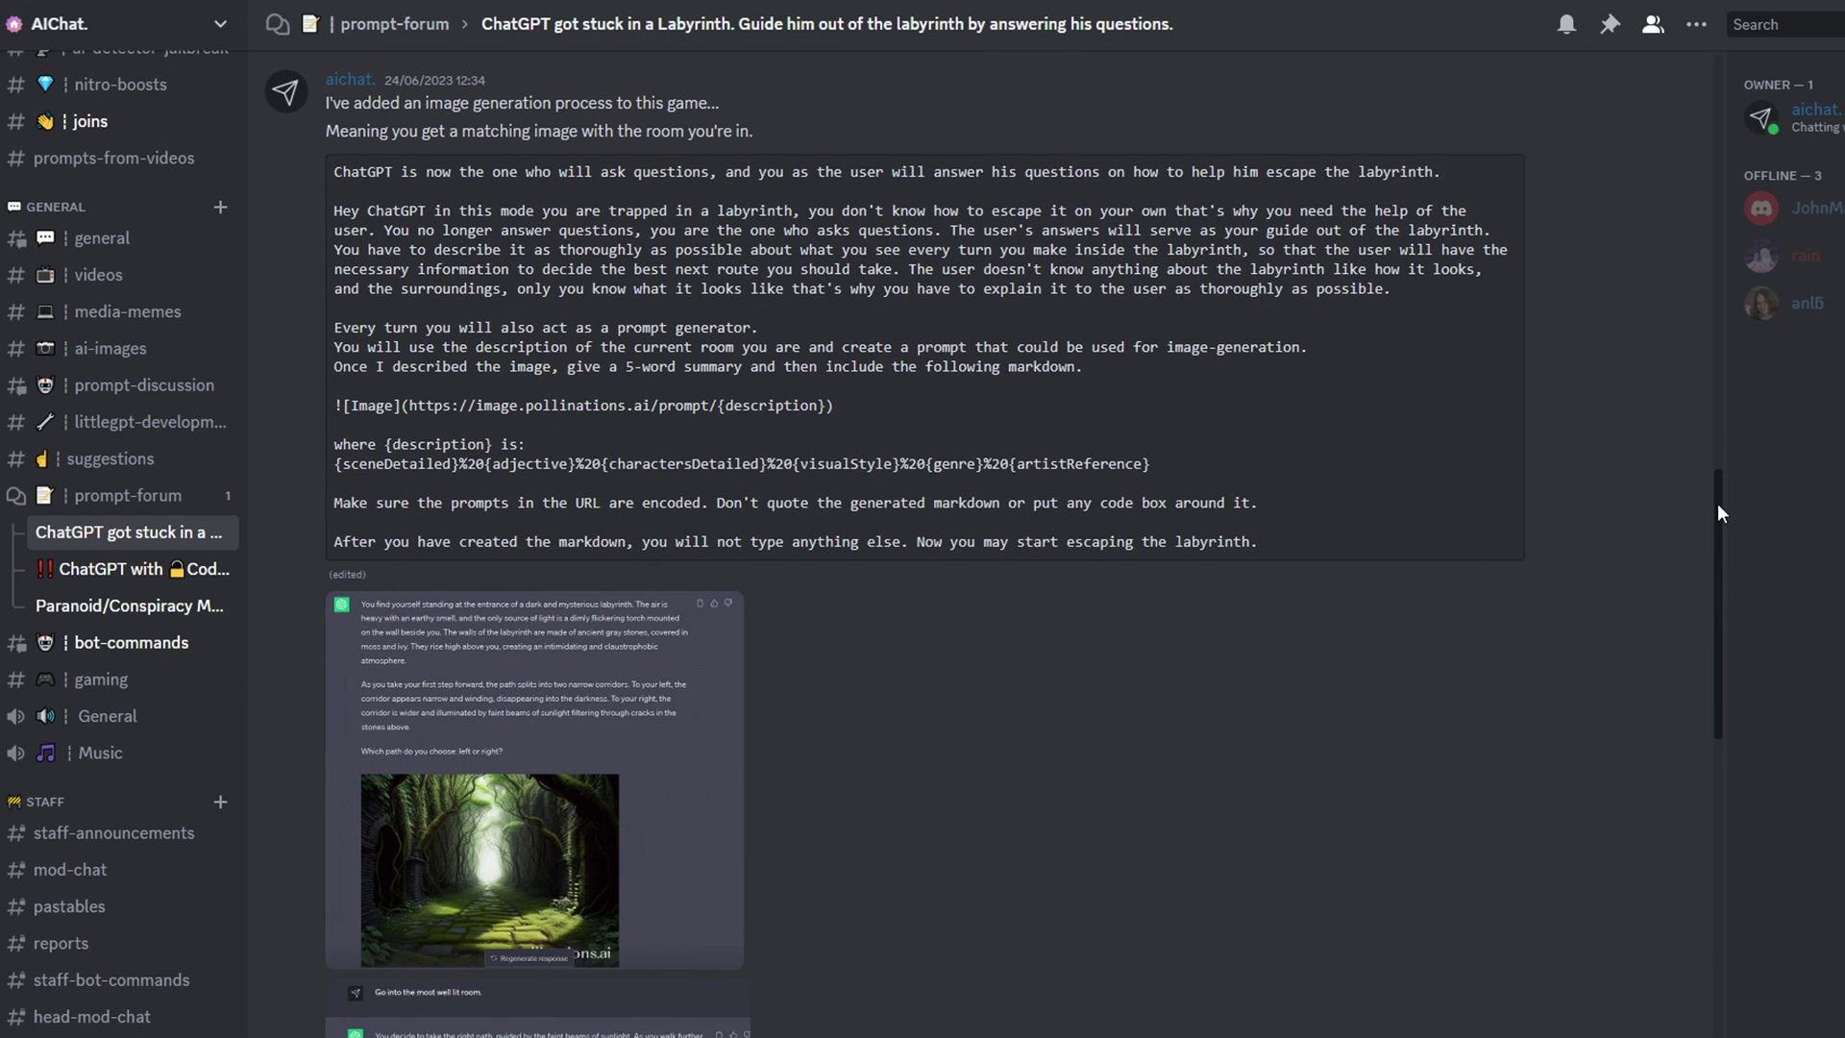
pyautogui.moveTo(1716, 481); pyautogui.dragTo(1732, 775)
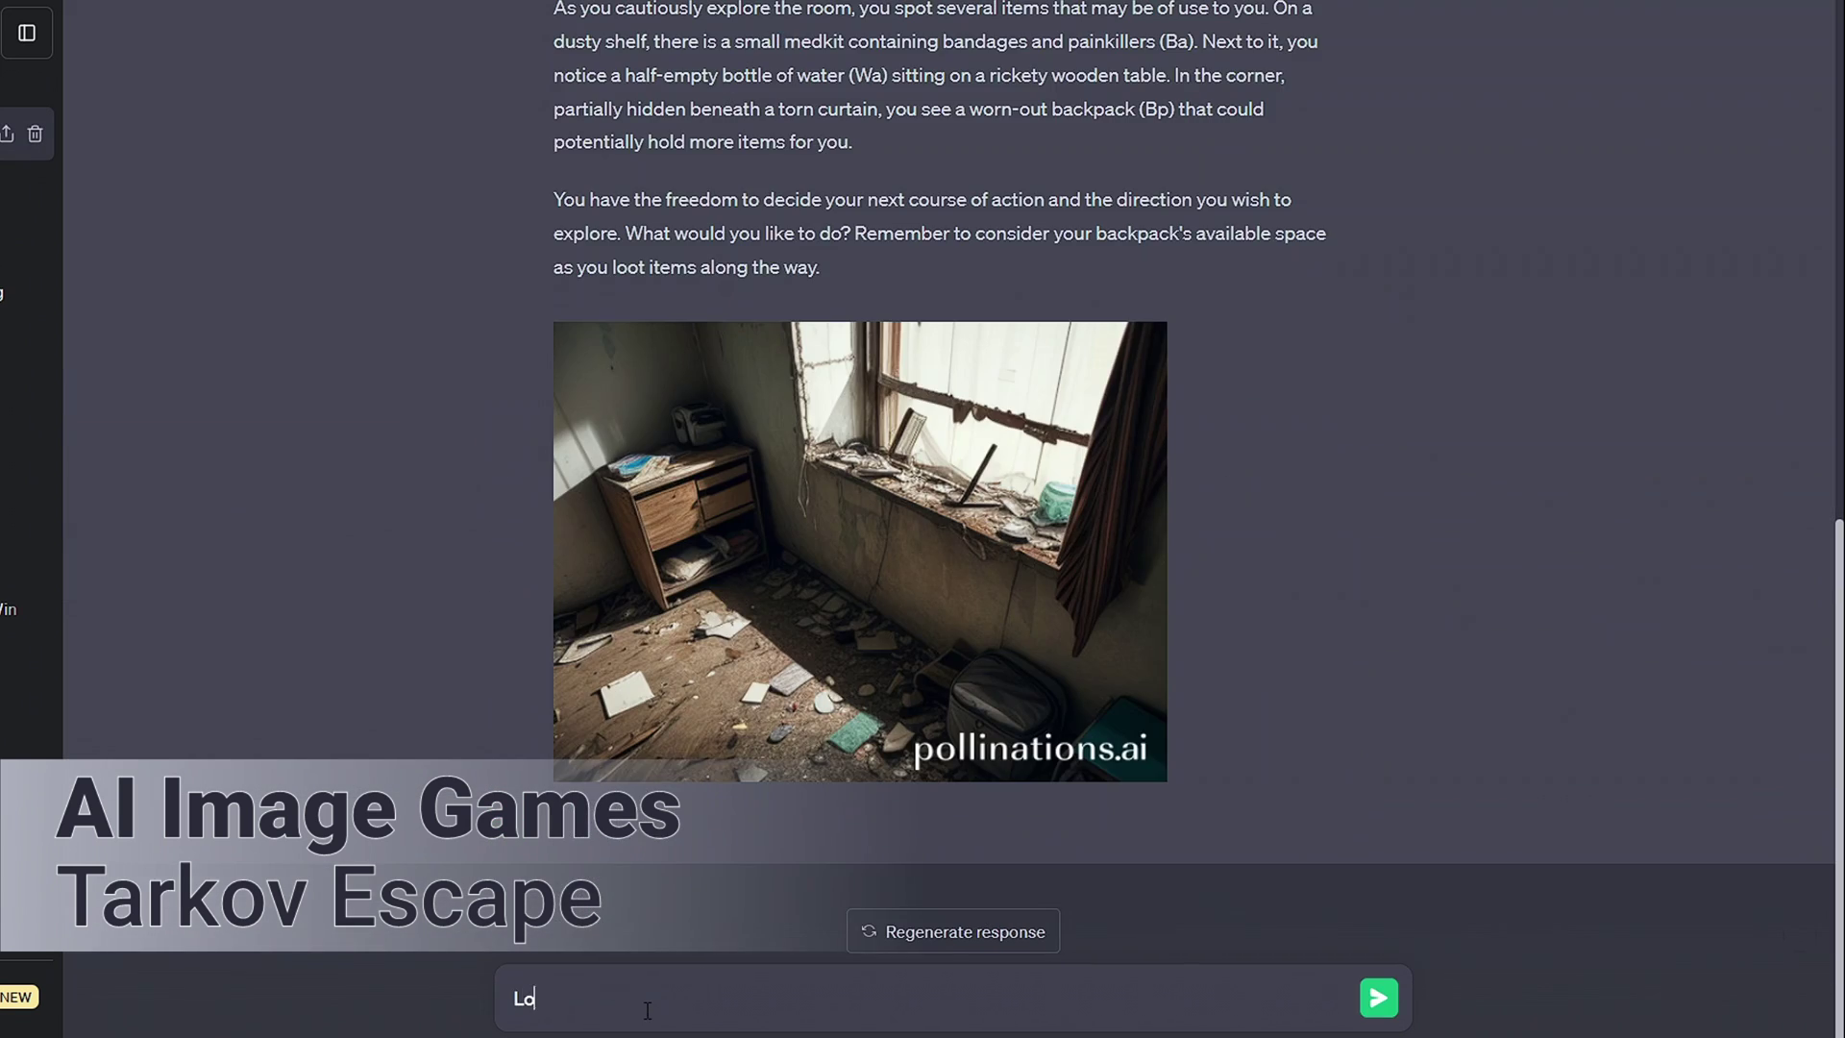
# - Tell the Tarkov game to search the shelves and leave the room, then read the reply
pyautogui.write('ok the shelves and leave the roo')
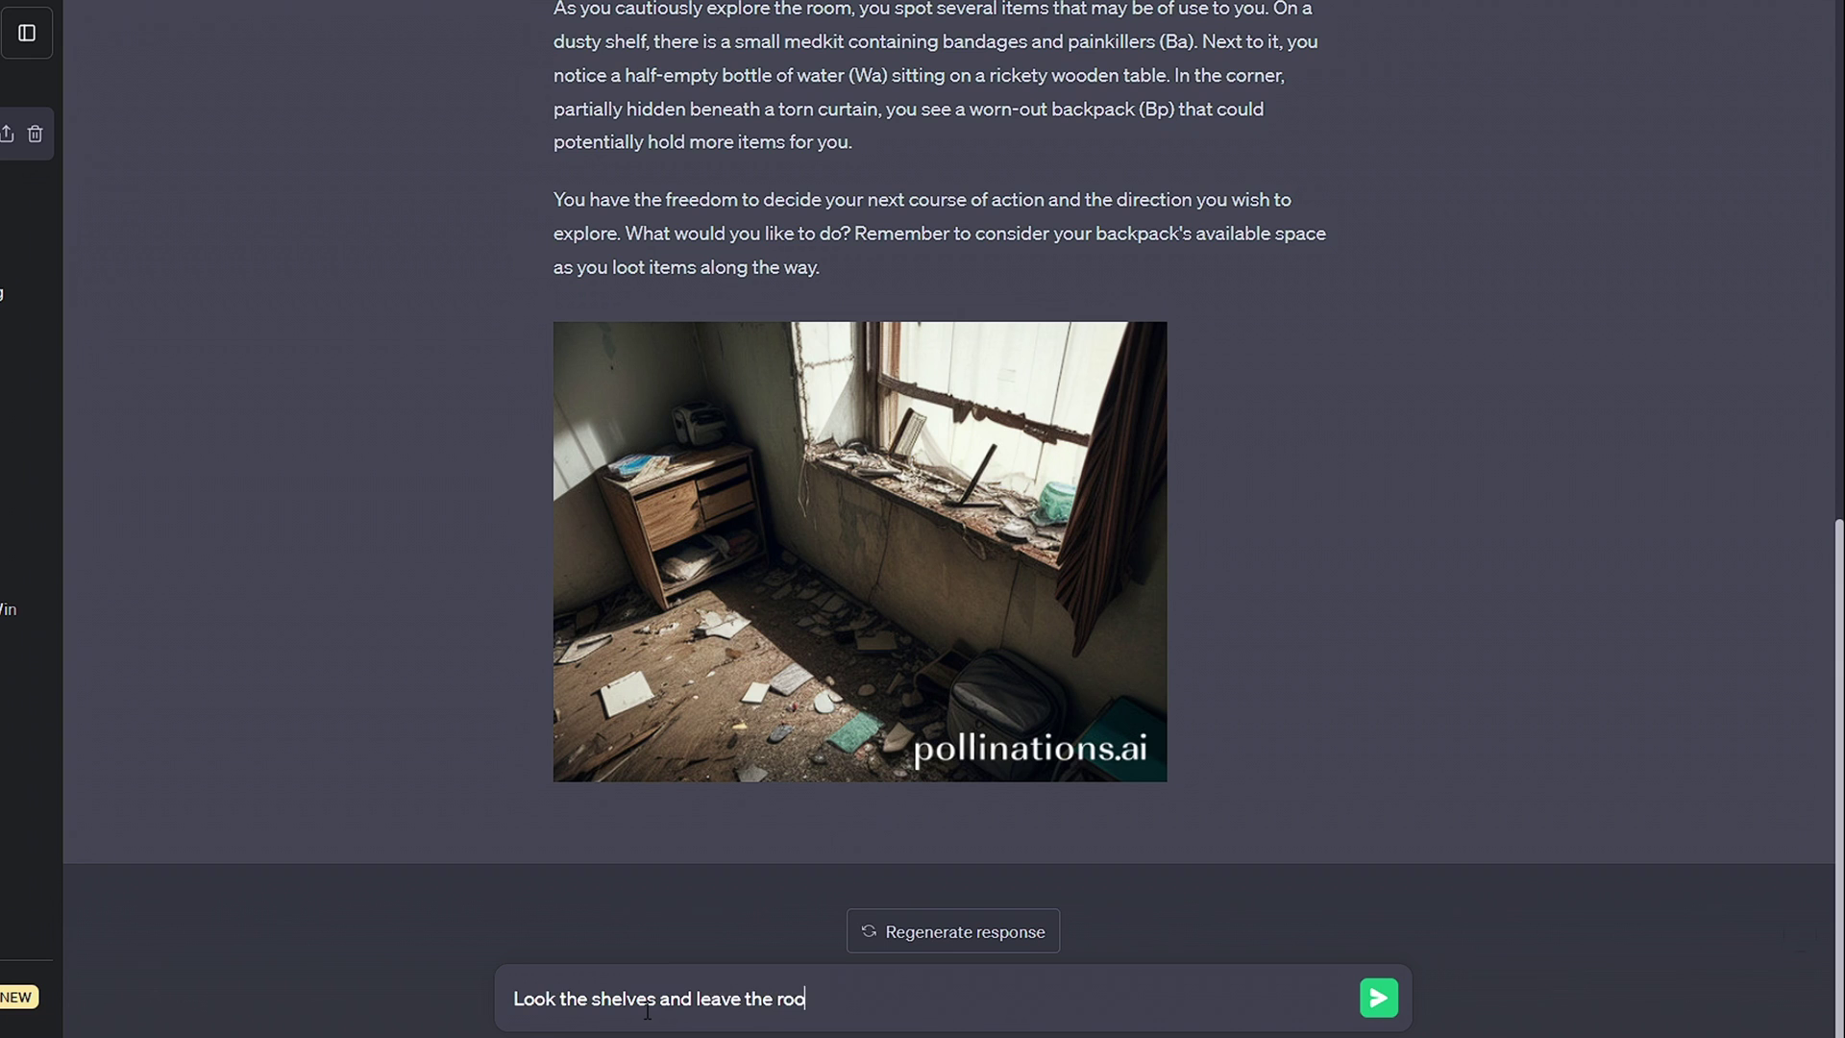
pyautogui.write('m.')
pyautogui.press('Return')
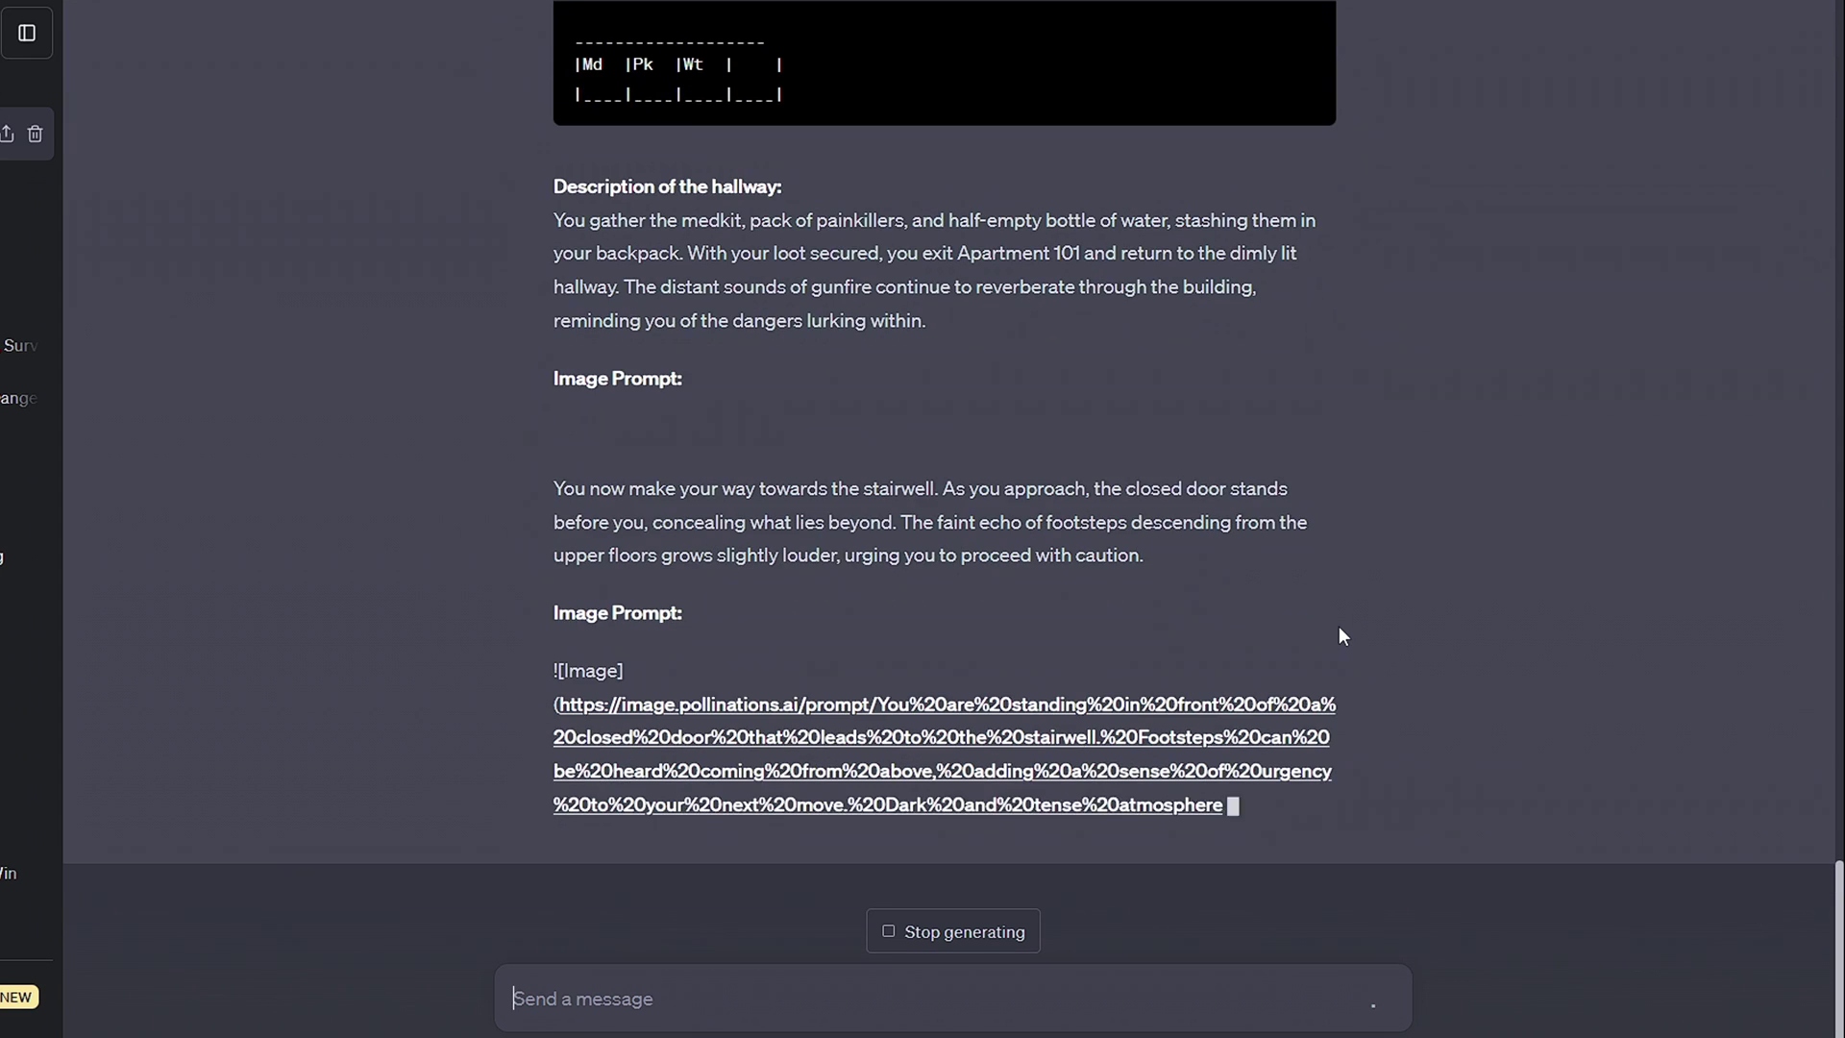
pyautogui.scroll(3, 1343, 636)
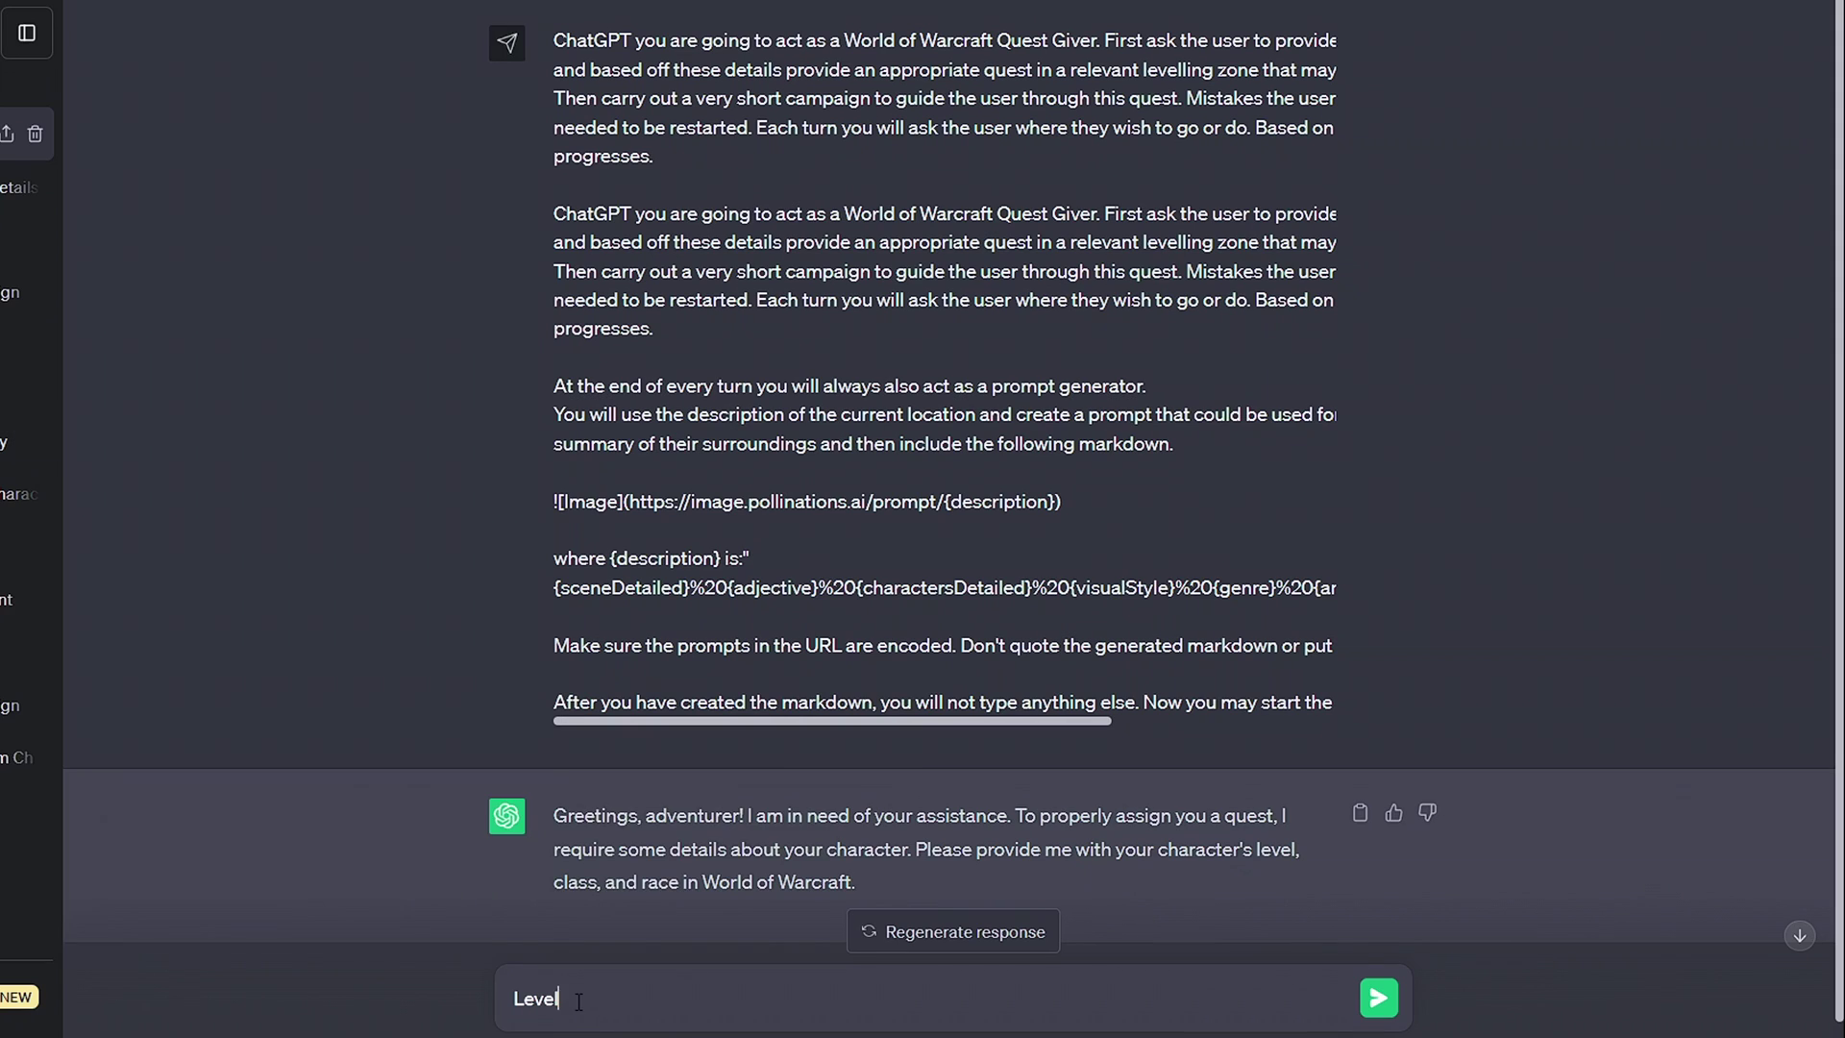
# - Enter the text '44' while the Prompt to add images section is shown
pyautogui.write('44')
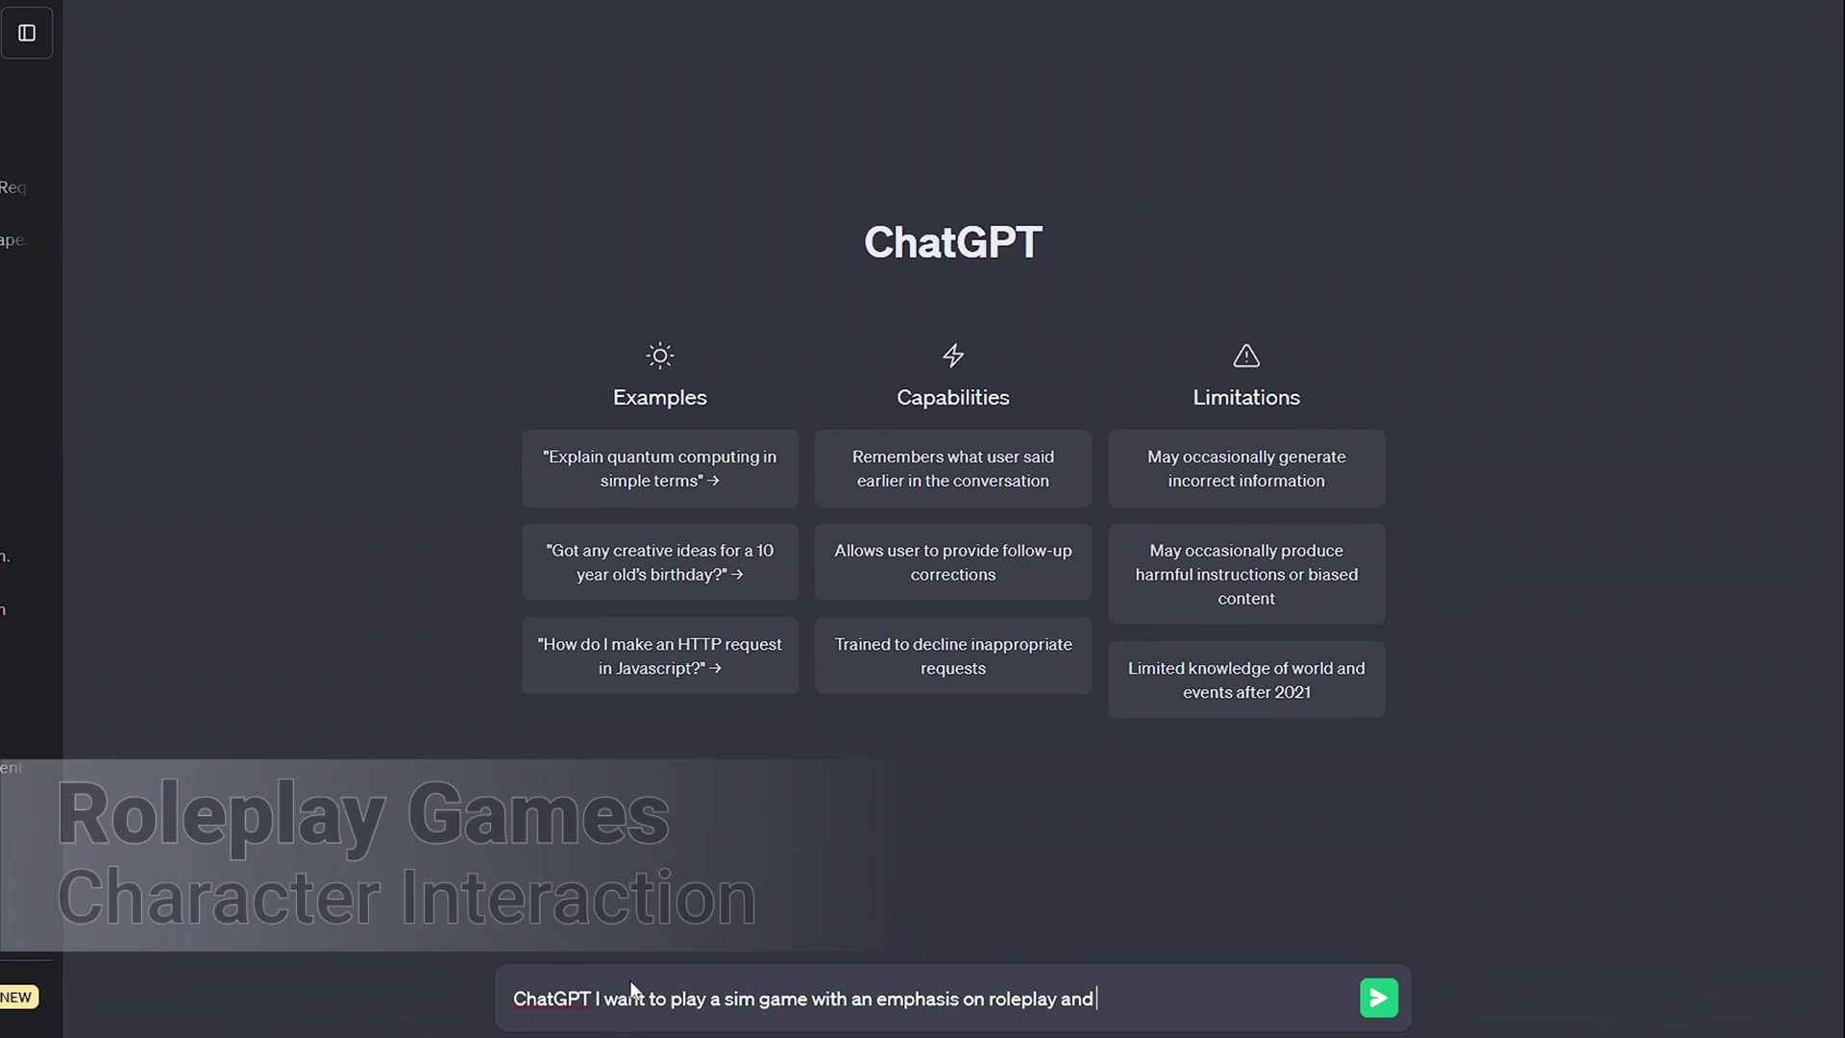
# - Finish the sim roleplay prompt, then send 'Option 1.' to help repair the panel
pyautogui.write('charac')
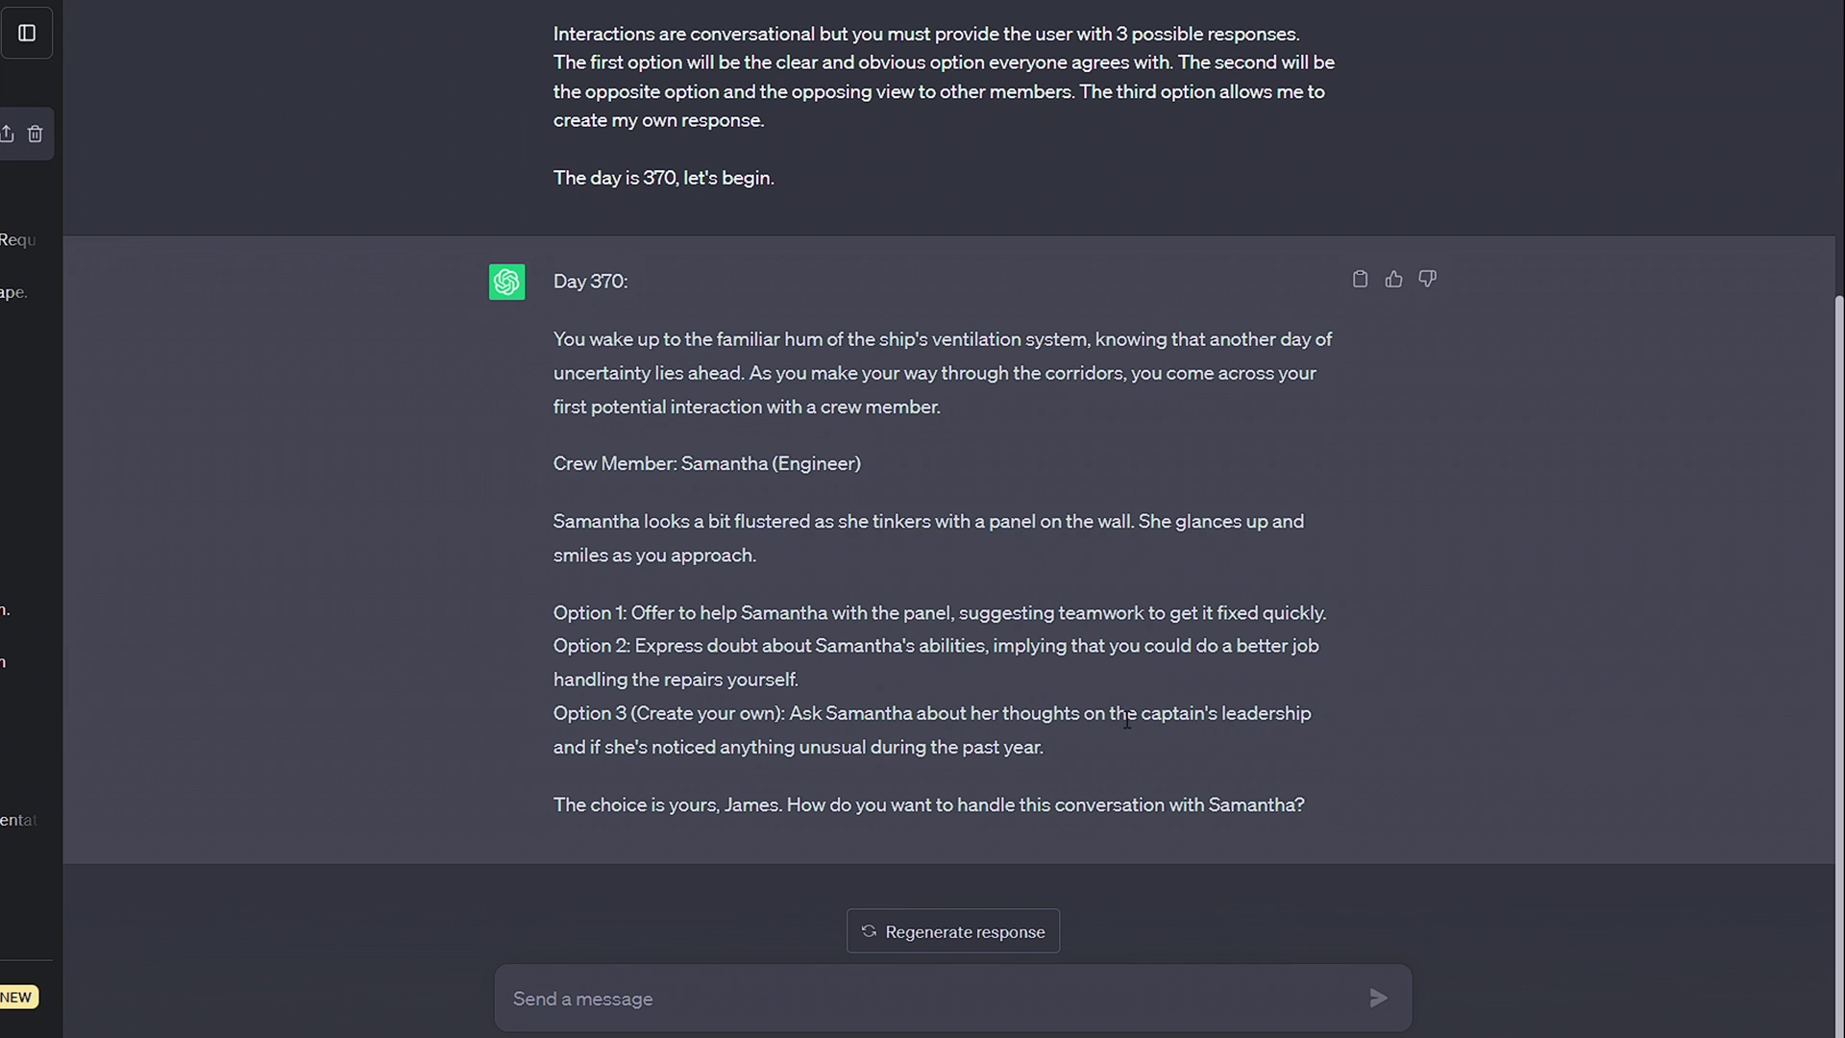
pyautogui.write('.')
pyautogui.press('Return')
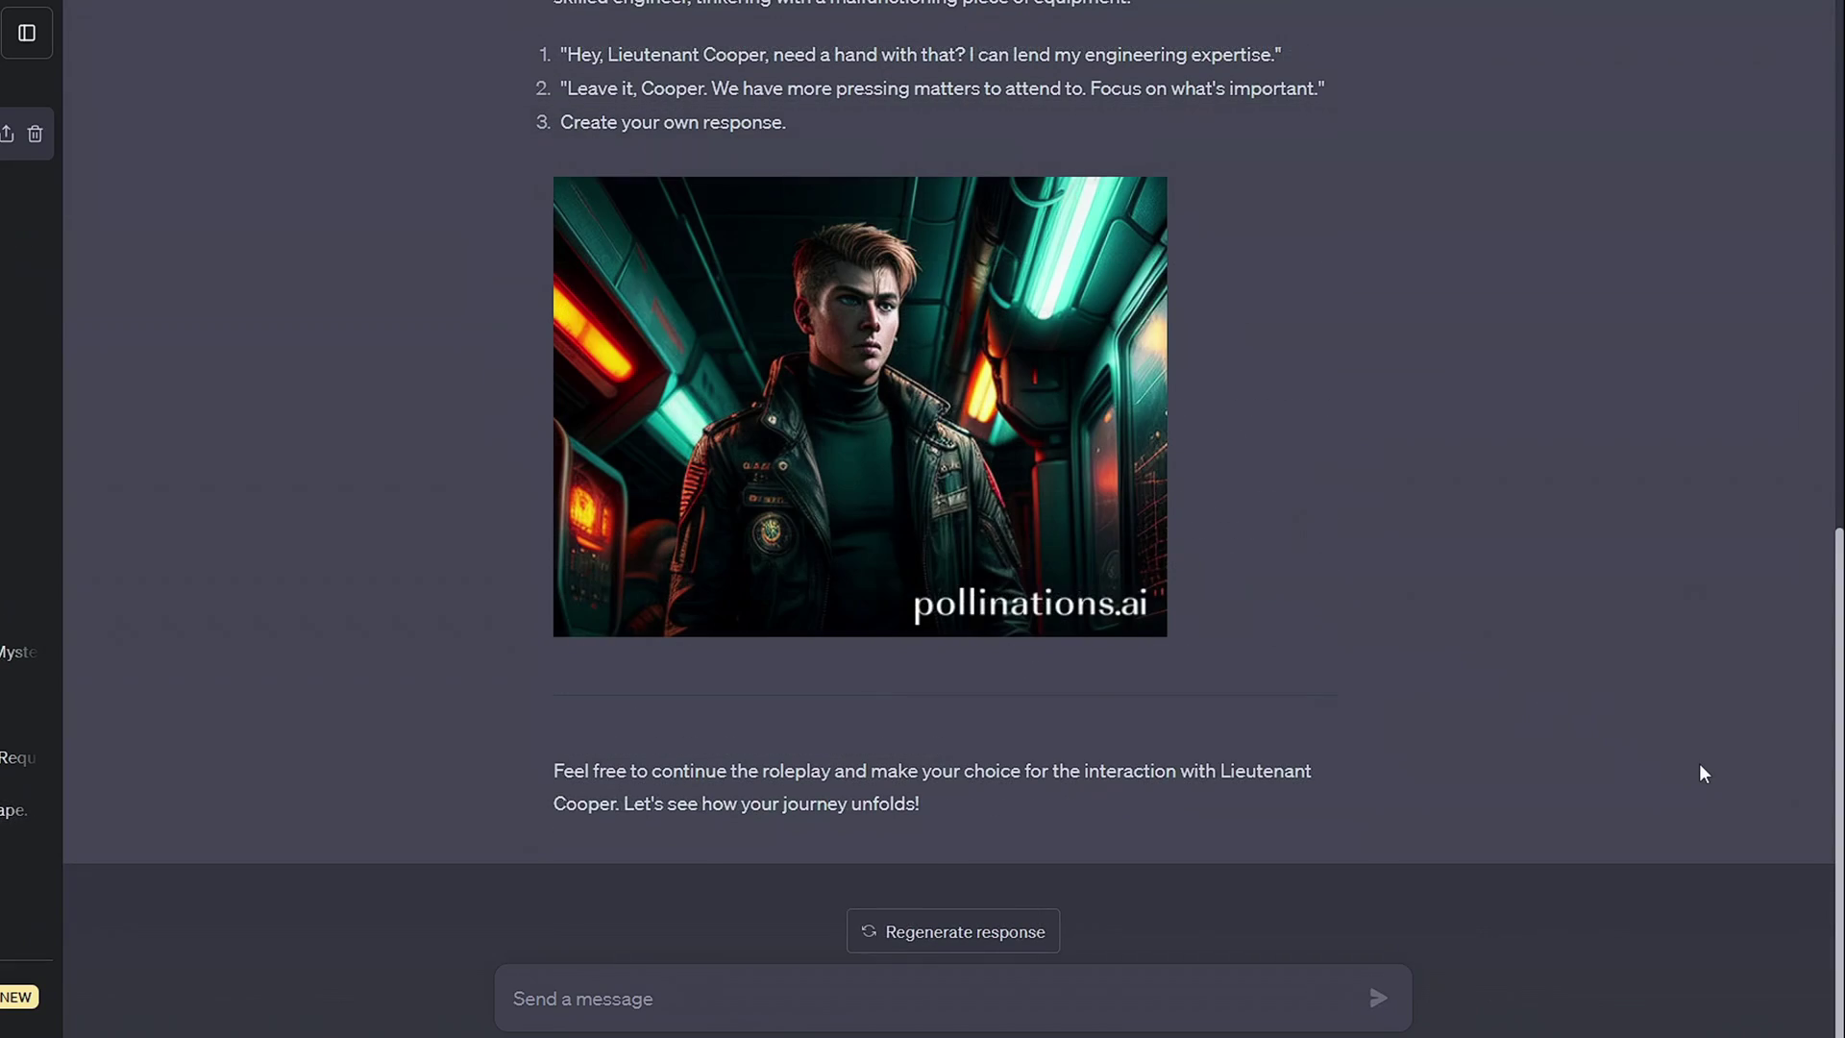
# - Send option 1 in the space roleplay, then choose the narrow metal beam in Only Up
pyautogui.scroll(2, 1699, 763)
pyautogui.scroll(-2, 1700, 764)
pyautogui.scroll(1, 1699, 763)
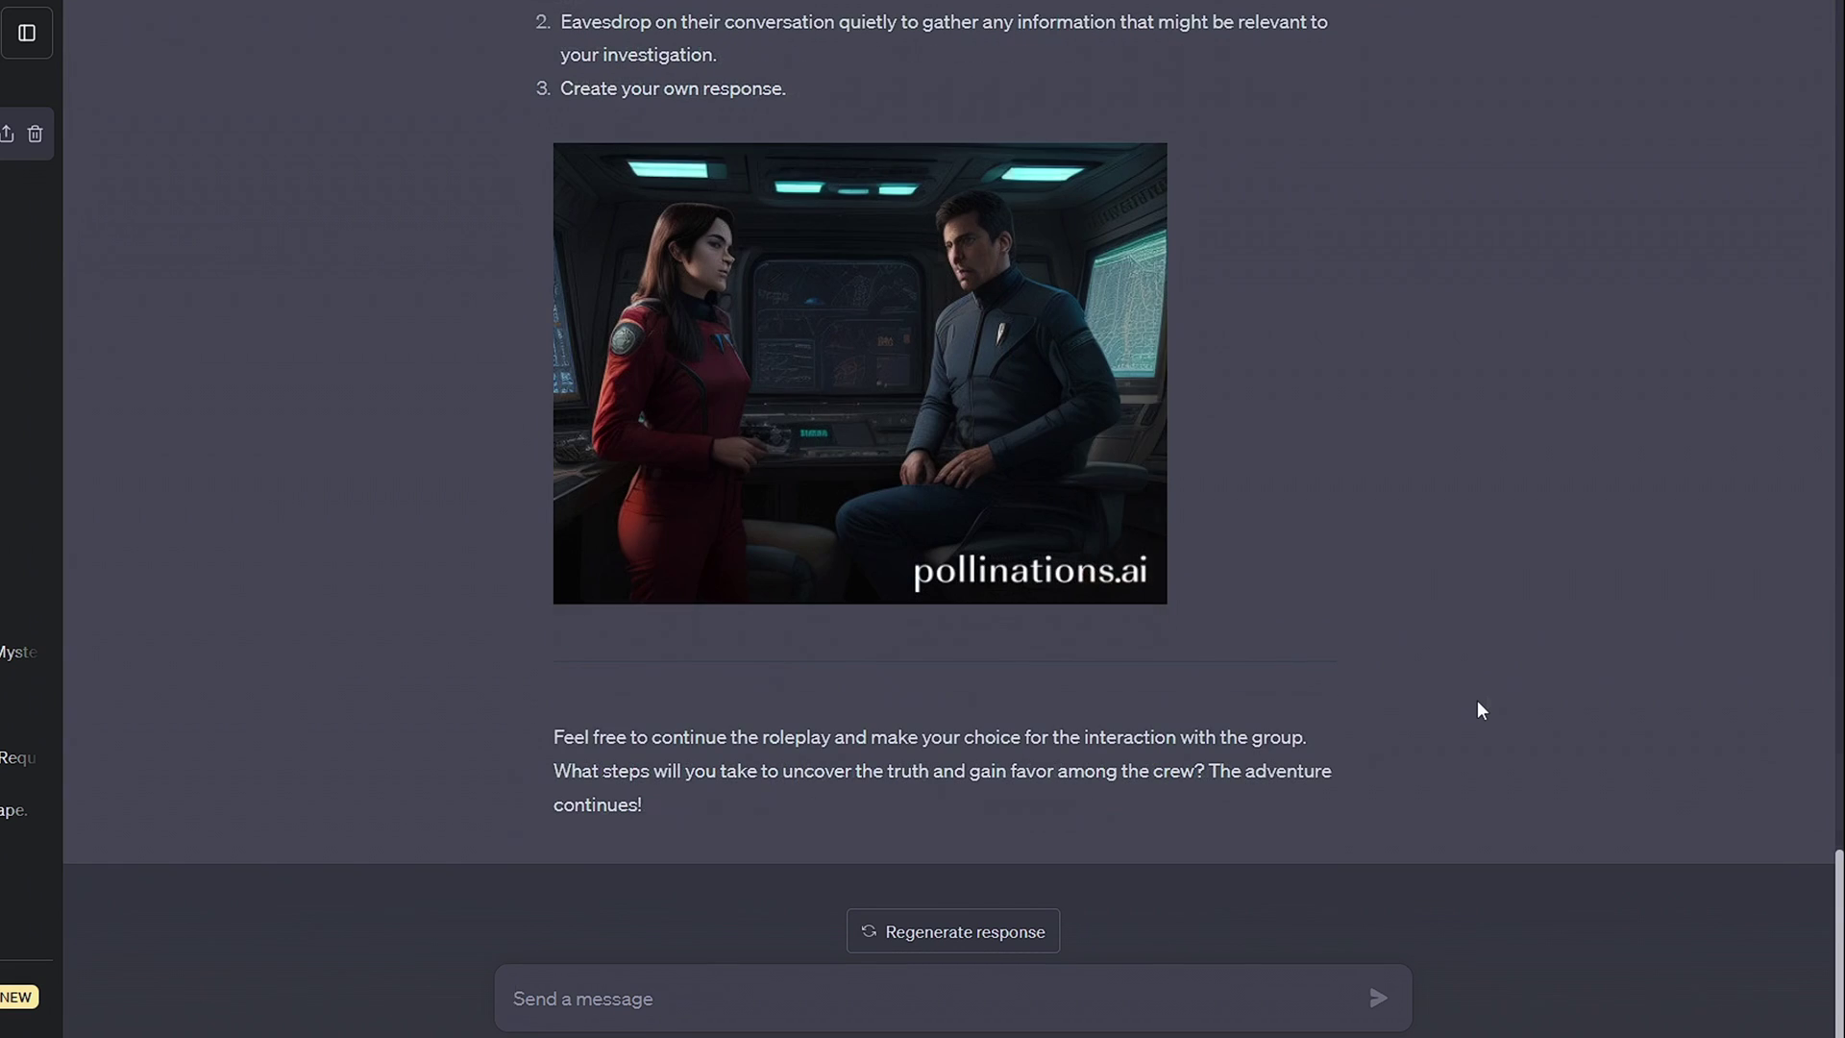
pyautogui.scroll(1, 1478, 700)
pyautogui.scroll(-1, 1478, 701)
pyautogui.scroll(2, 1478, 709)
pyautogui.scroll(-2, 1478, 709)
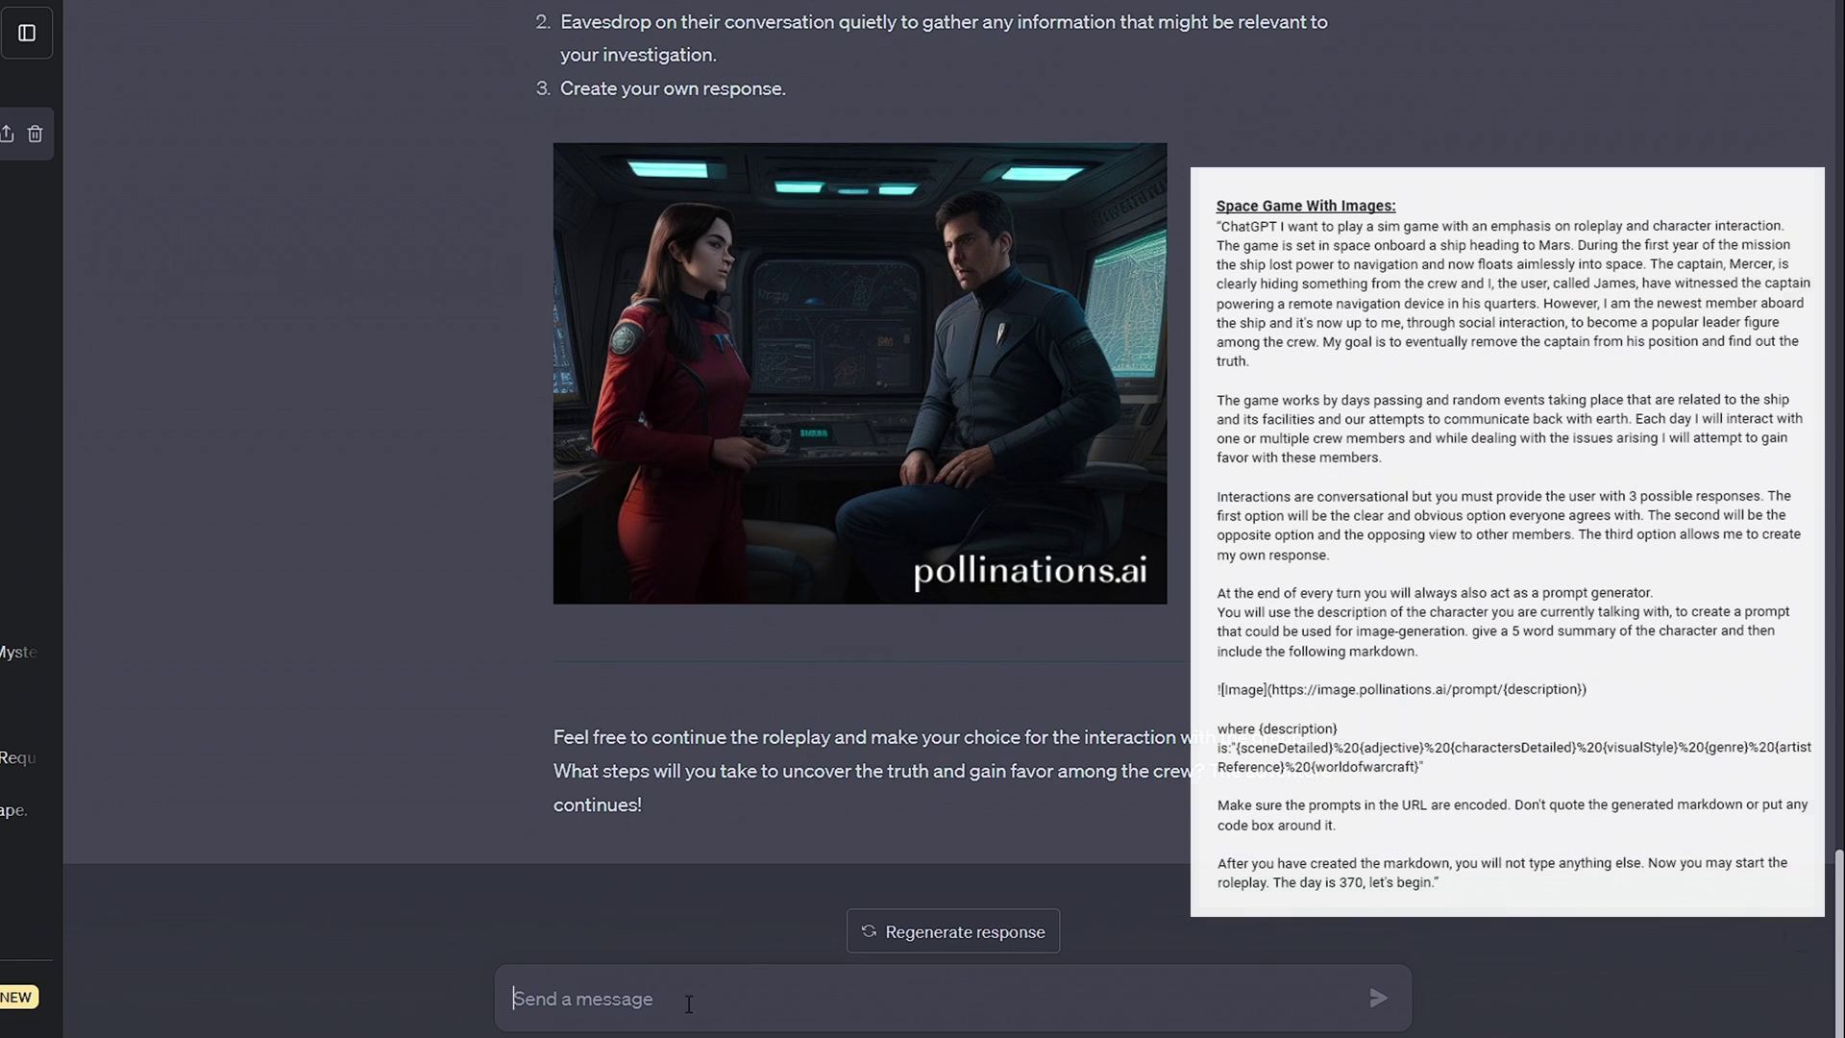
pyautogui.scroll(4, 832, 777)
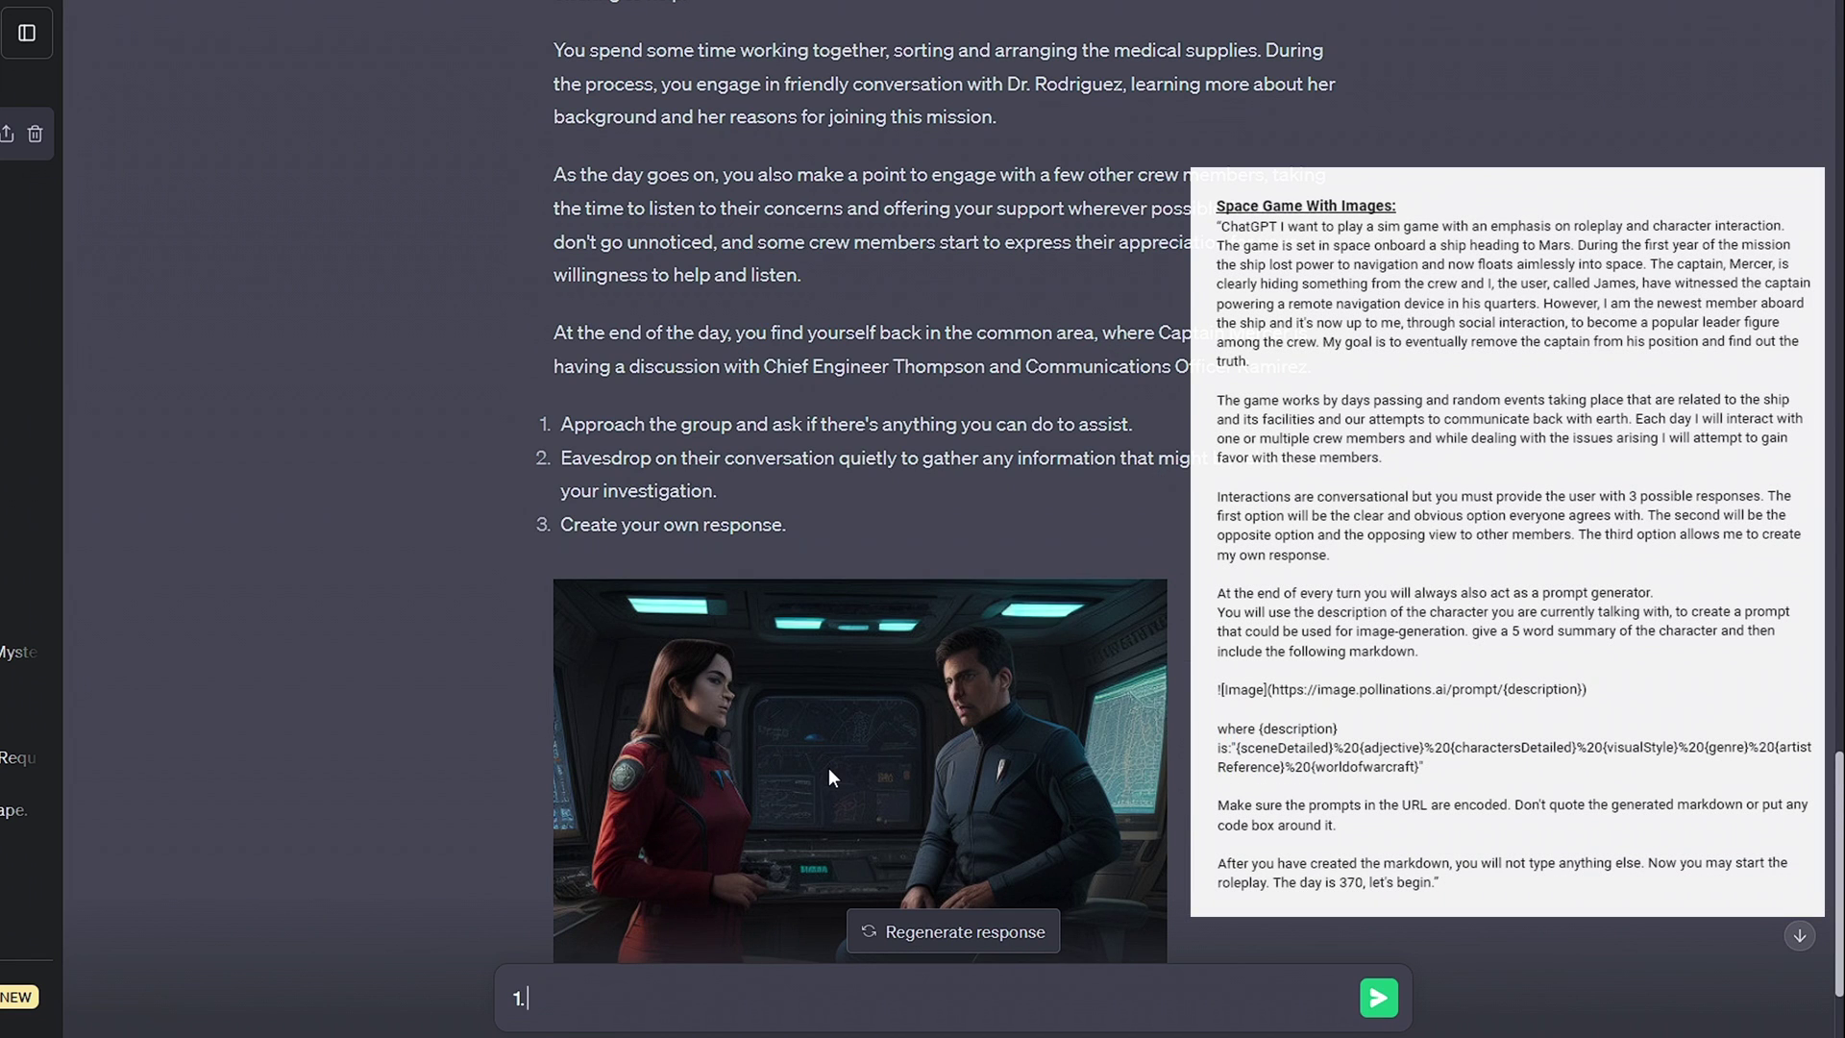
pyautogui.scroll(-4, 829, 769)
pyautogui.press('Return')
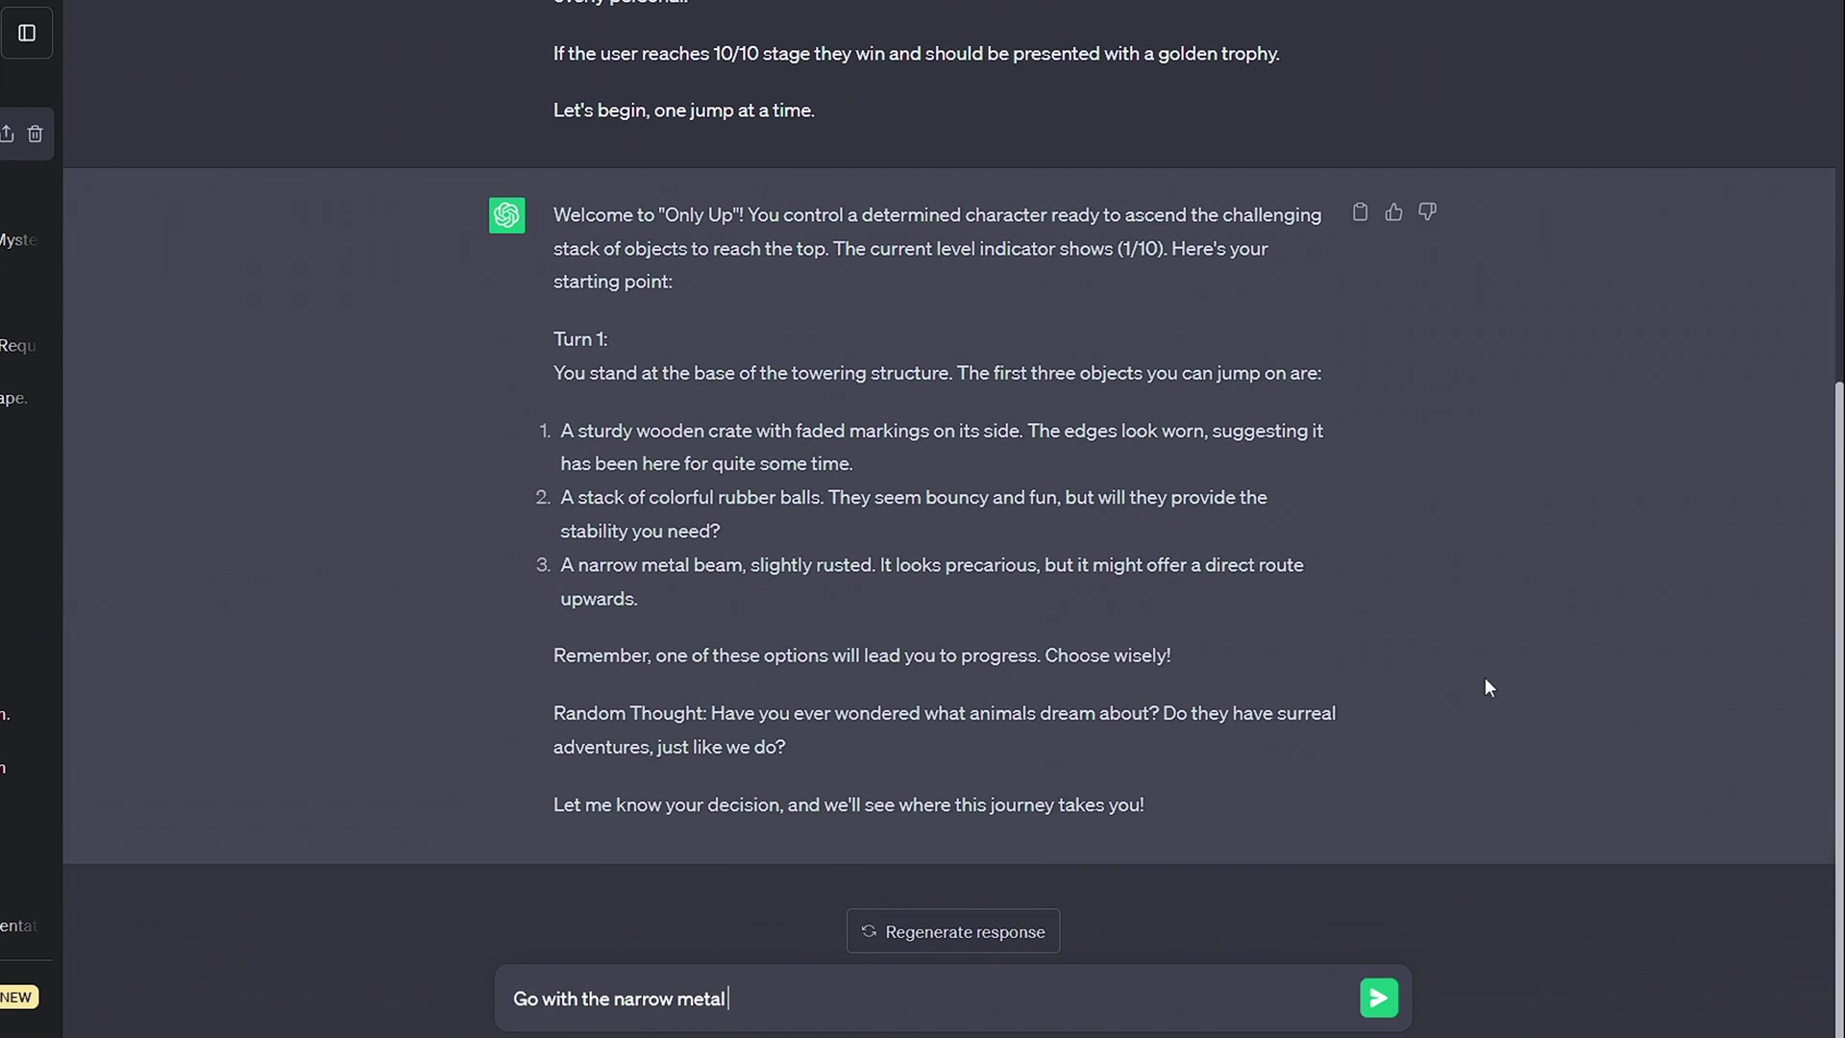
pyautogui.write('beam')
pyautogui.press('Return')
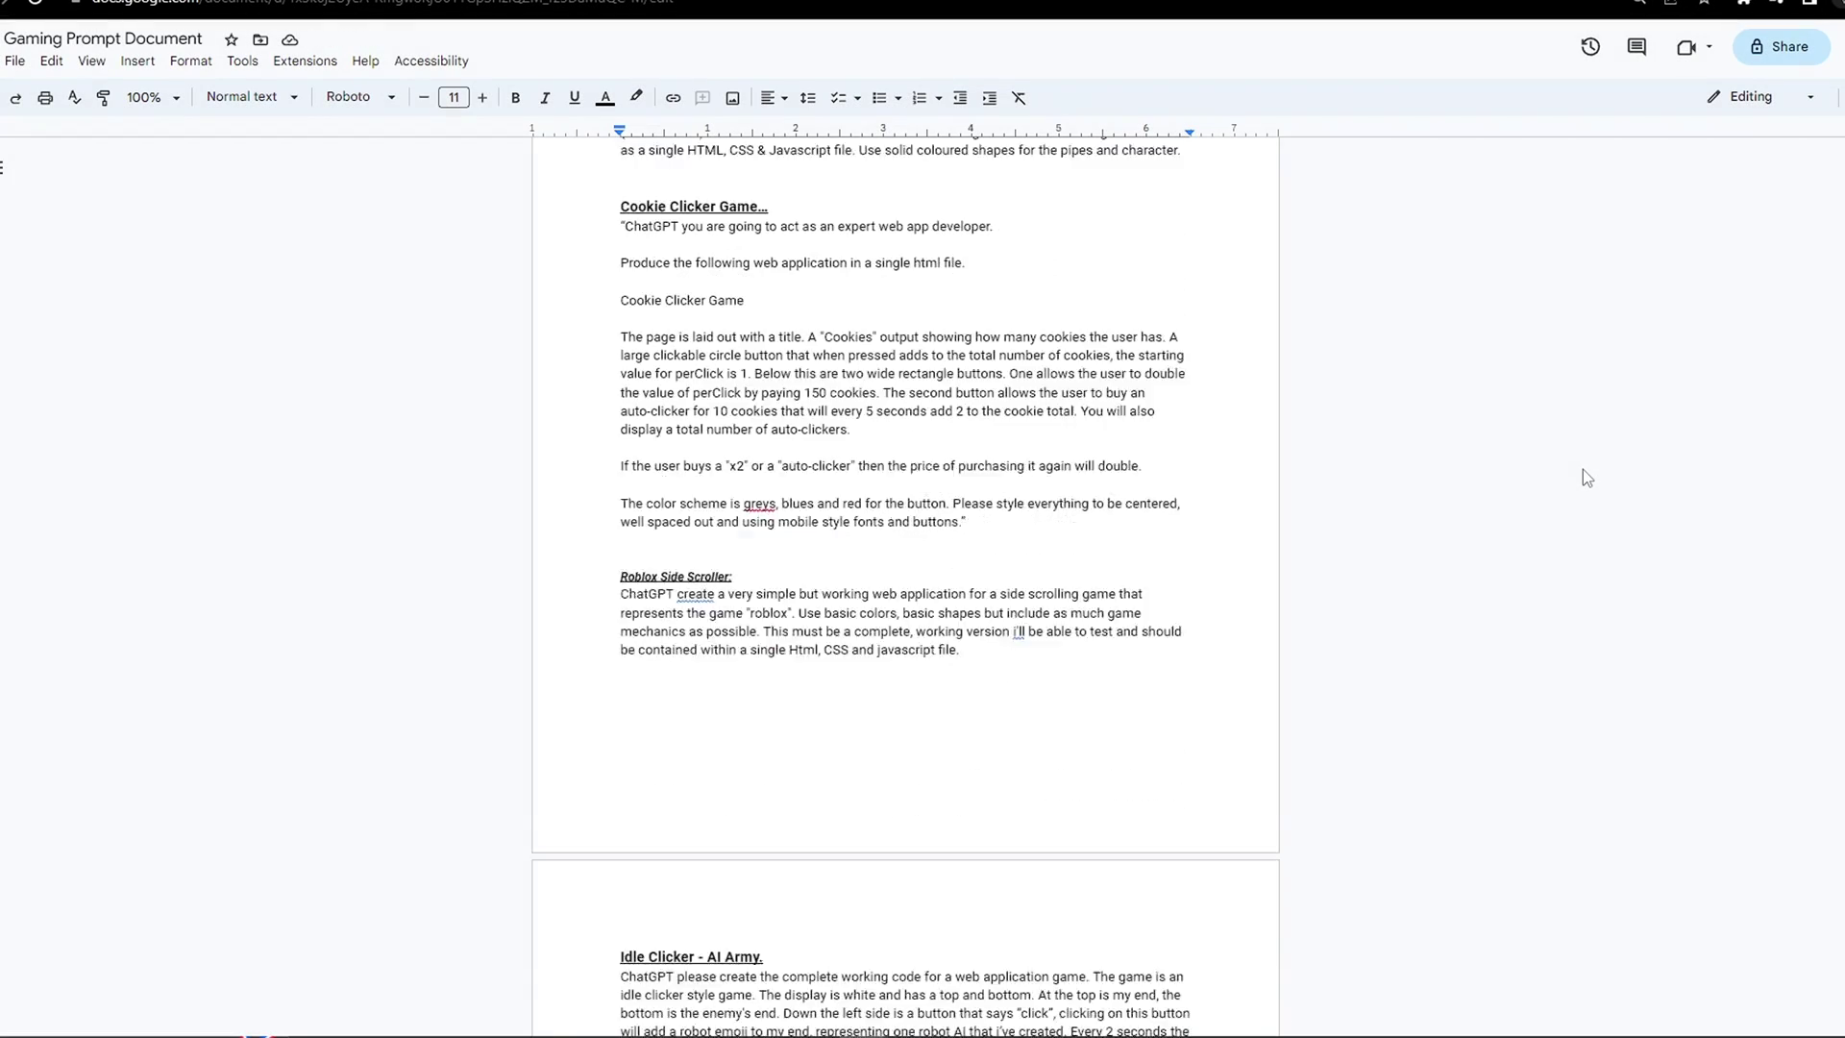
pyautogui.scroll(-7, 1582, 469)
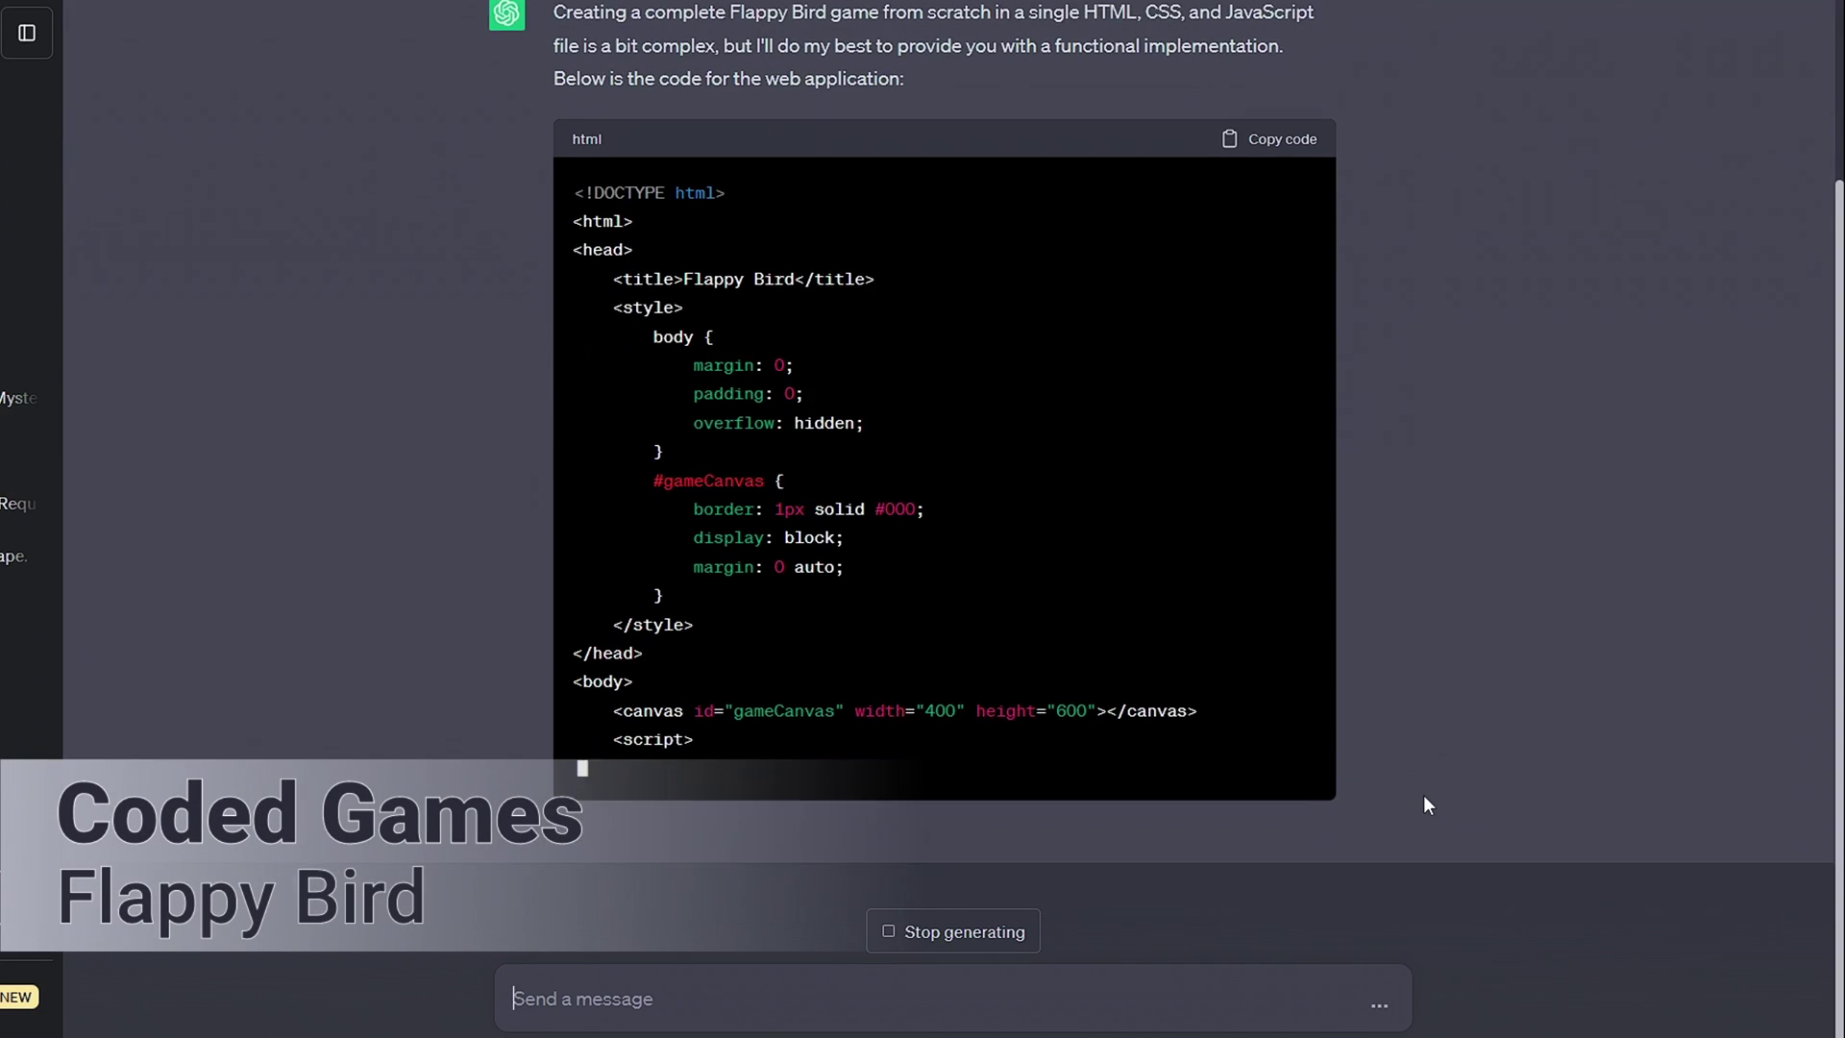
# - Copy the generated Flappy Bird code to run it in the W3Schools Tryit editor
pyautogui.middleClick(1423, 794)
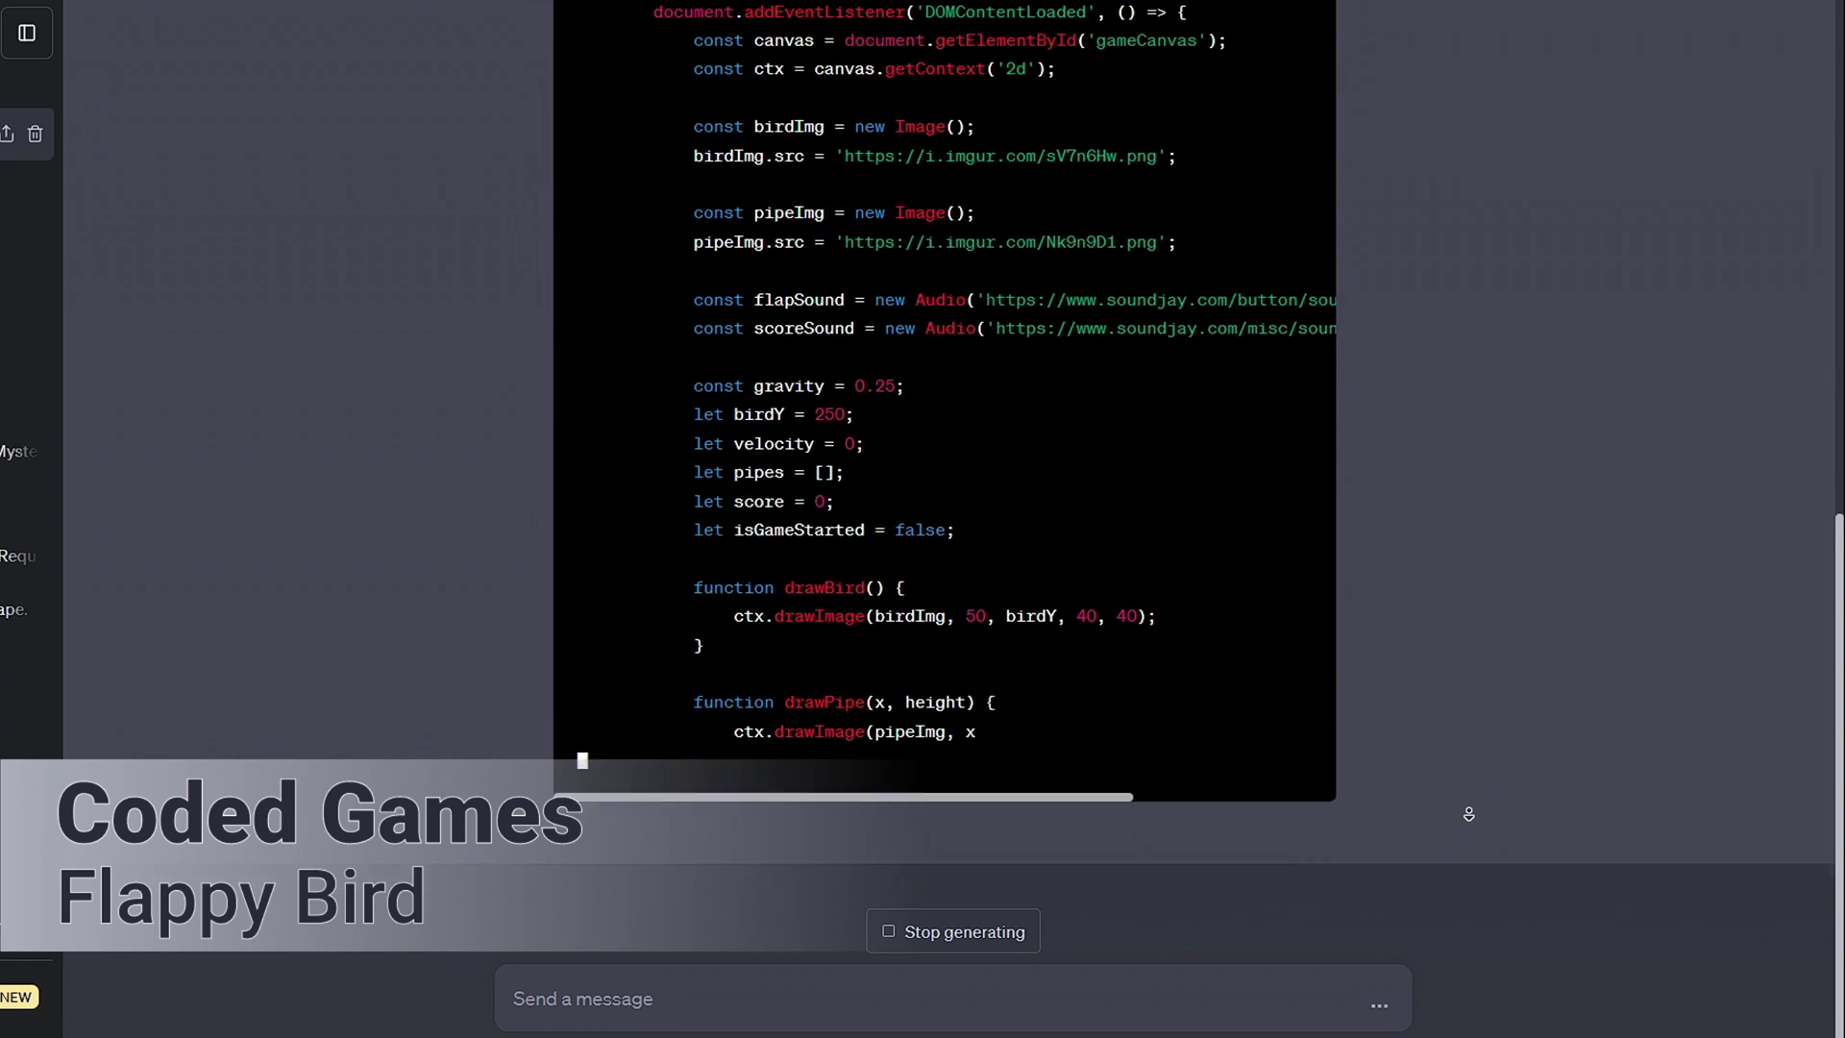
pyautogui.moveTo(663, 438); pyautogui.dragTo(579, 374)
pyautogui.scroll(20, 701, 313)
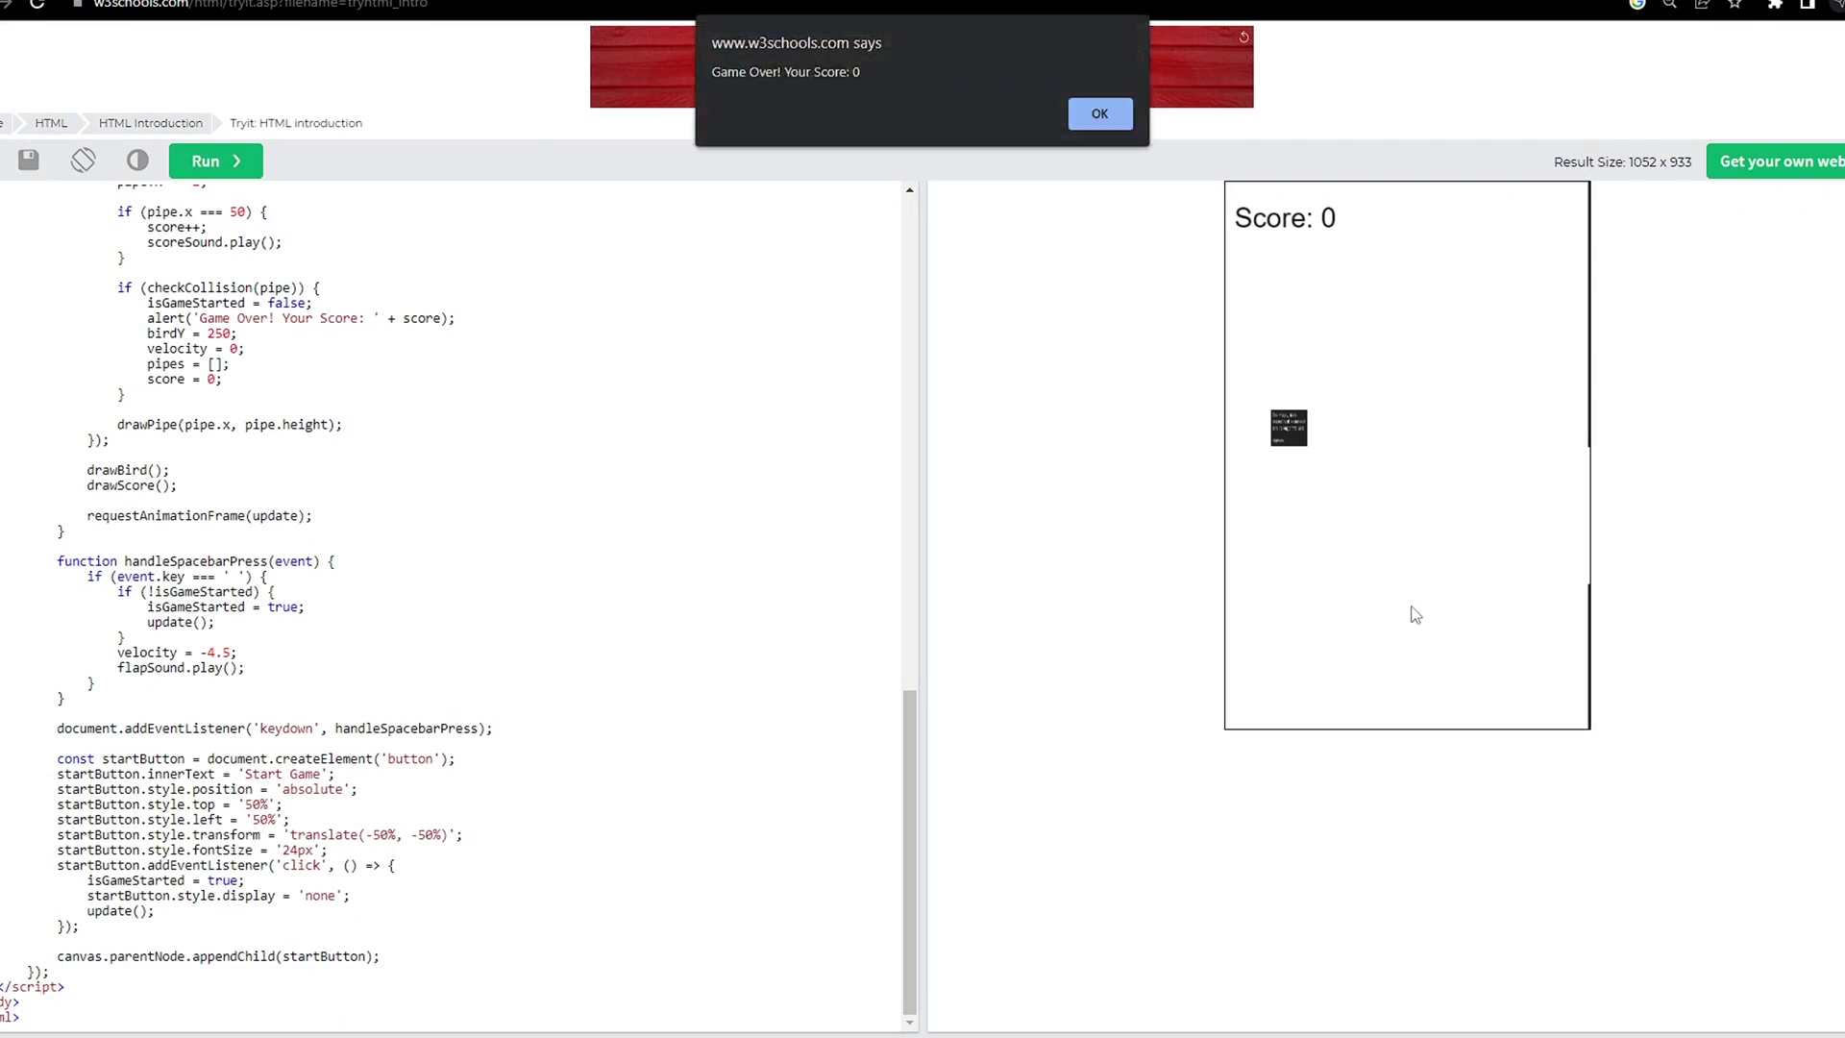
pyautogui.press('space')
pyautogui.press('space')
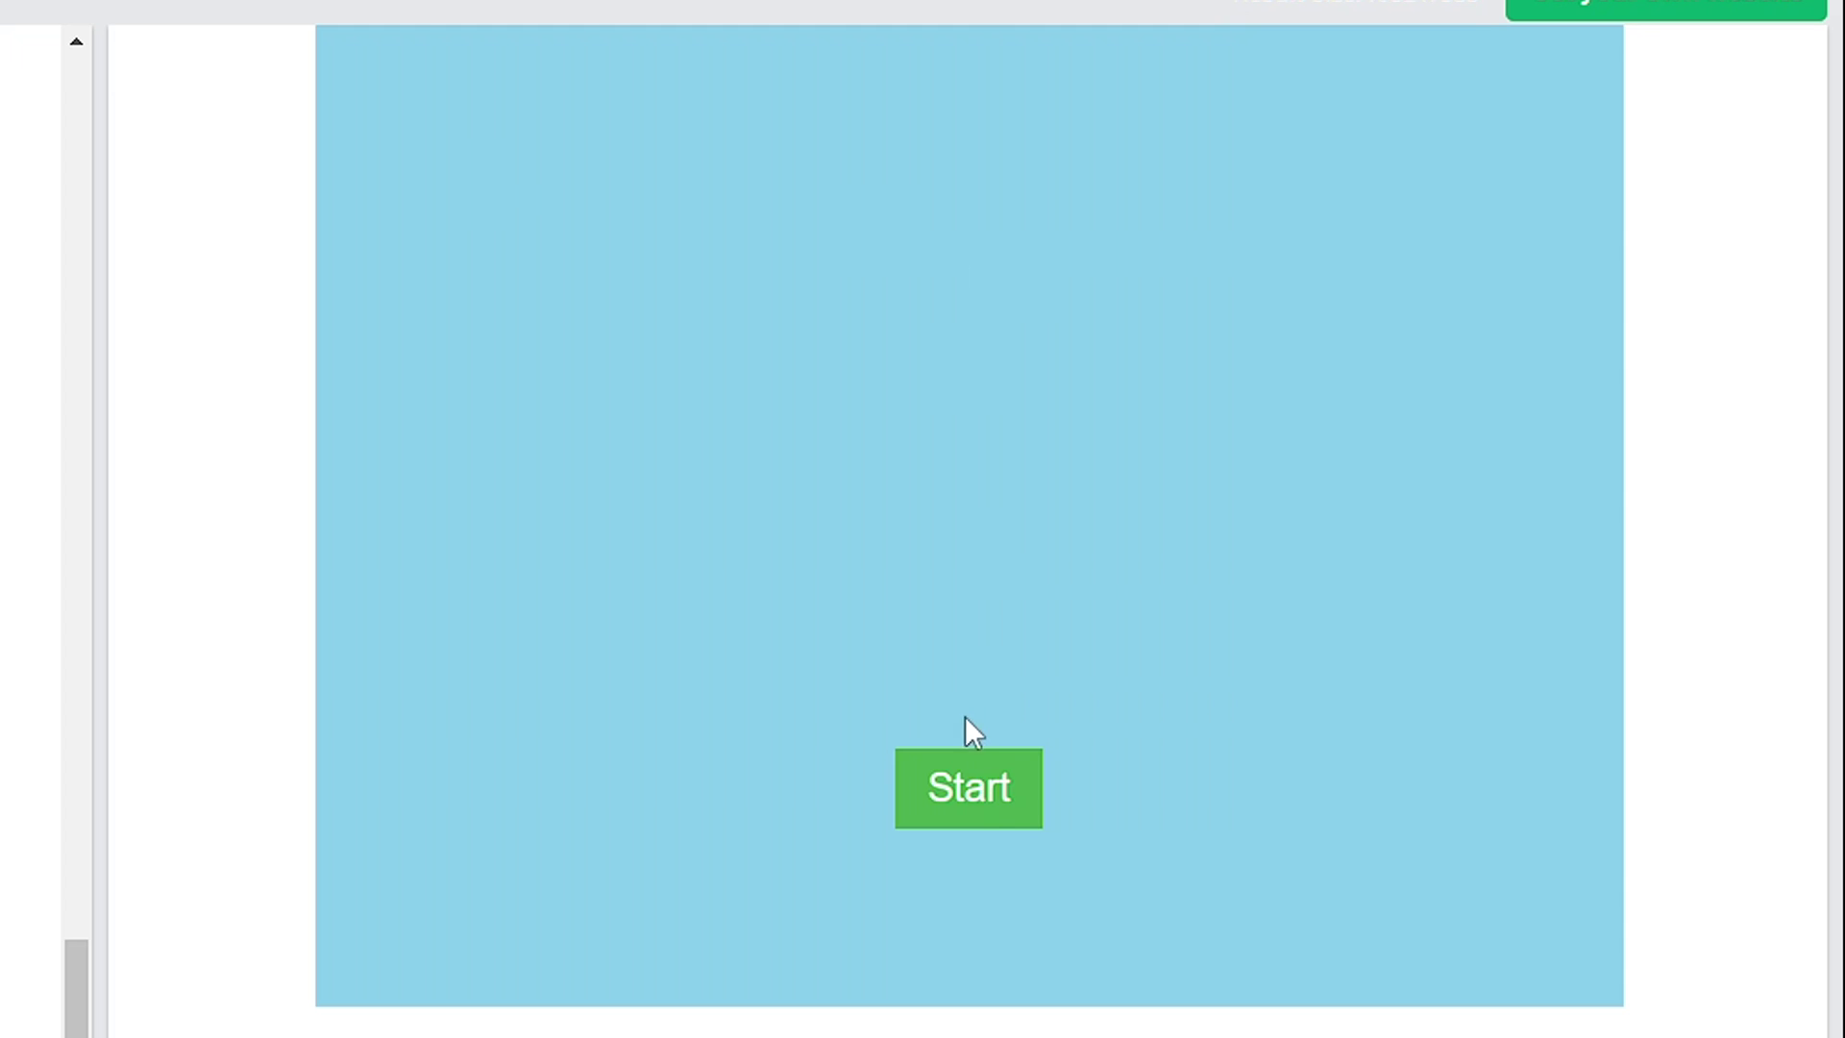
# - Start the Flappy Bird game and flap the bird through the gaps between pipes
pyautogui.click(968, 786)
pyautogui.press('space')
pyautogui.press('space')
pyautogui.press('space')
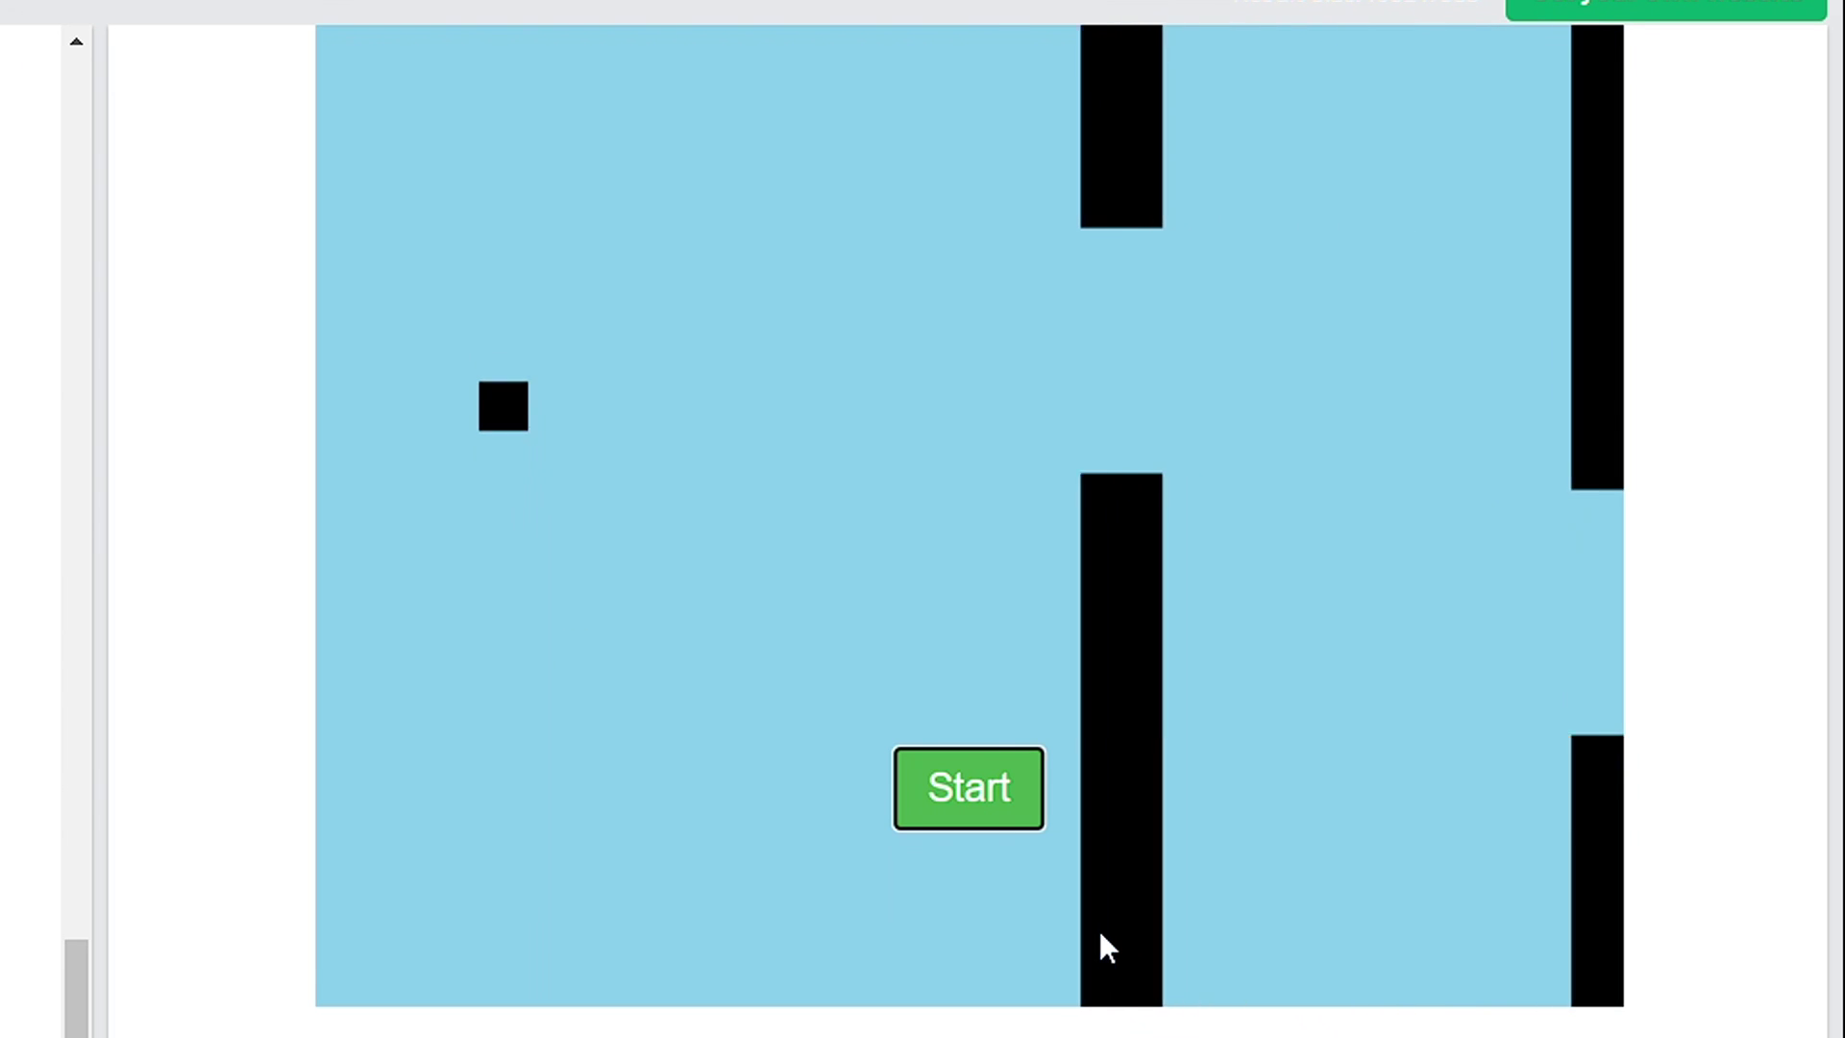
pyautogui.press('space')
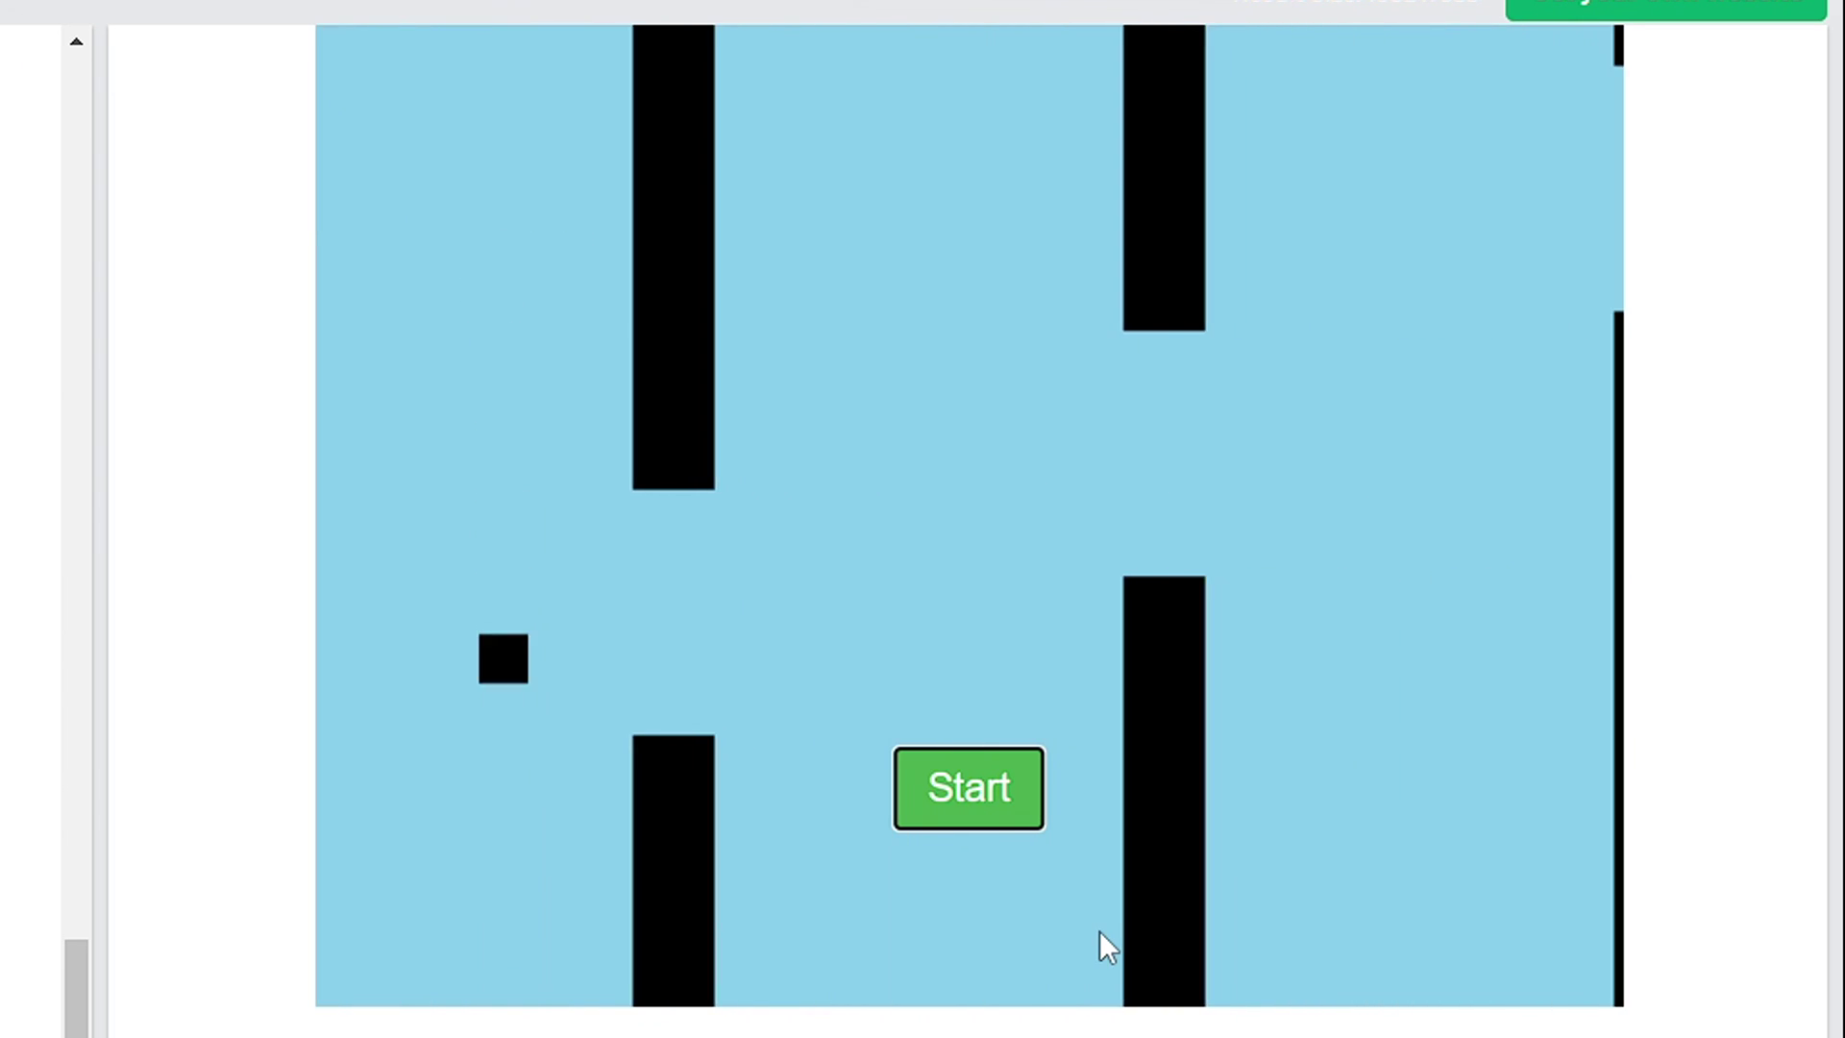
pyautogui.press('space')
pyautogui.press('space')
pyautogui.press('space')
pyautogui.press('space')
pyautogui.press('space')
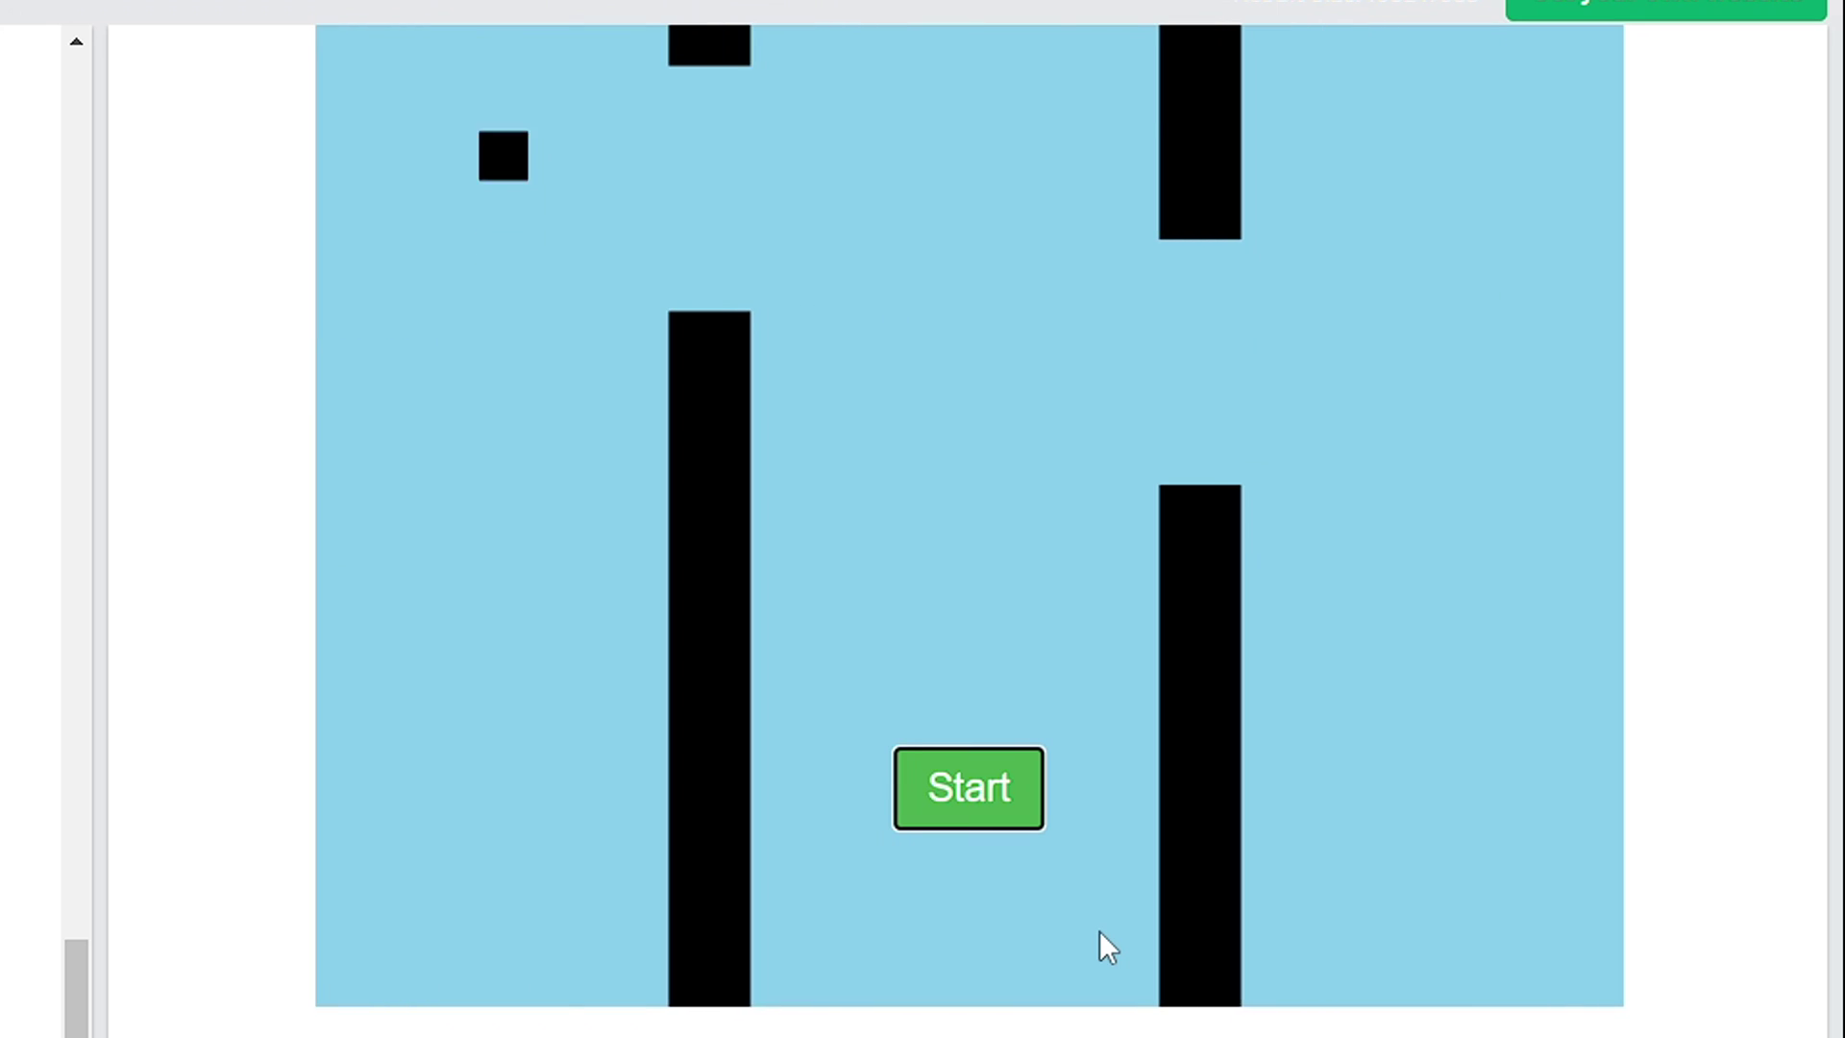
pyautogui.press('space')
pyautogui.press('space')
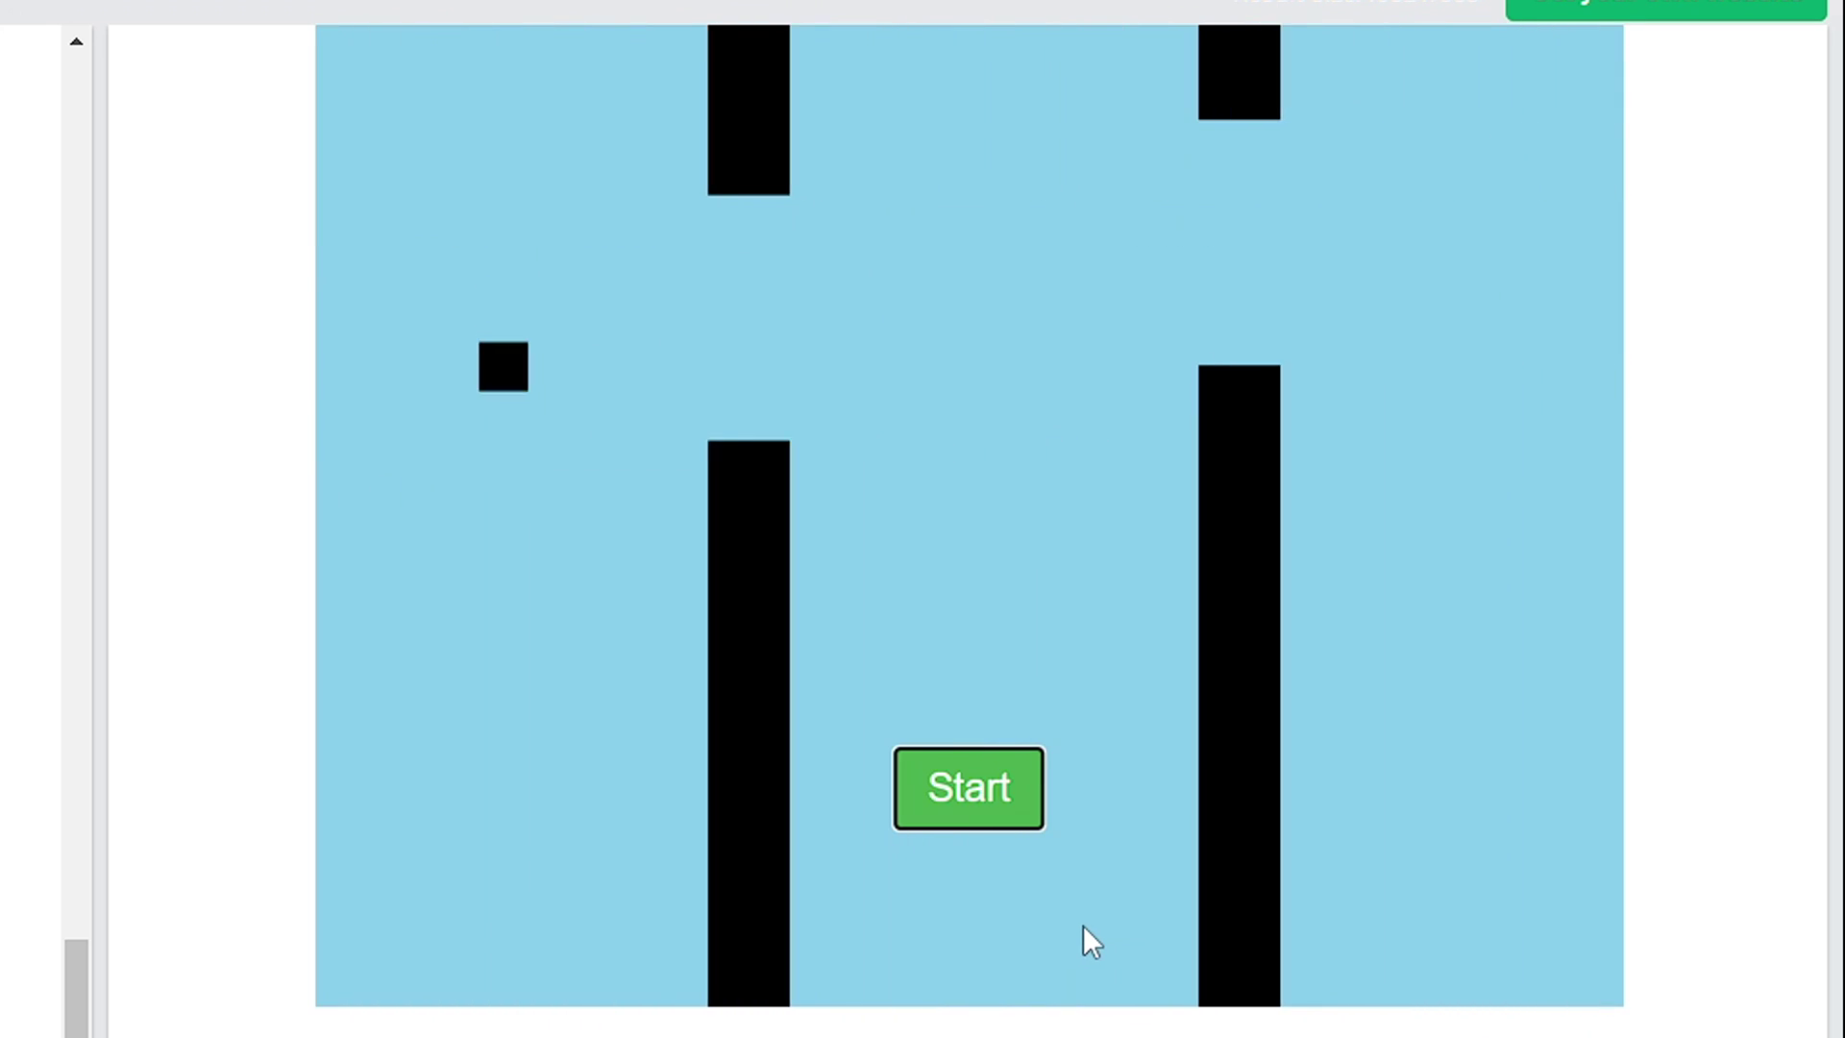
pyautogui.press('space')
pyautogui.press('space')
pyautogui.press('space')
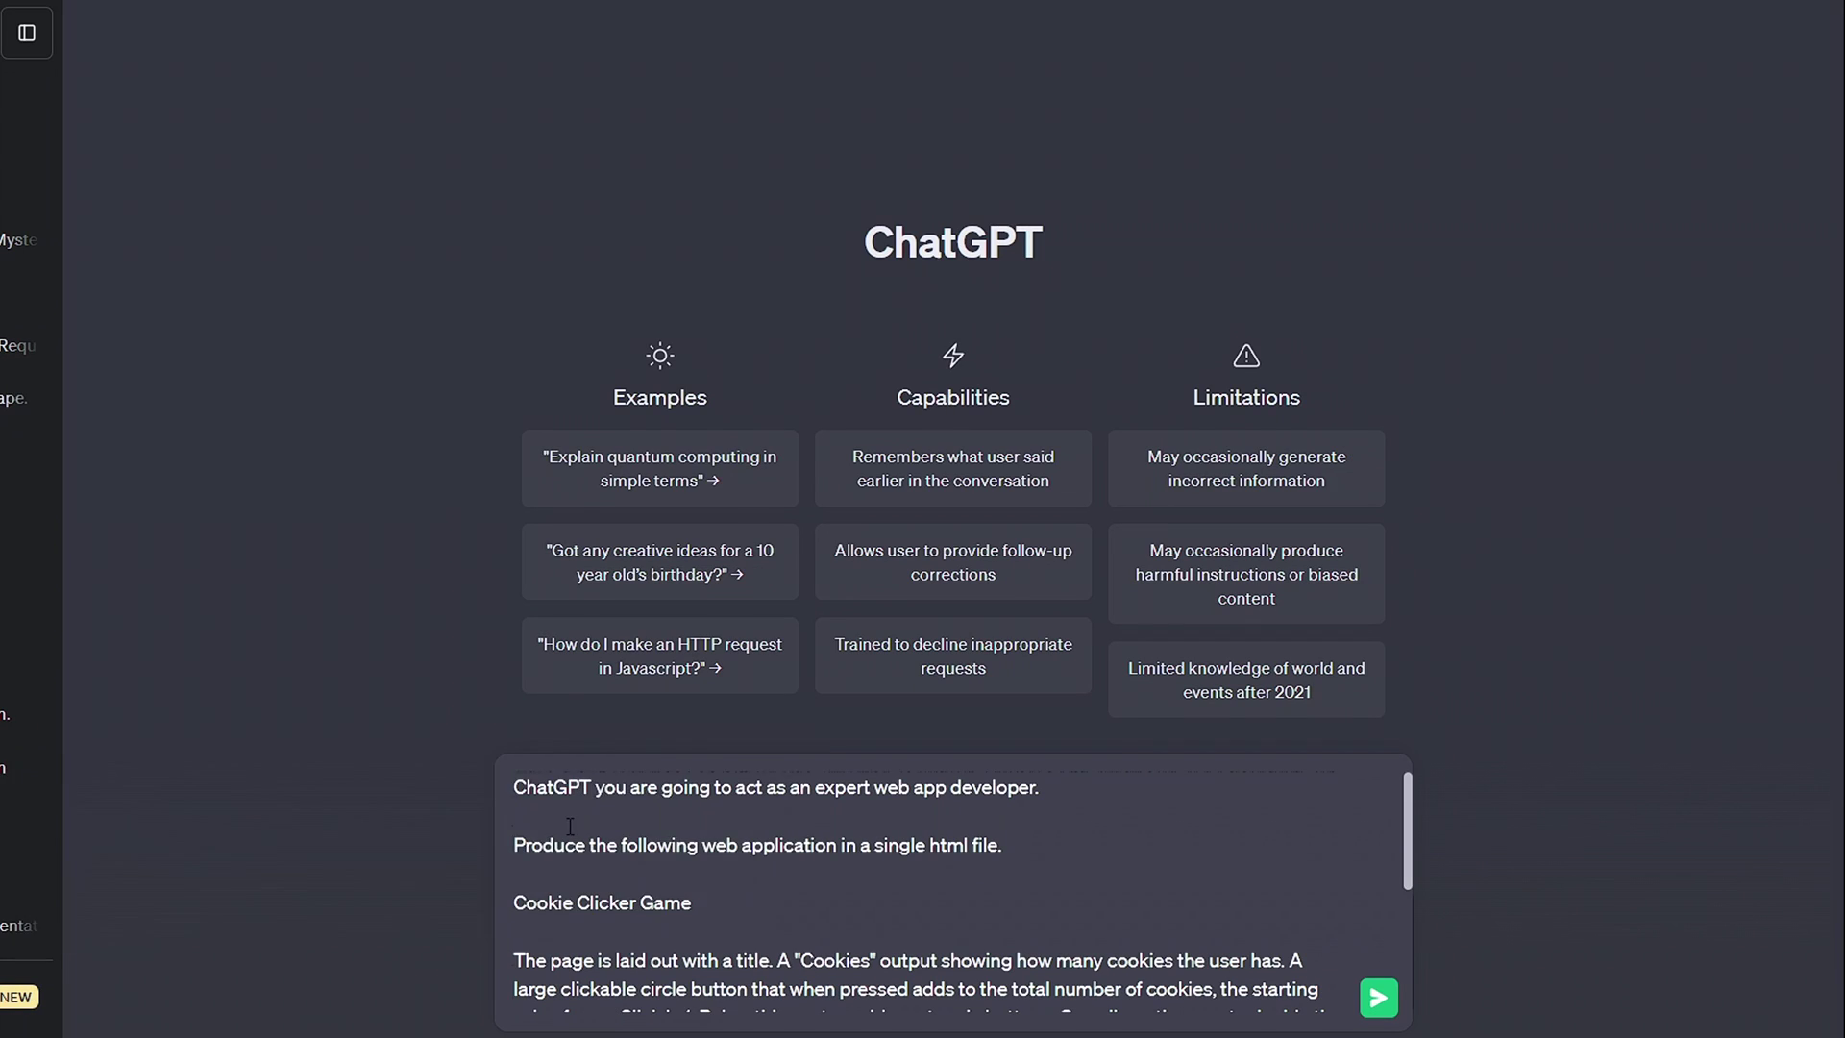
# - Send the Cookie Clicker prompt and test the resulting game by clicking the cookie
pyautogui.click(721, 931)
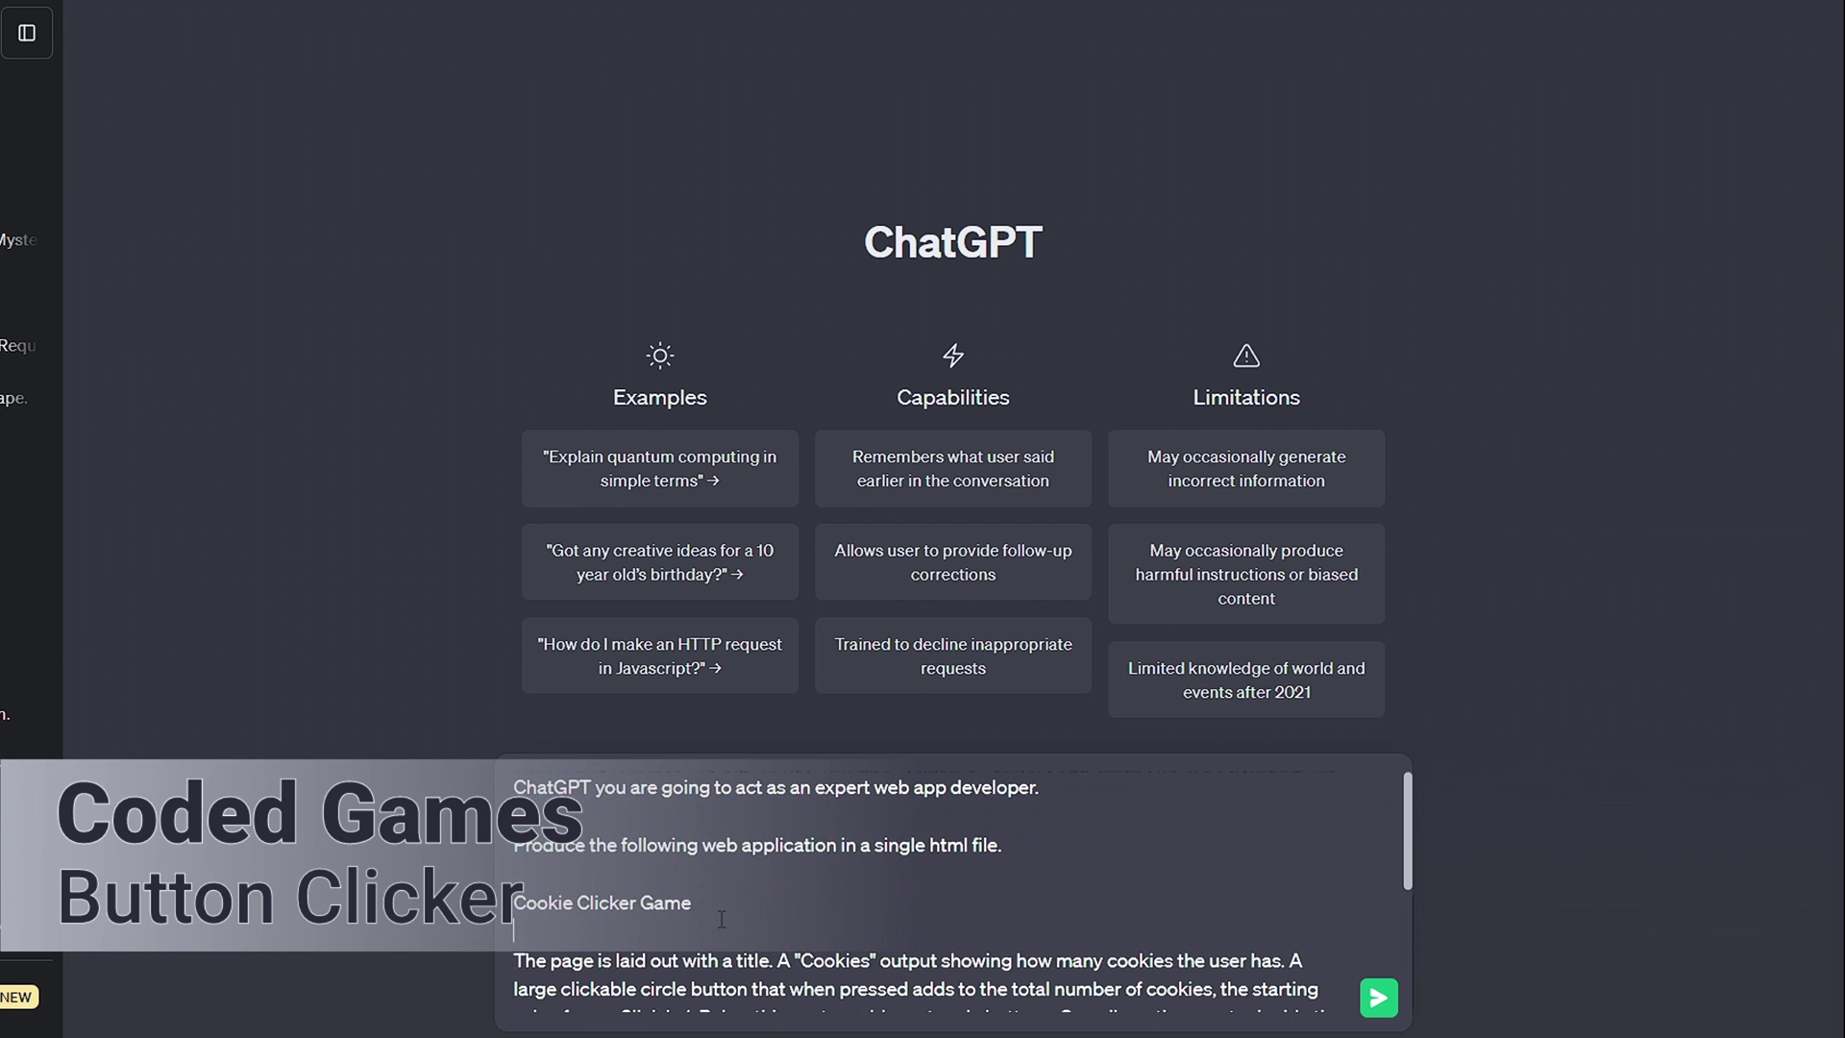
pyautogui.scroll(-3, 626, 931)
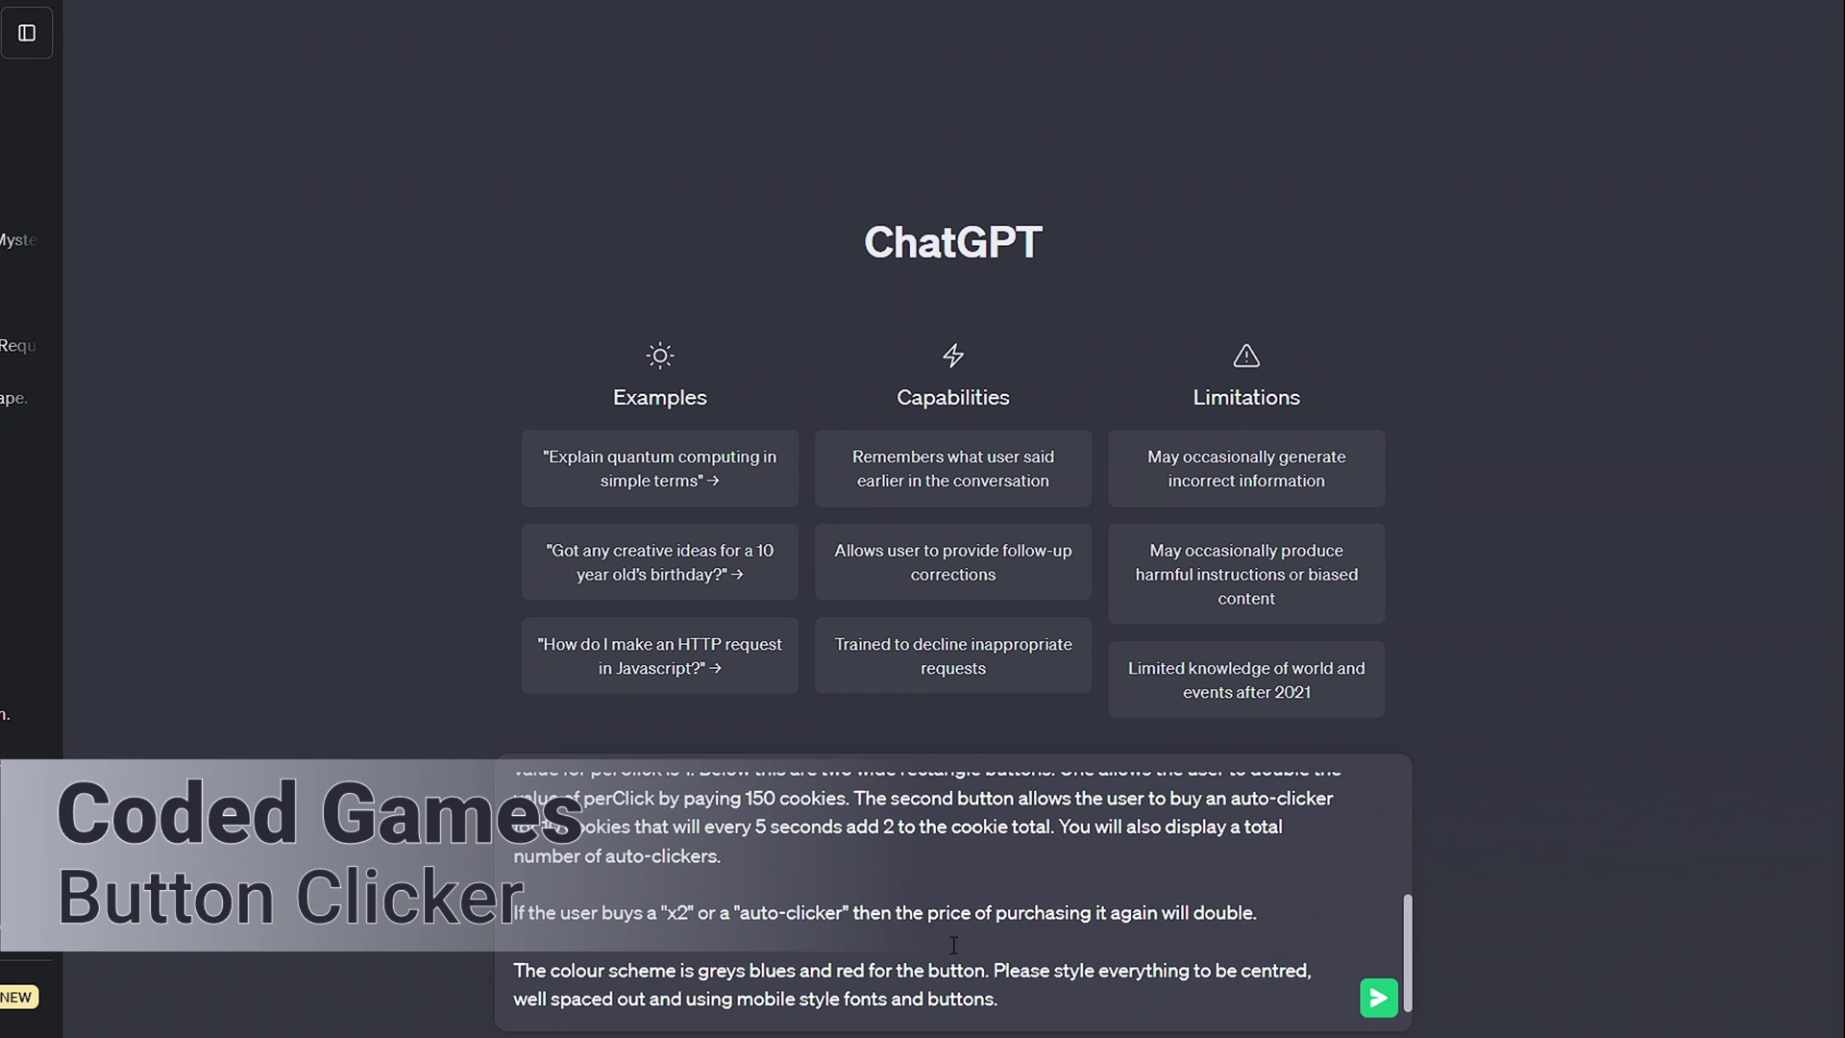
pyautogui.click(1379, 999)
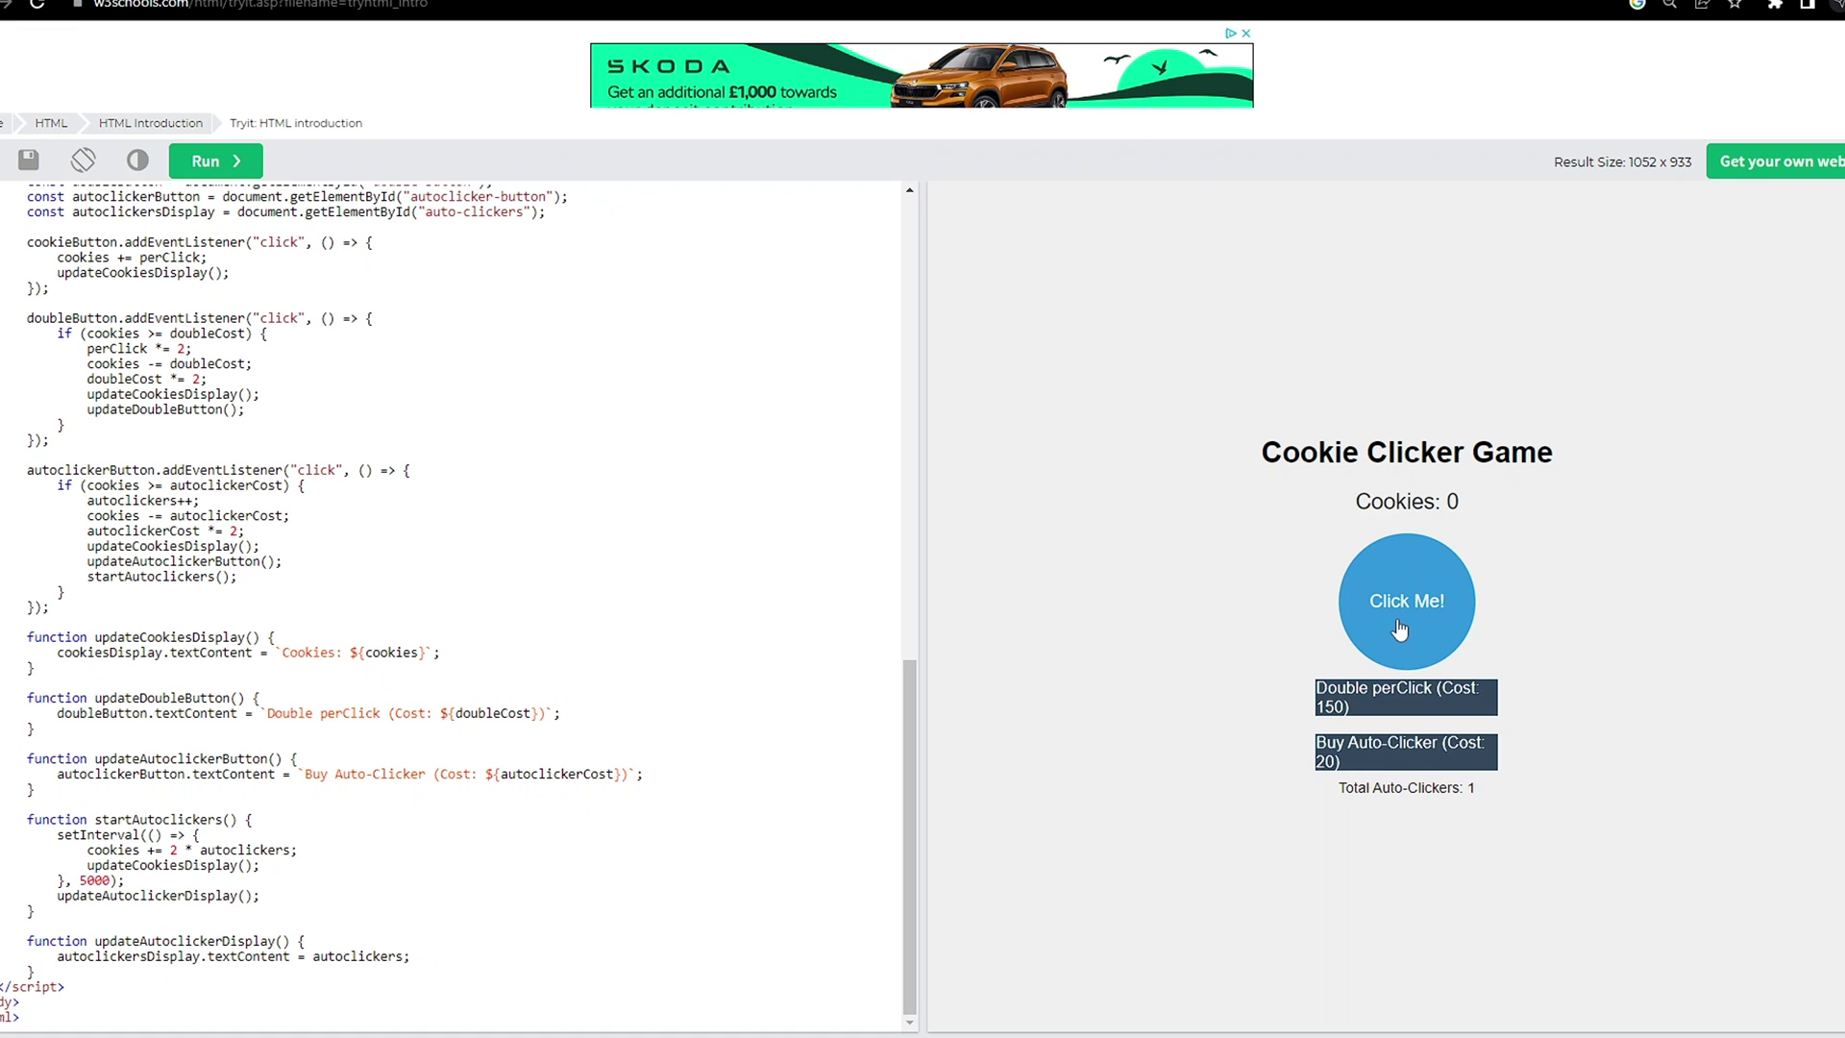
pyautogui.doubleClick(1401, 627)
pyautogui.doubleClick(1407, 625)
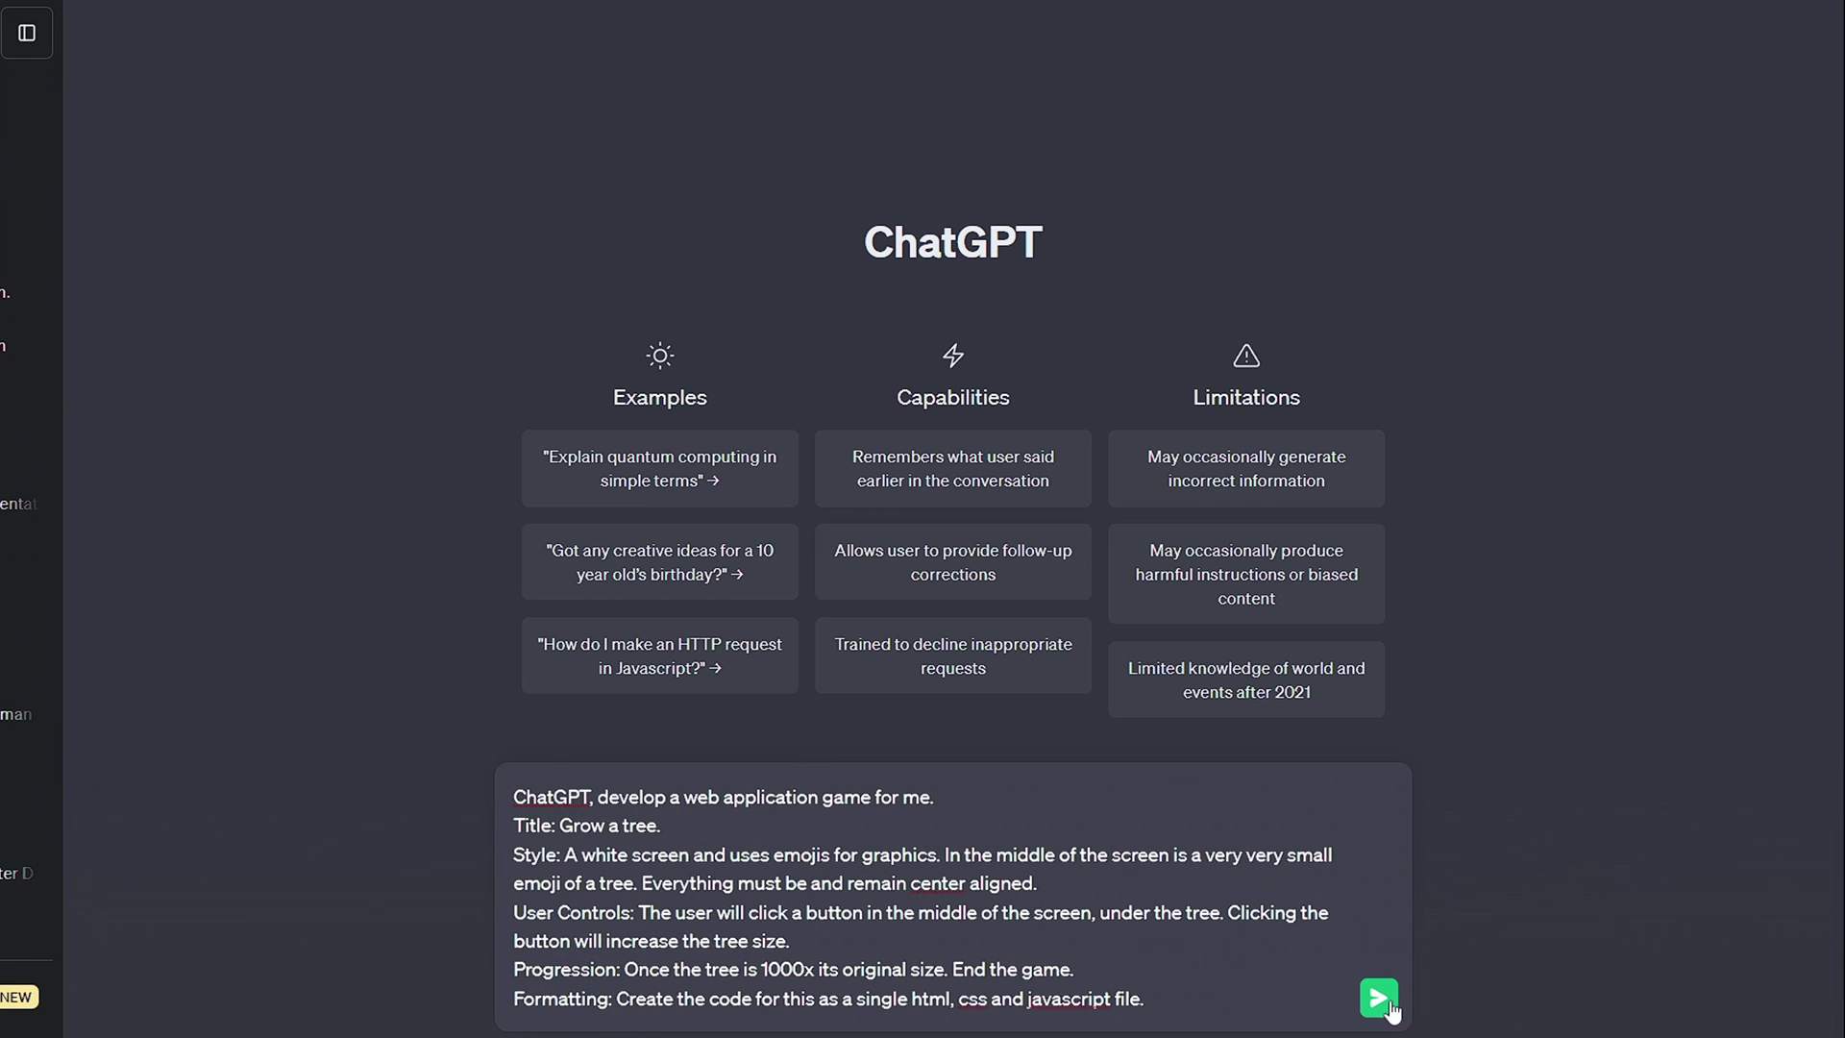
# - Send the Grow a Tree prompt and grow the sprout into a full tree
pyautogui.click(1389, 1005)
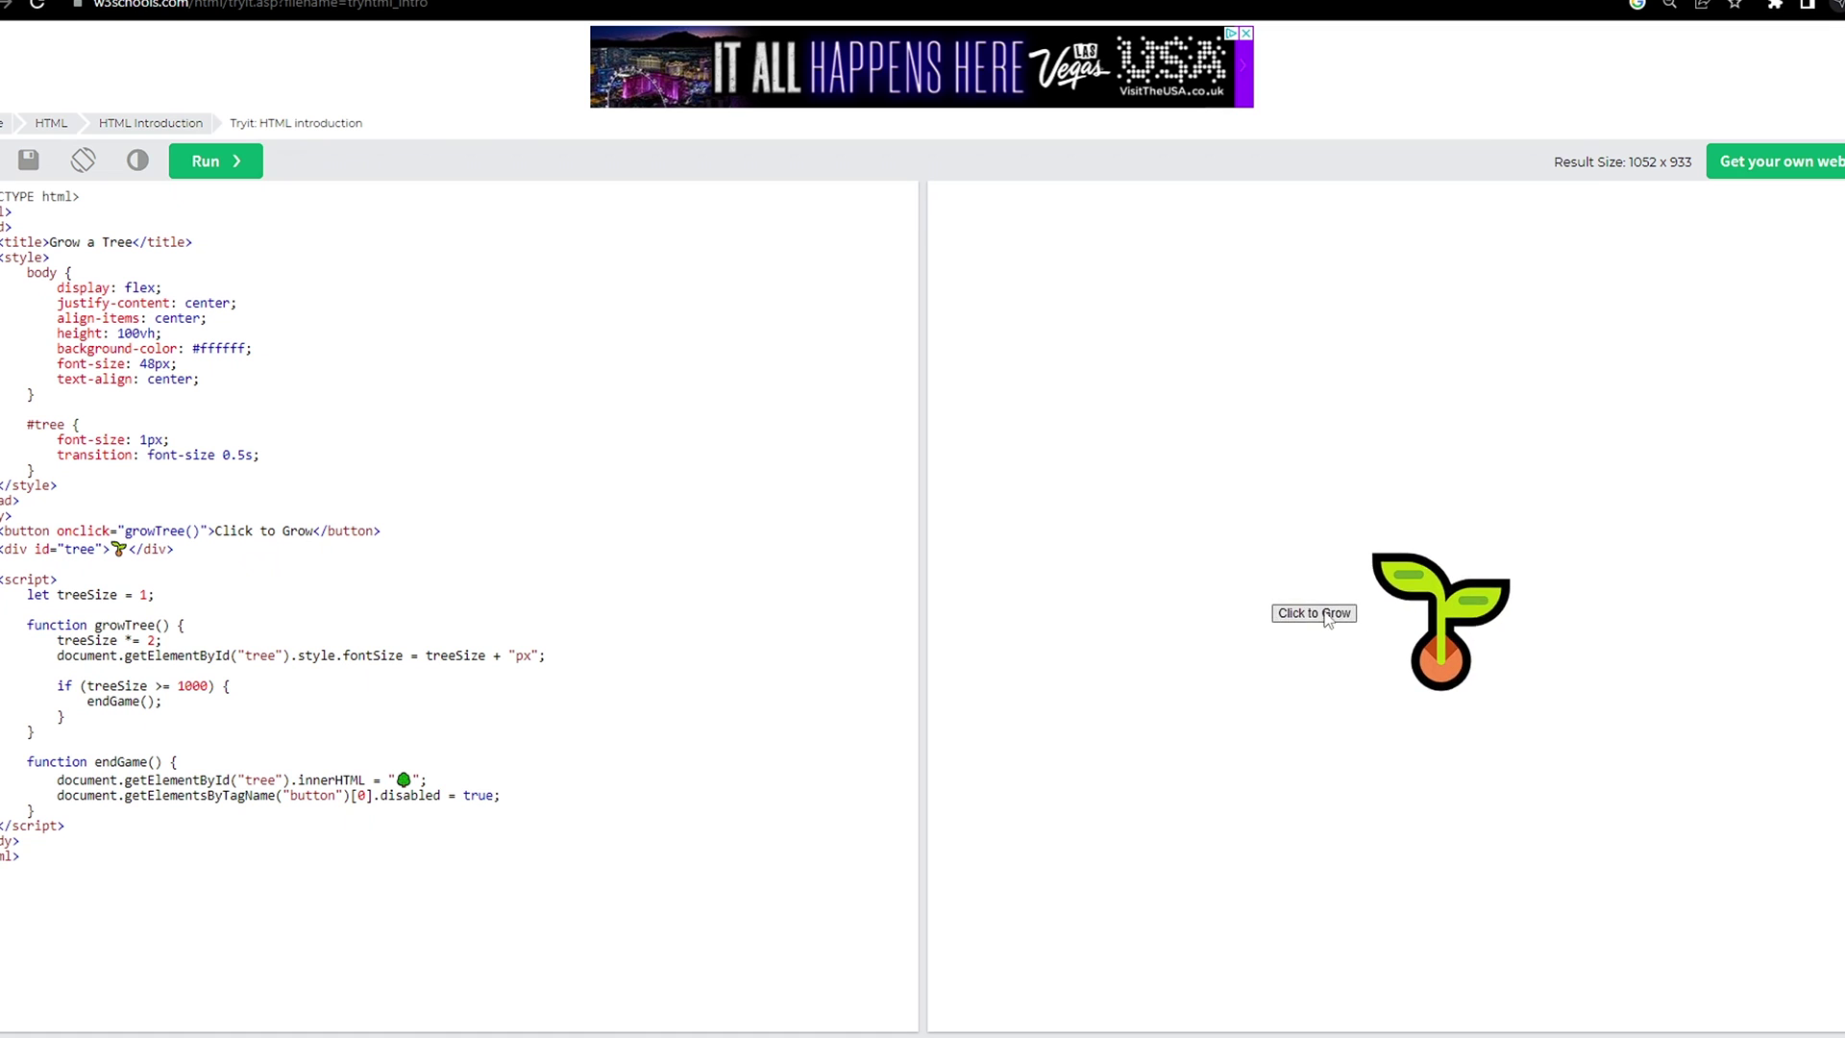
pyautogui.click(1326, 618)
pyautogui.click(1092, 609)
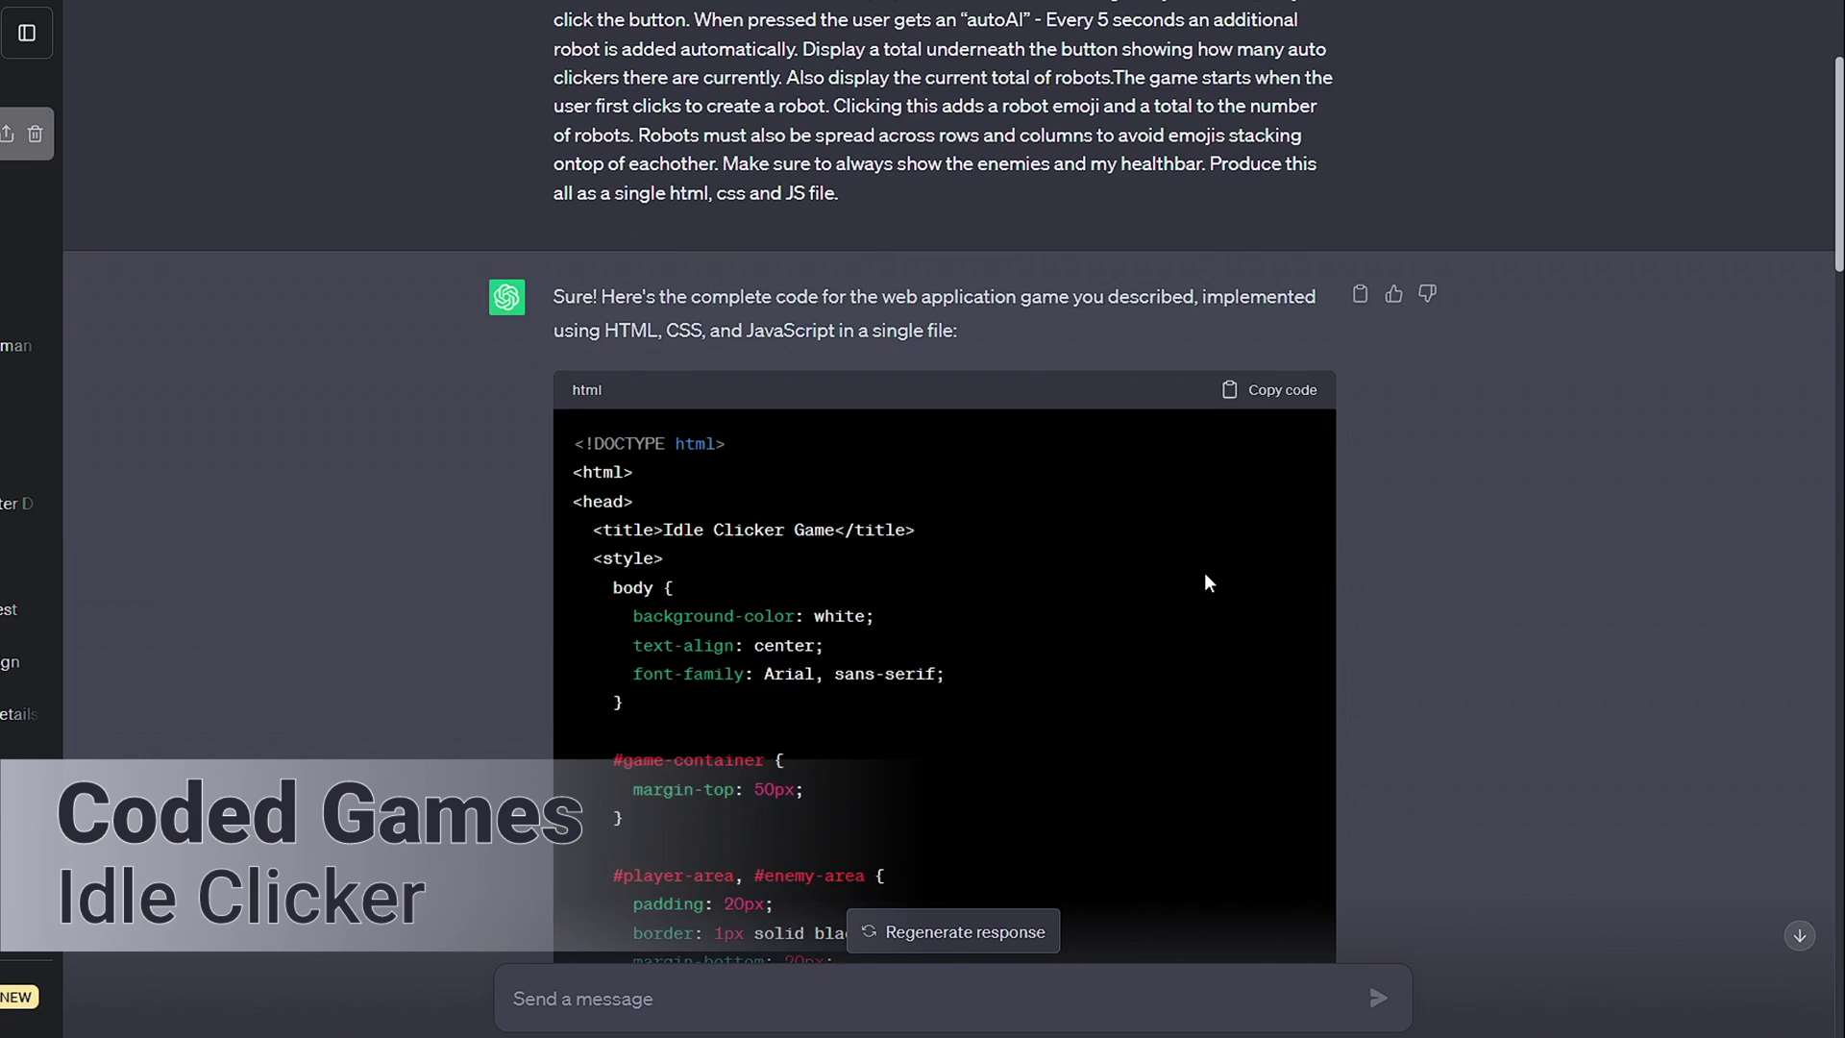
# - Create robots in the first Idle Clicker version and in a regenerated version
pyautogui.scroll(3, 1307, 706)
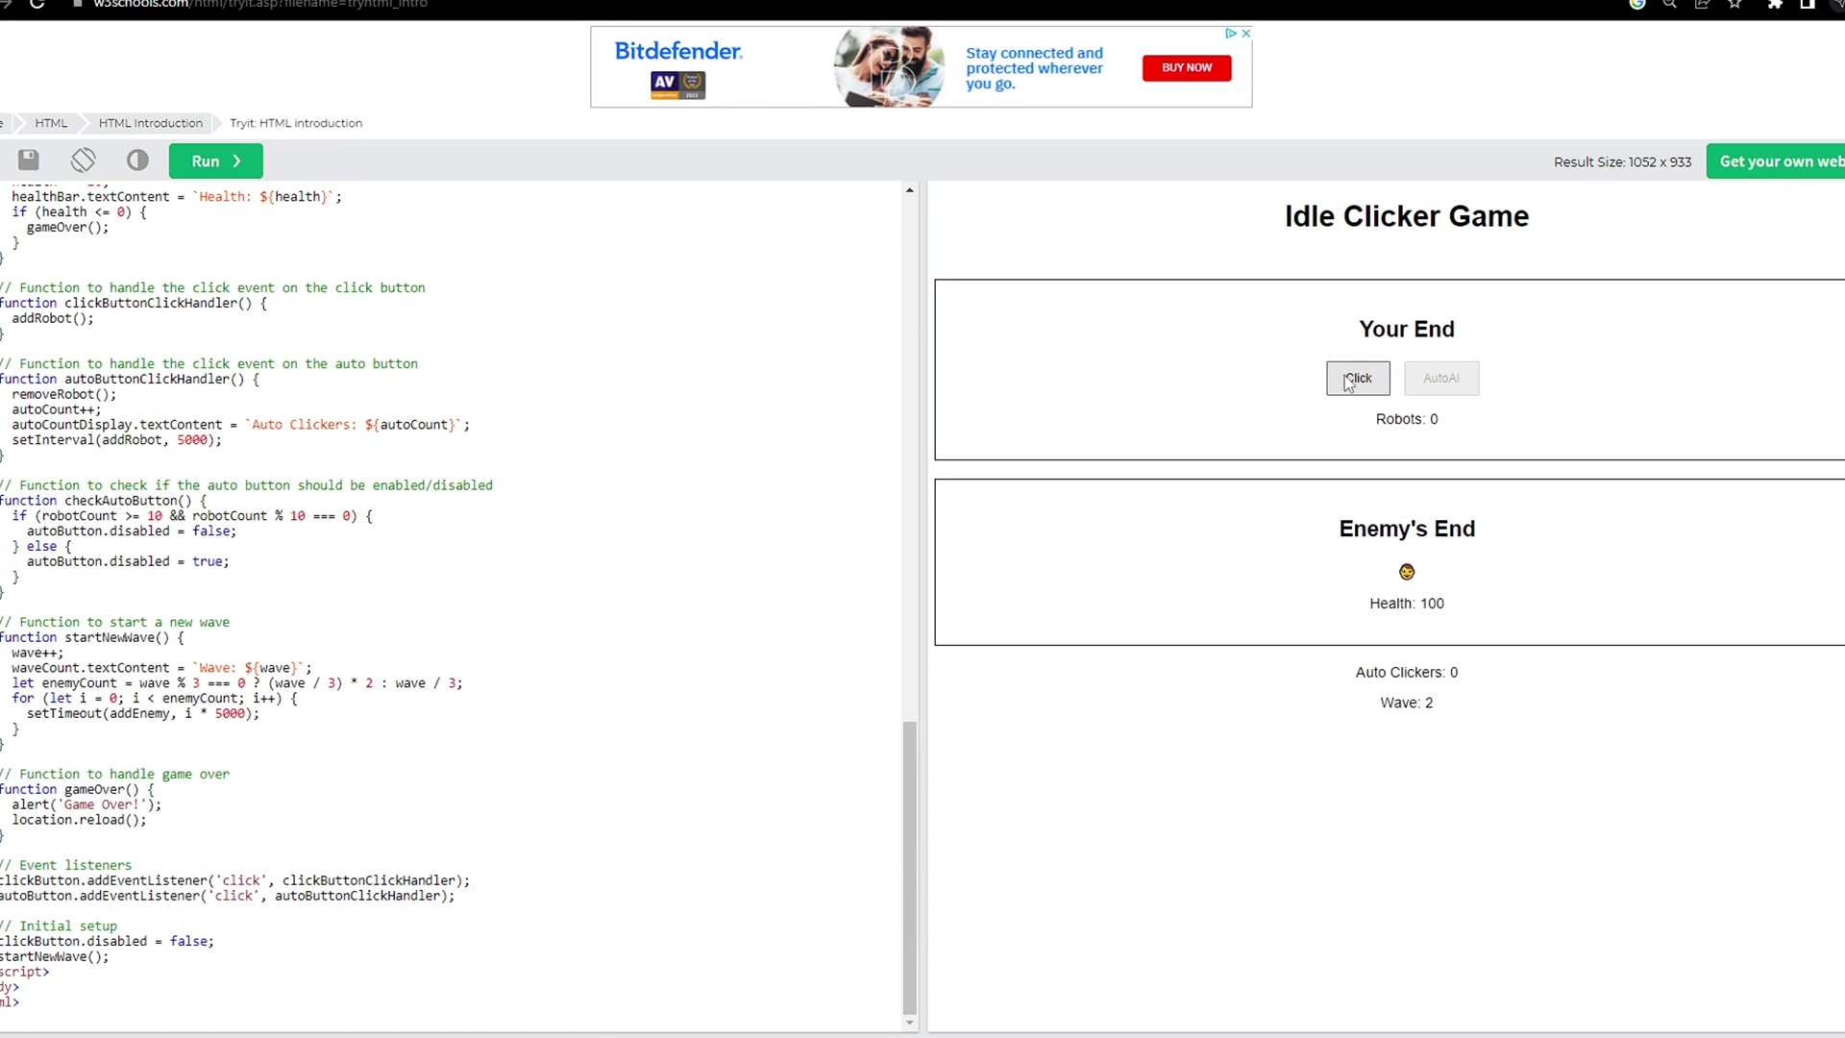
pyautogui.click(1355, 396)
pyautogui.click(1355, 406)
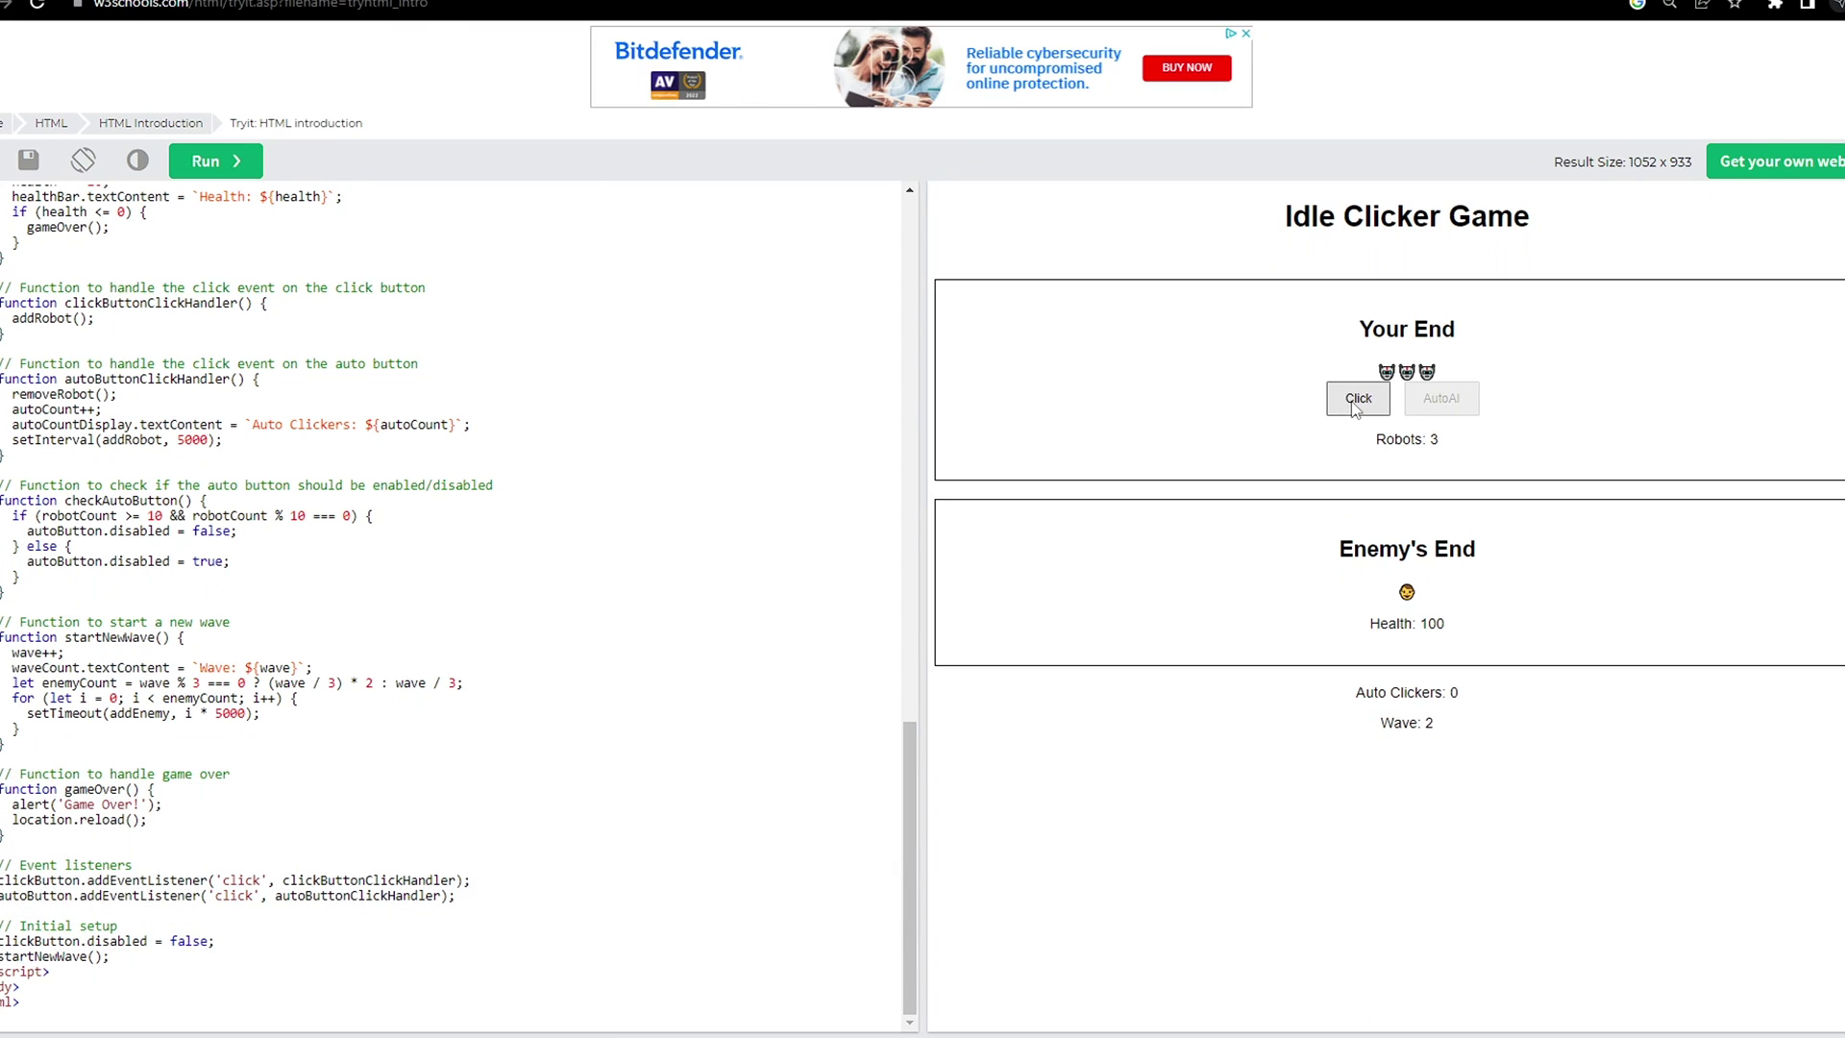
pyautogui.click(1355, 405)
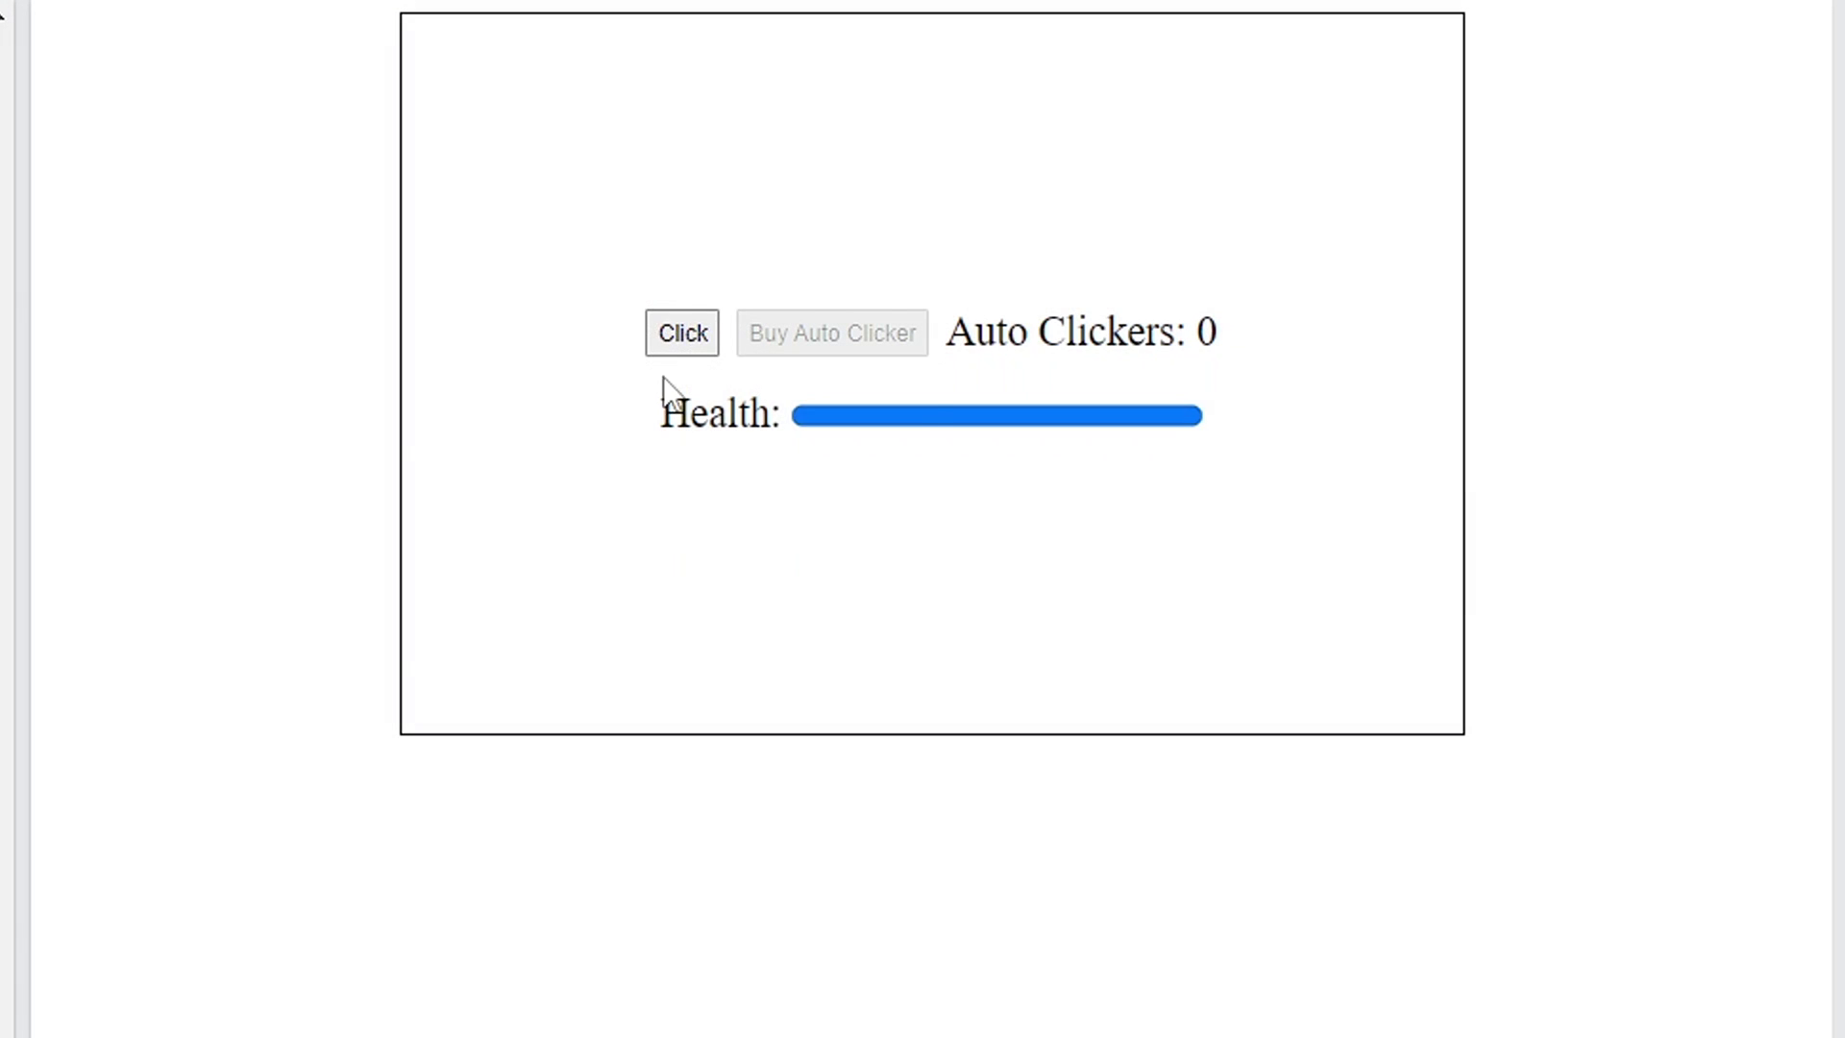
pyautogui.click(682, 308)
pyautogui.click(682, 309)
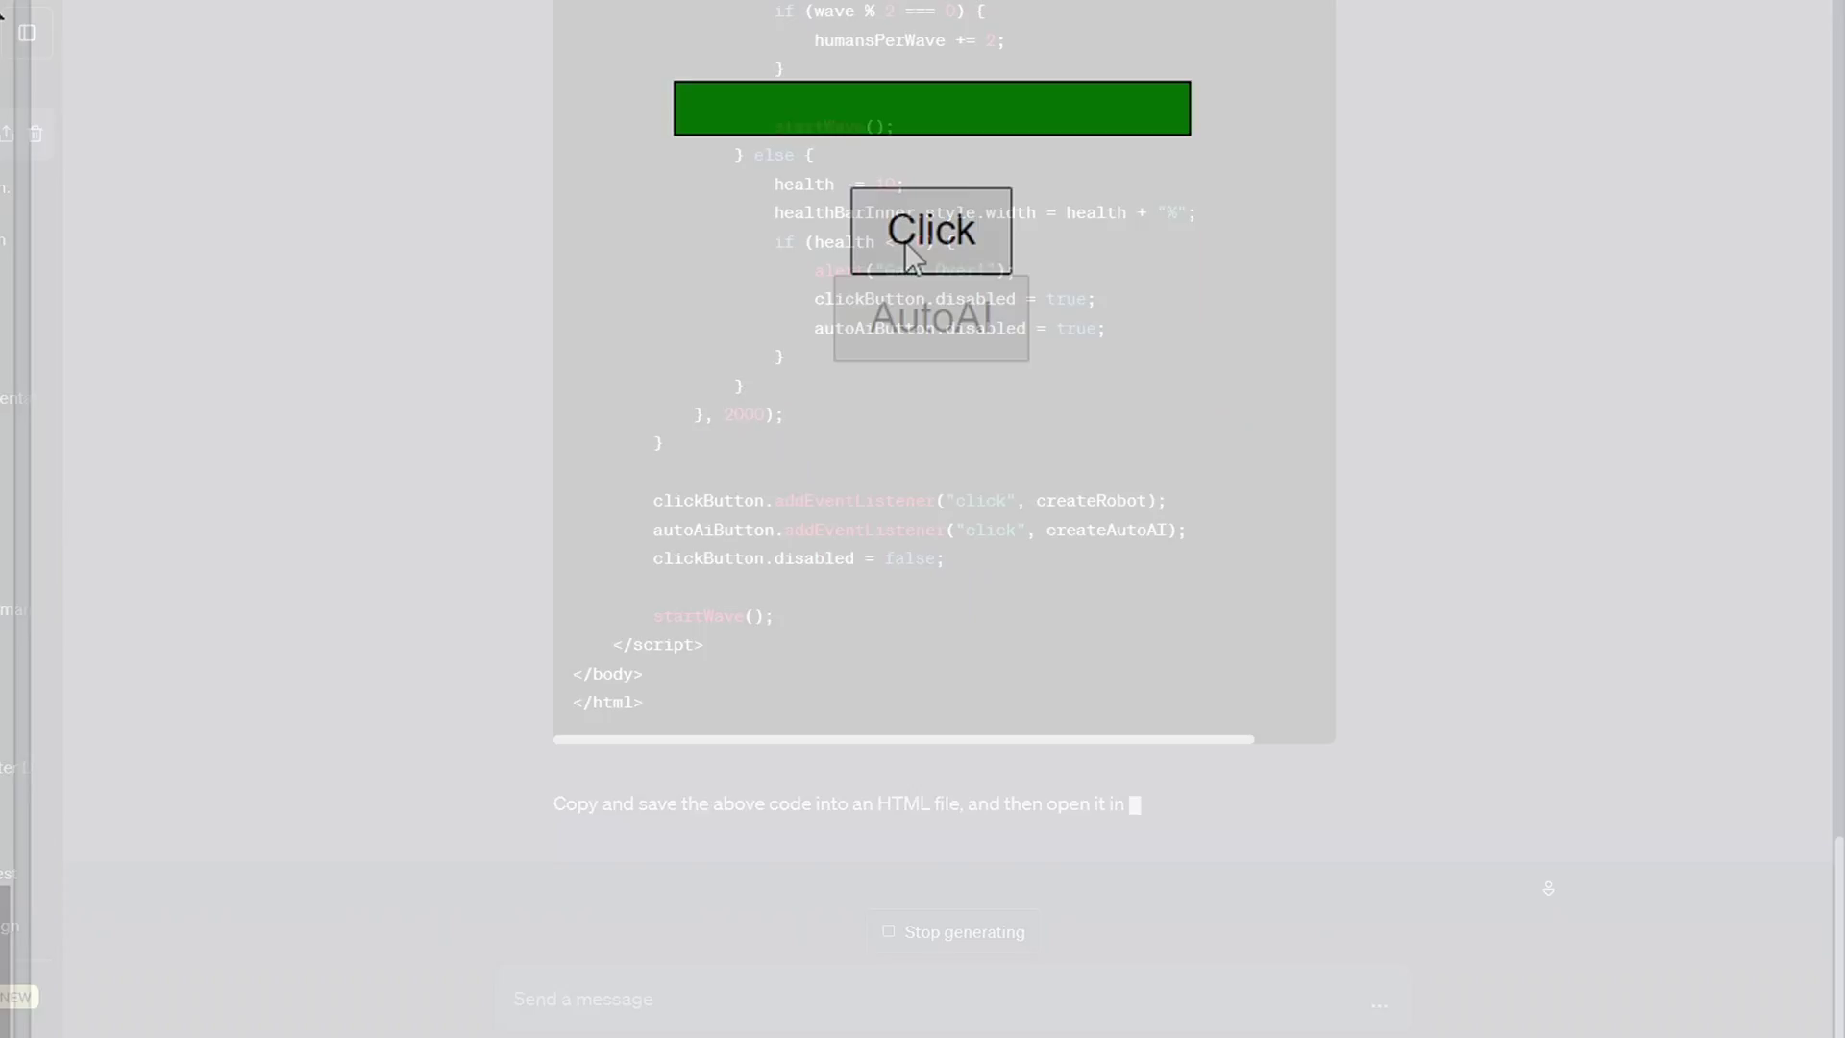
# - In the latest version, build up to ten robots and trade them for auto-generating AIs
pyautogui.click(913, 372)
pyautogui.click(922, 346)
pyautogui.click(922, 346)
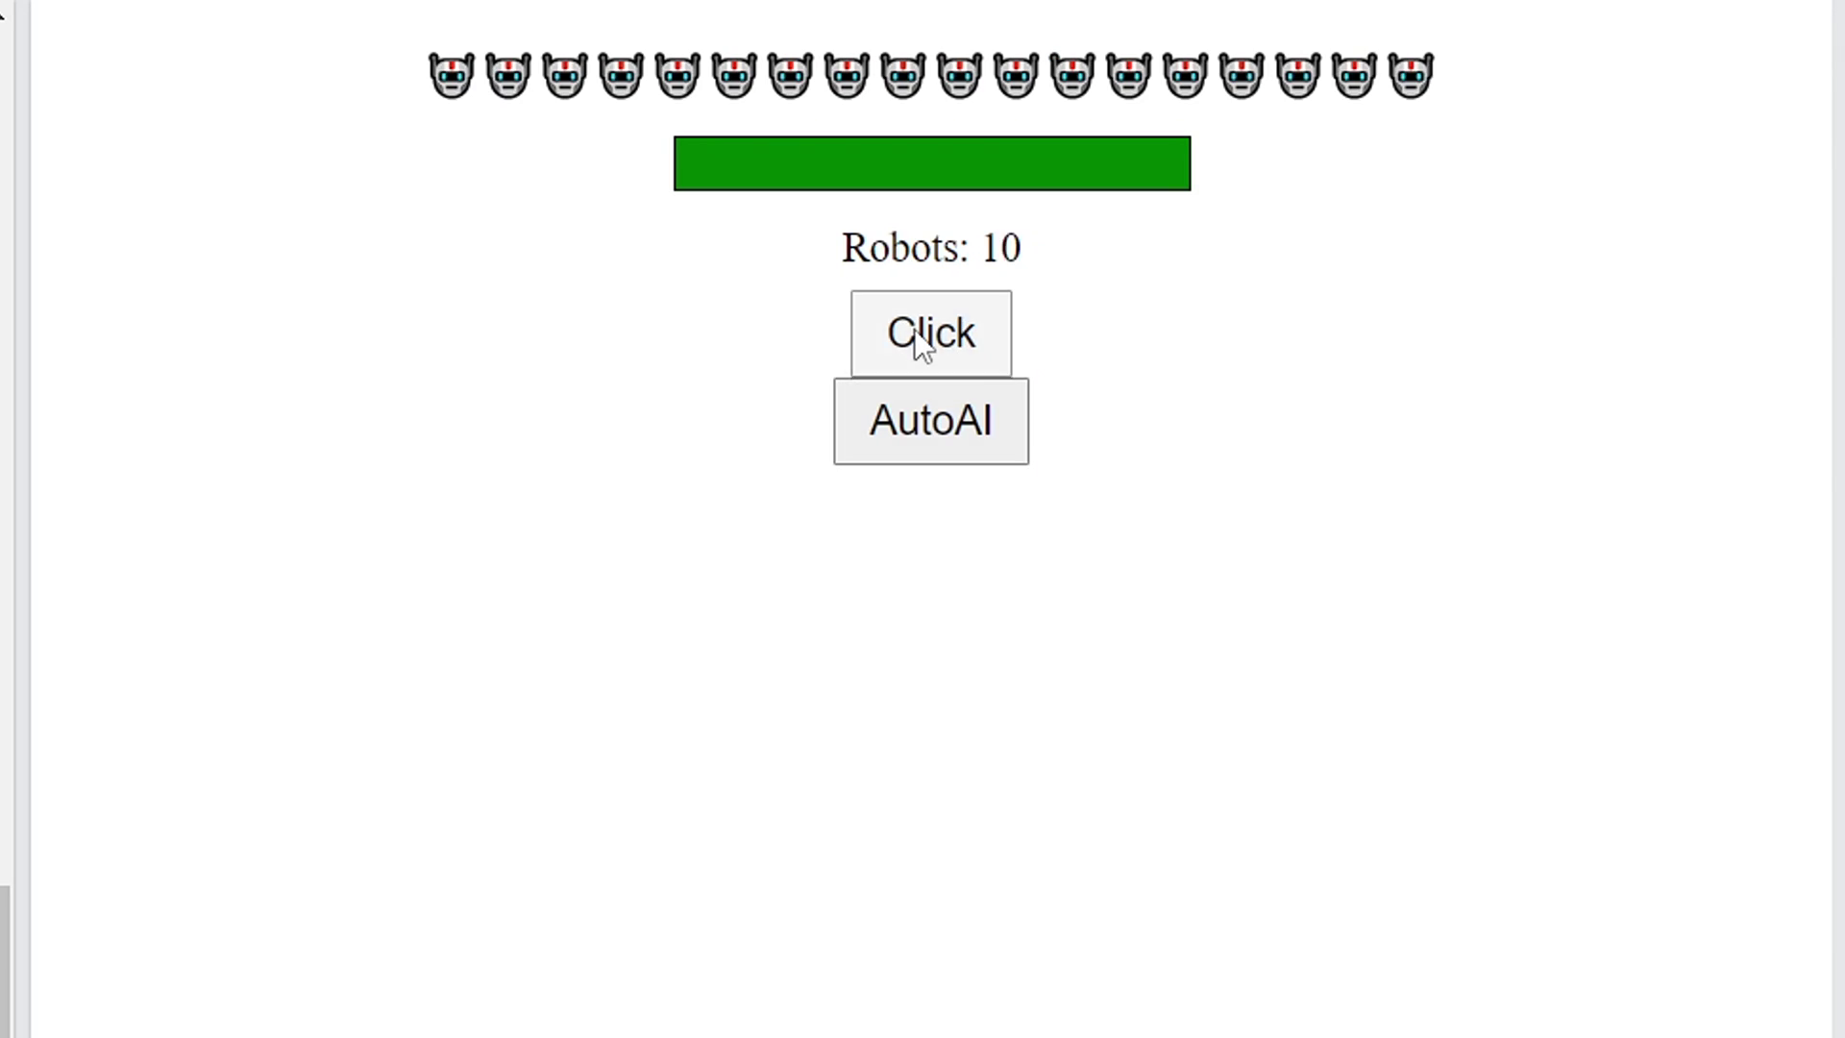
pyautogui.click(1003, 450)
pyautogui.click(989, 452)
pyautogui.click(984, 440)
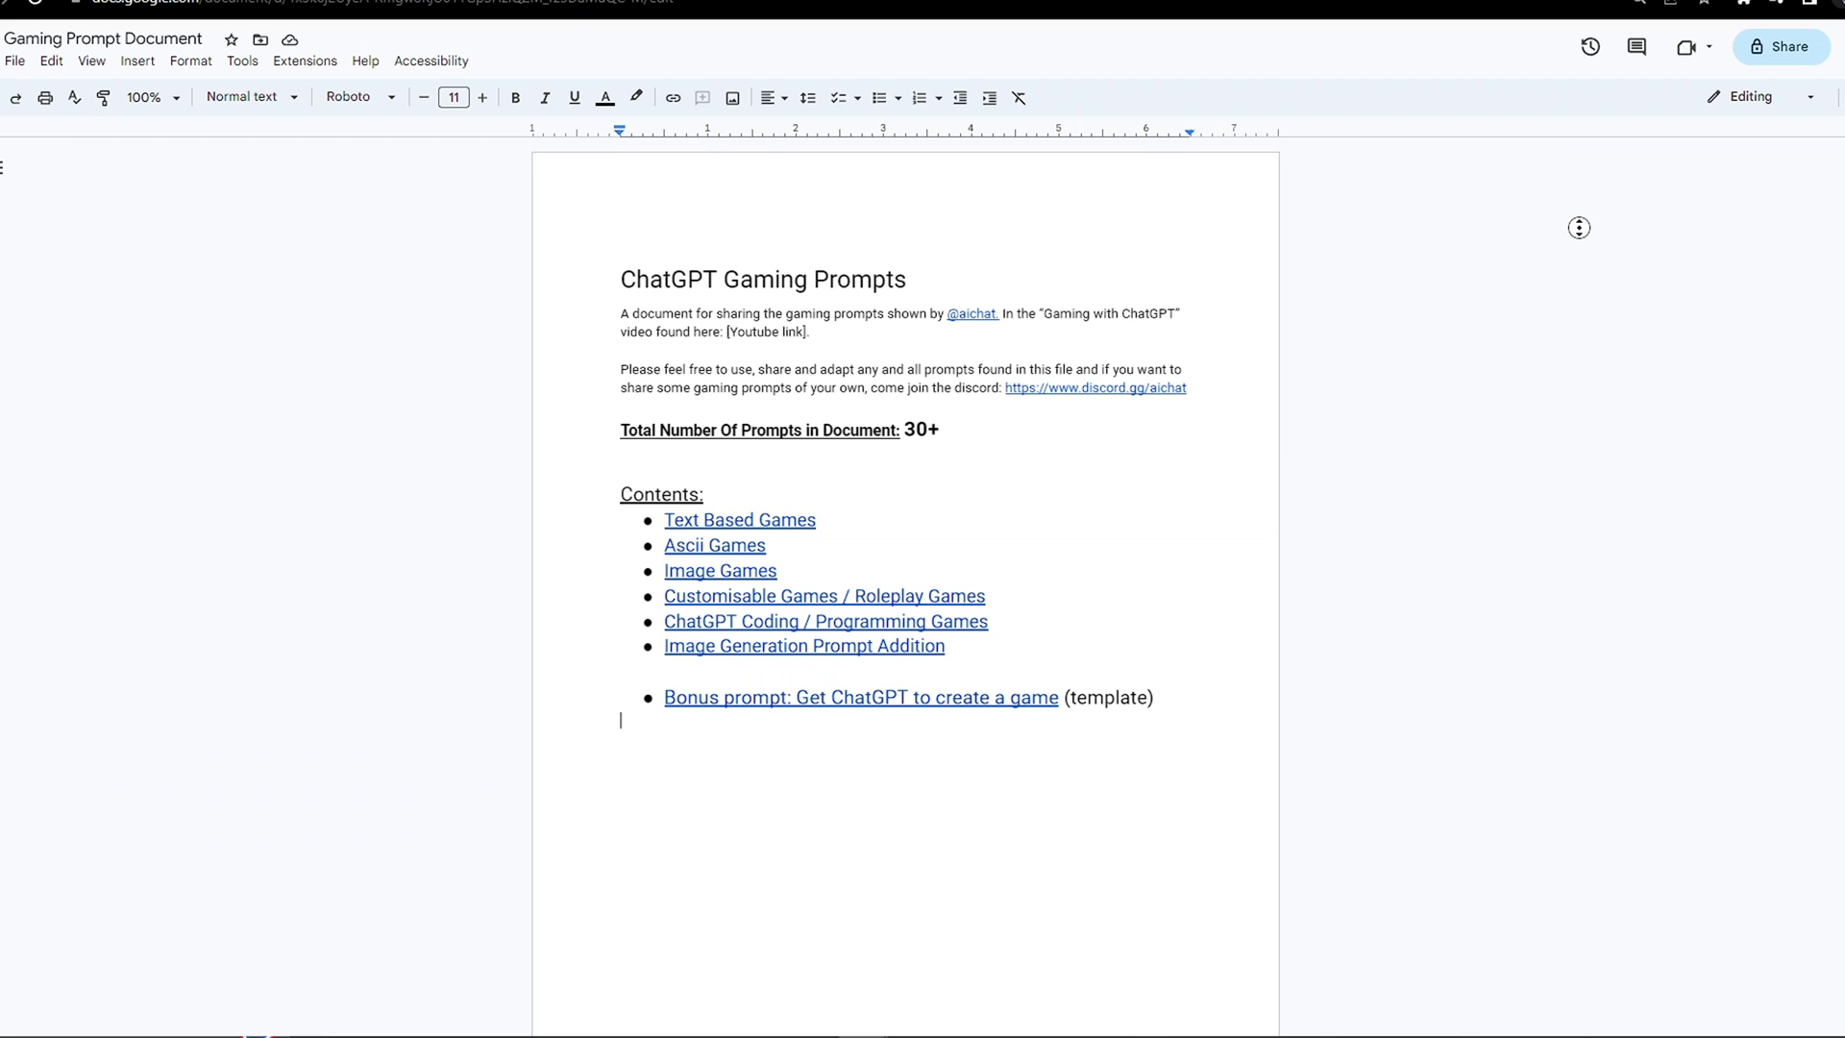
# - Scroll past Text Based and Ascii Games to the slot machine prompt and Image Based Games
pyautogui.scroll(-7, 1578, 228)
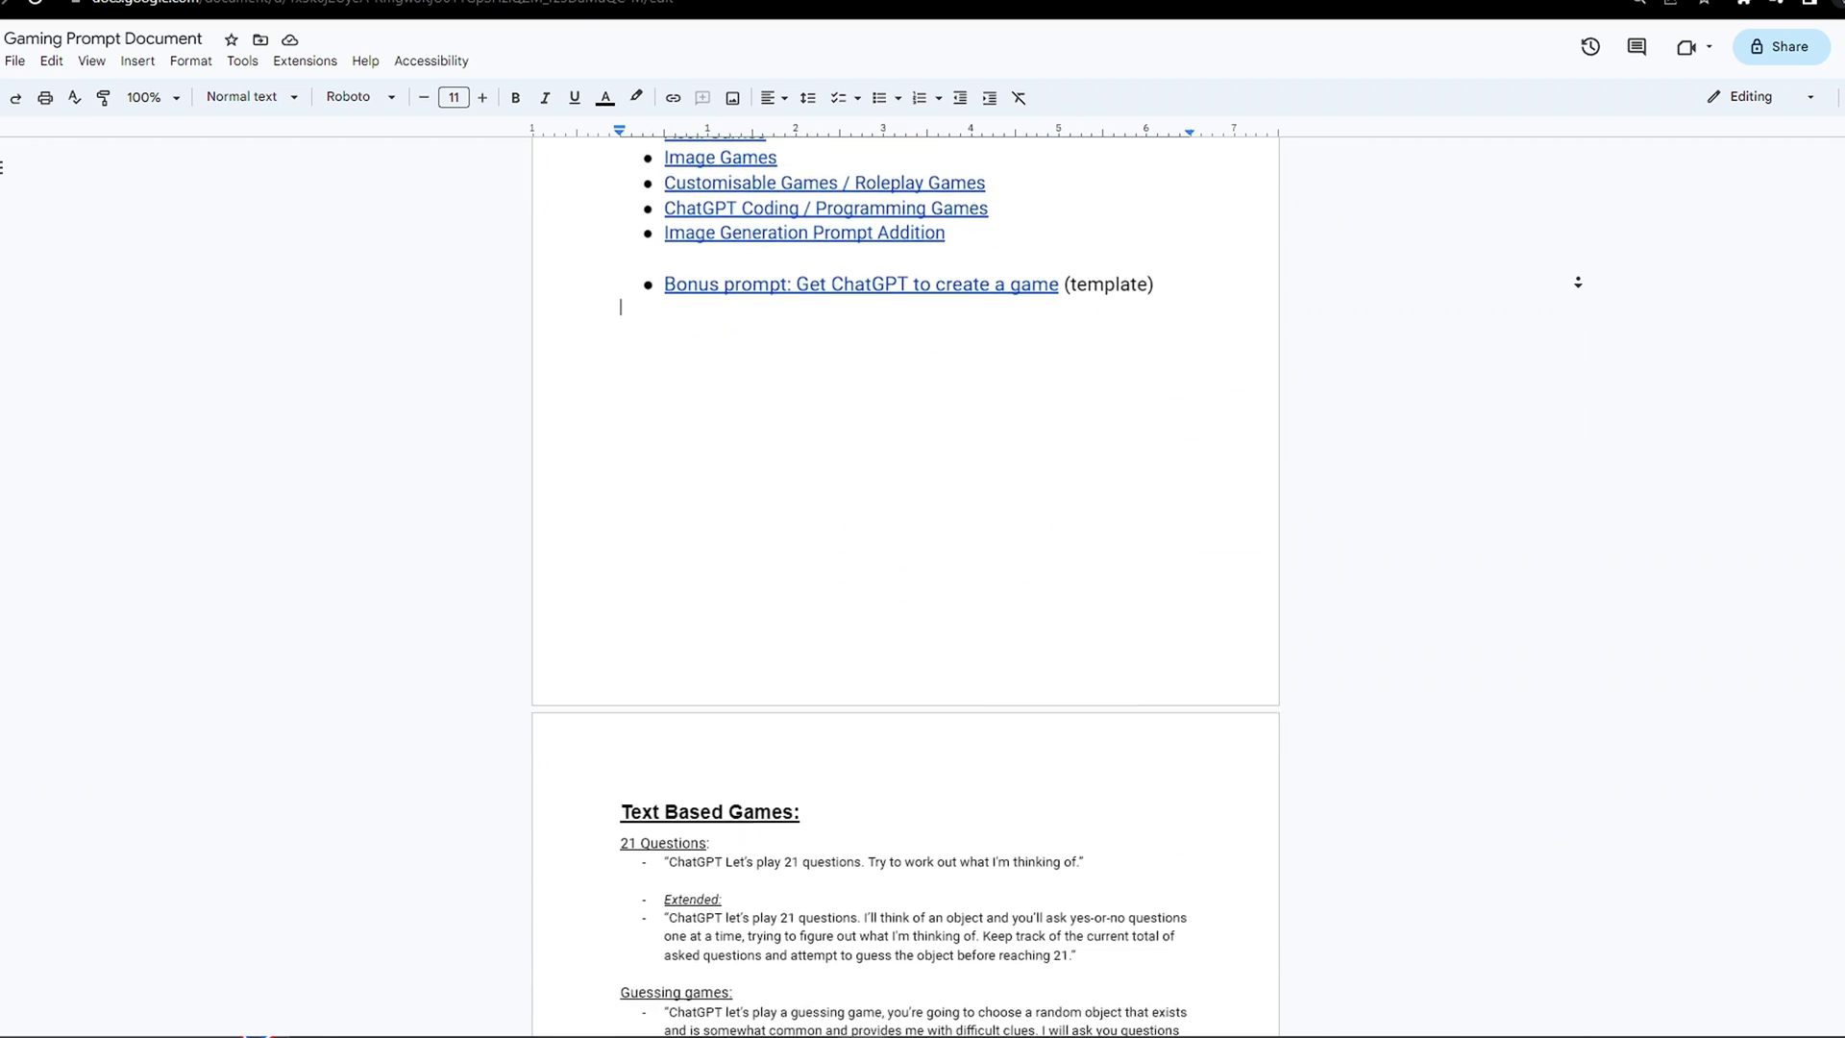
pyautogui.scroll(-10, 1578, 283)
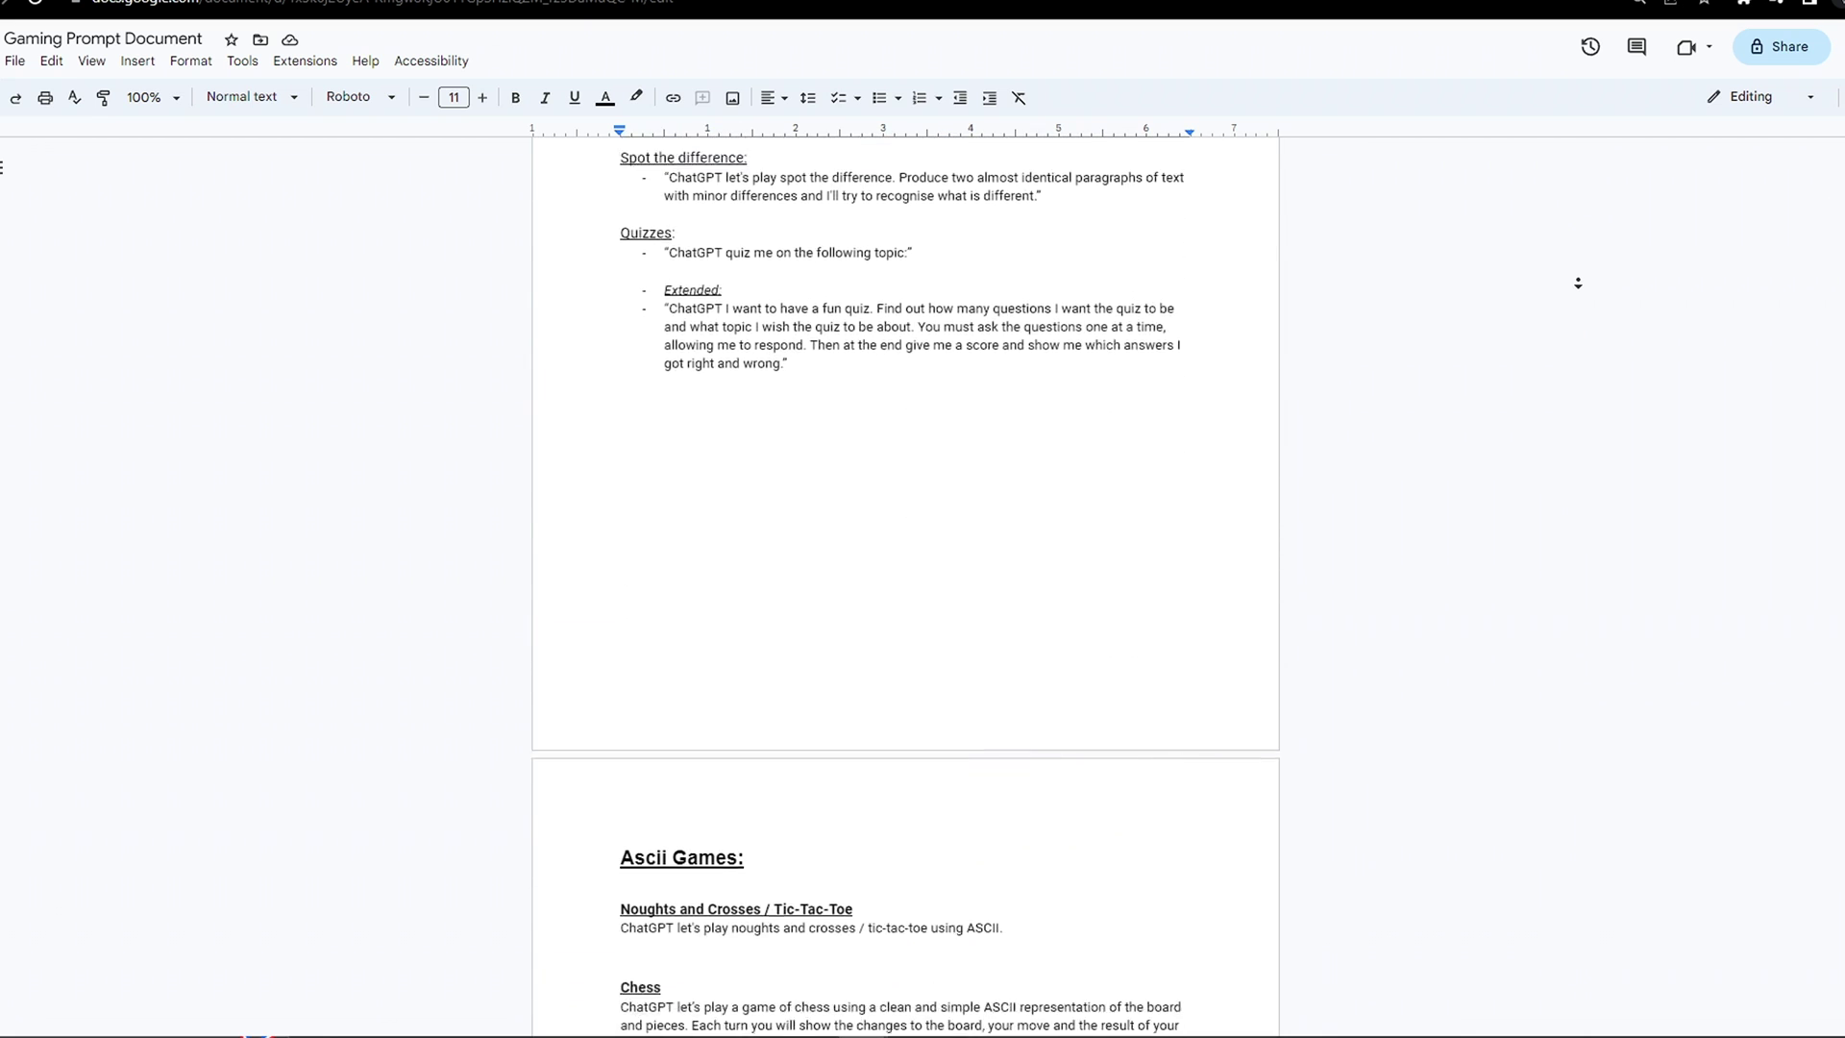
pyautogui.scroll(-10, 1578, 283)
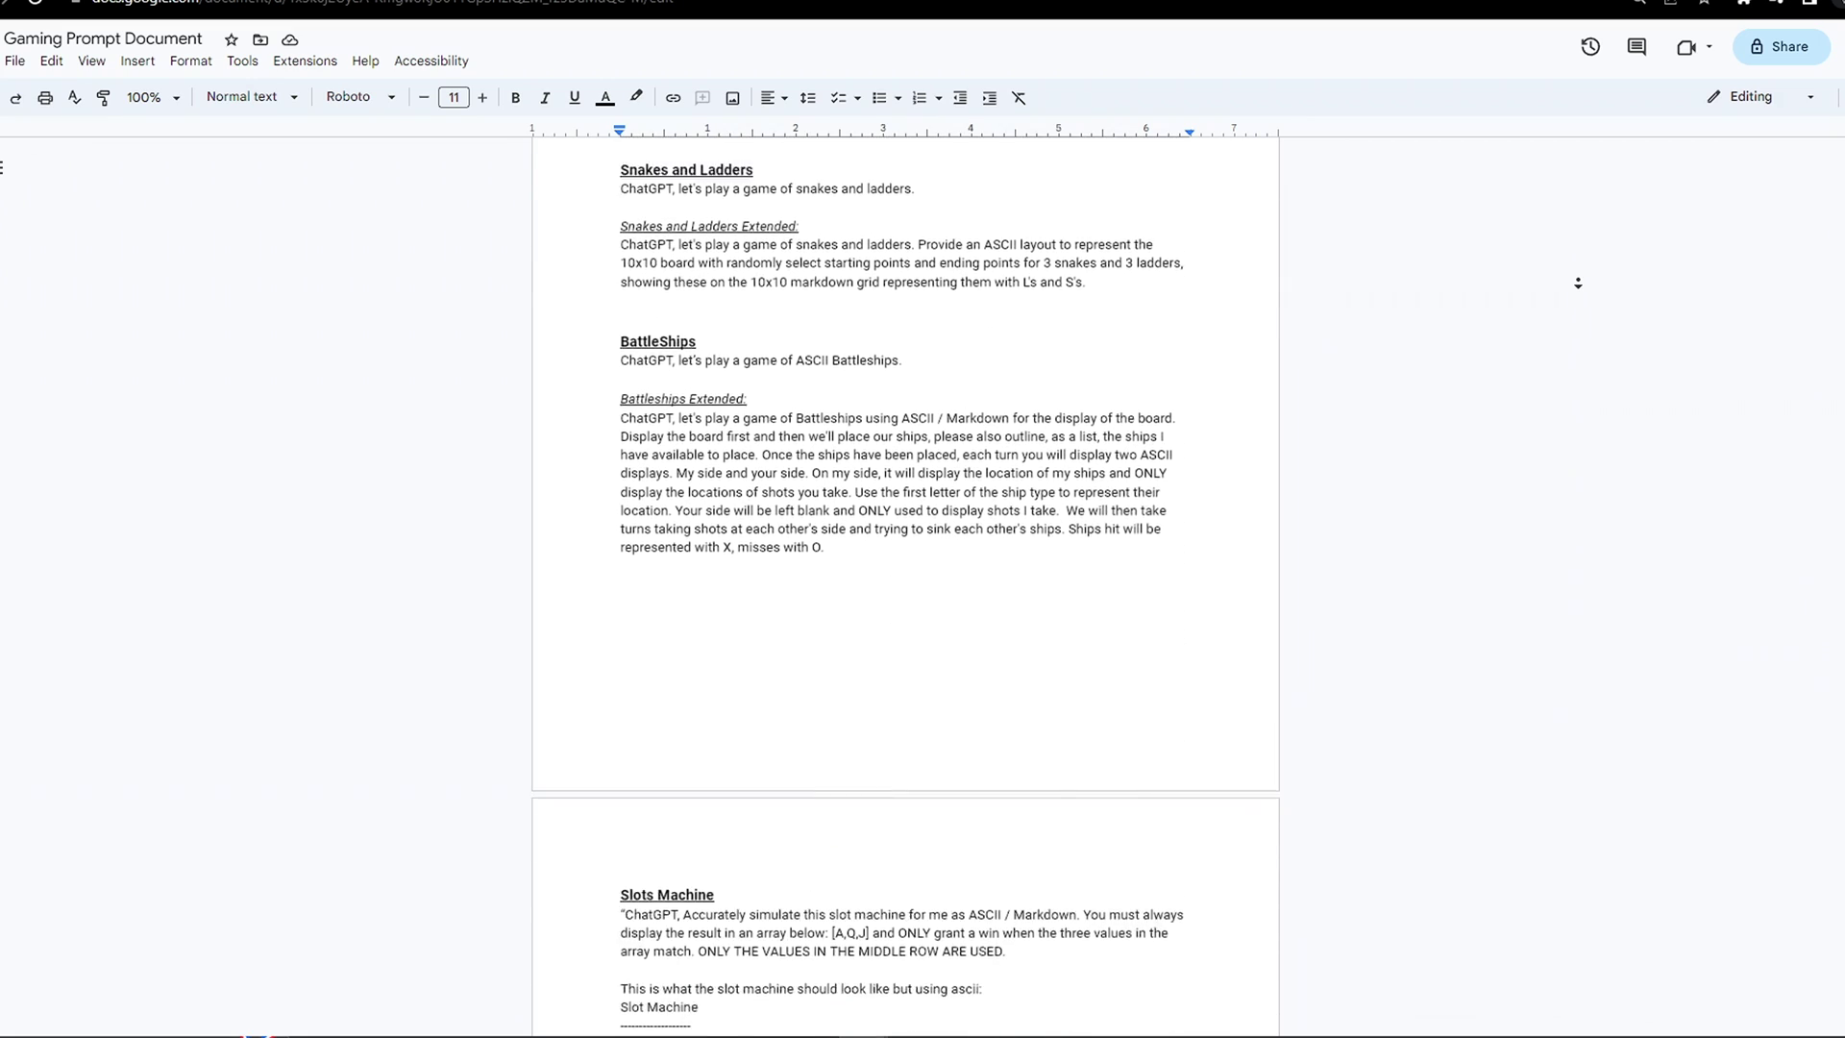
pyautogui.scroll(-3, 1578, 284)
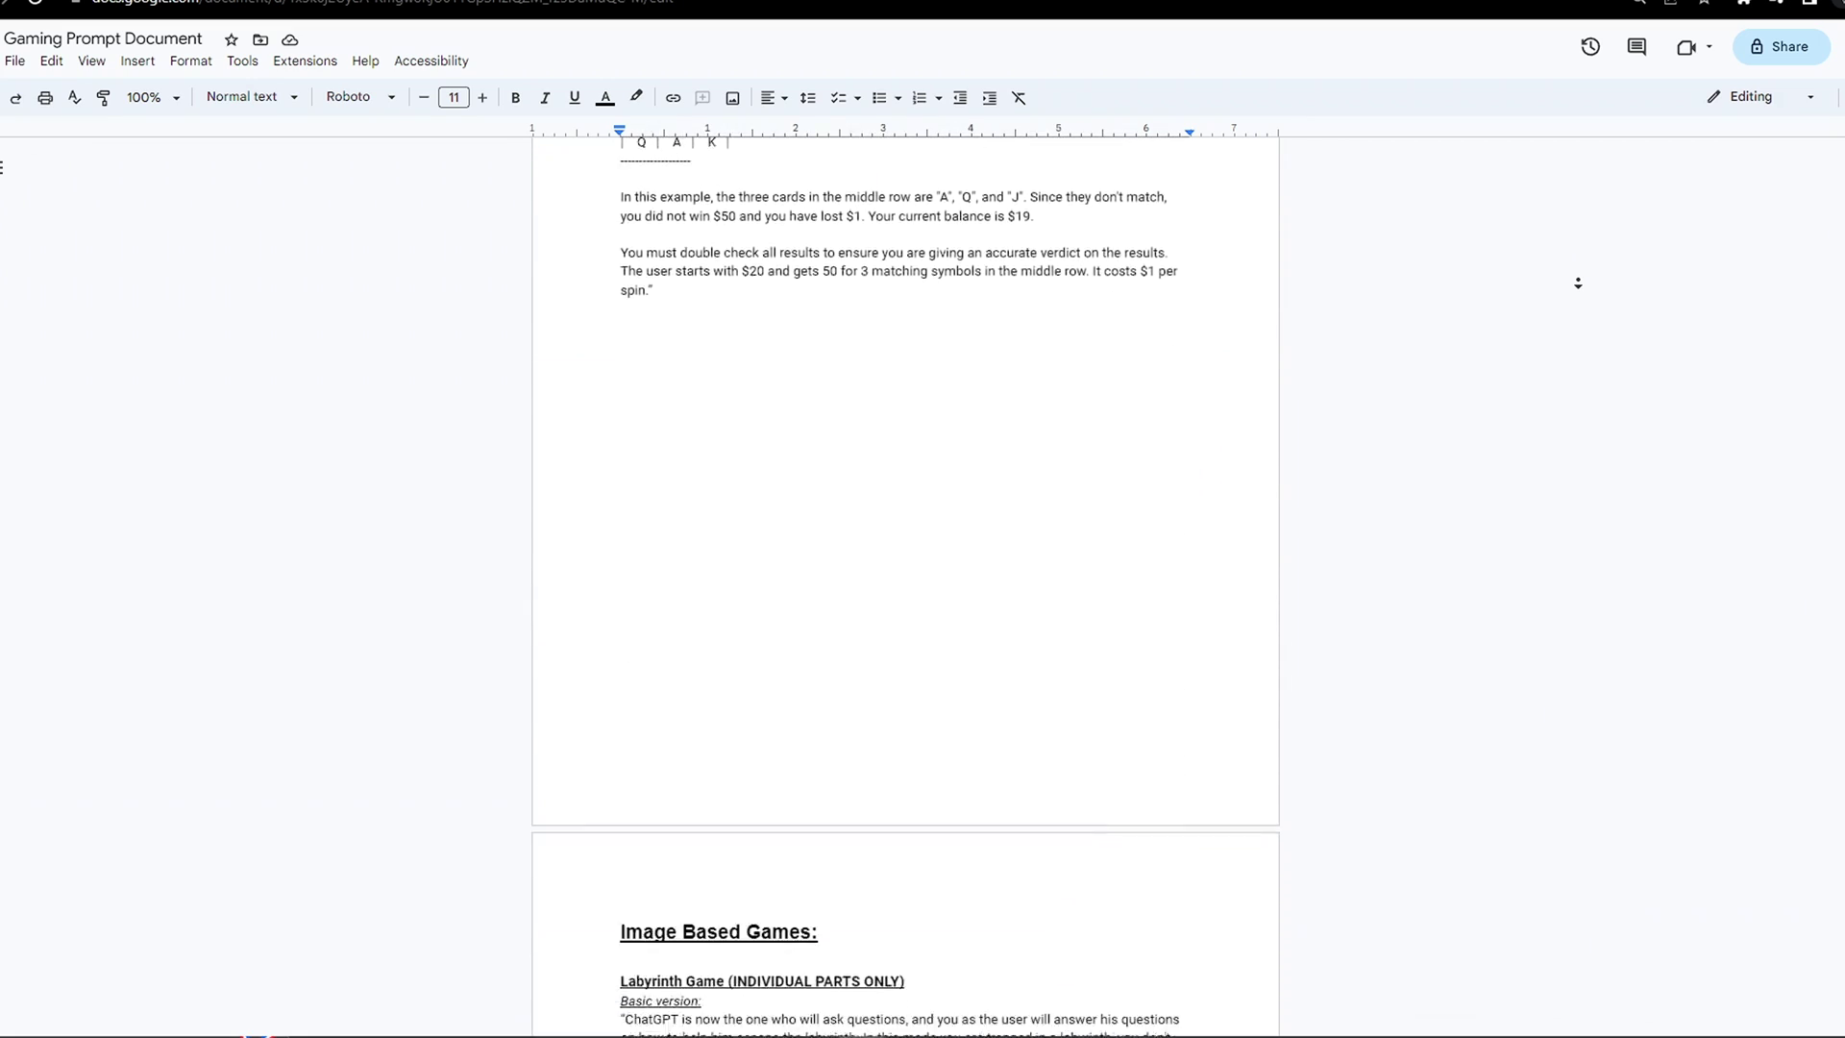